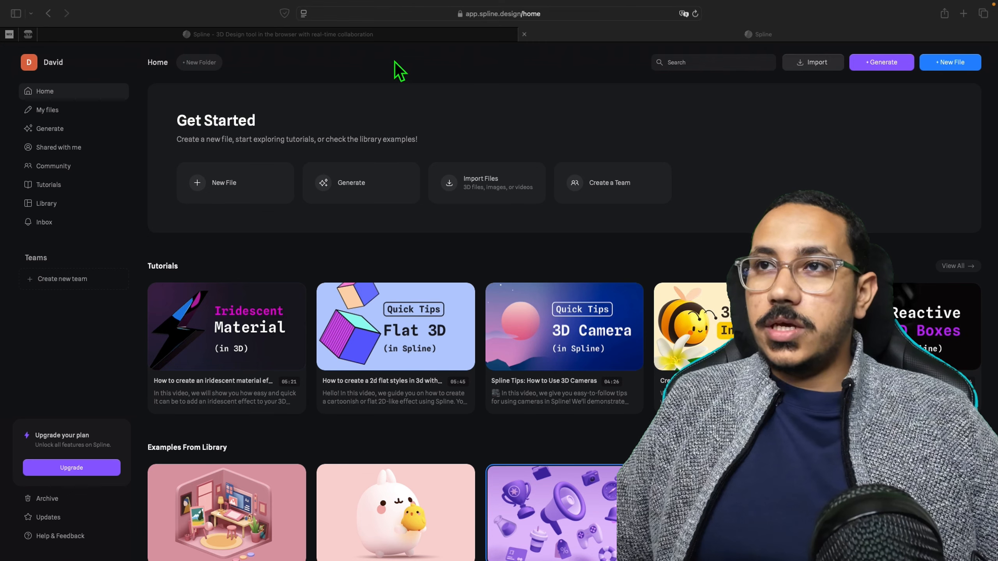
- View the Spline landing page, return to the dashboard and look through the full collection of tutorials
click(354, 38)
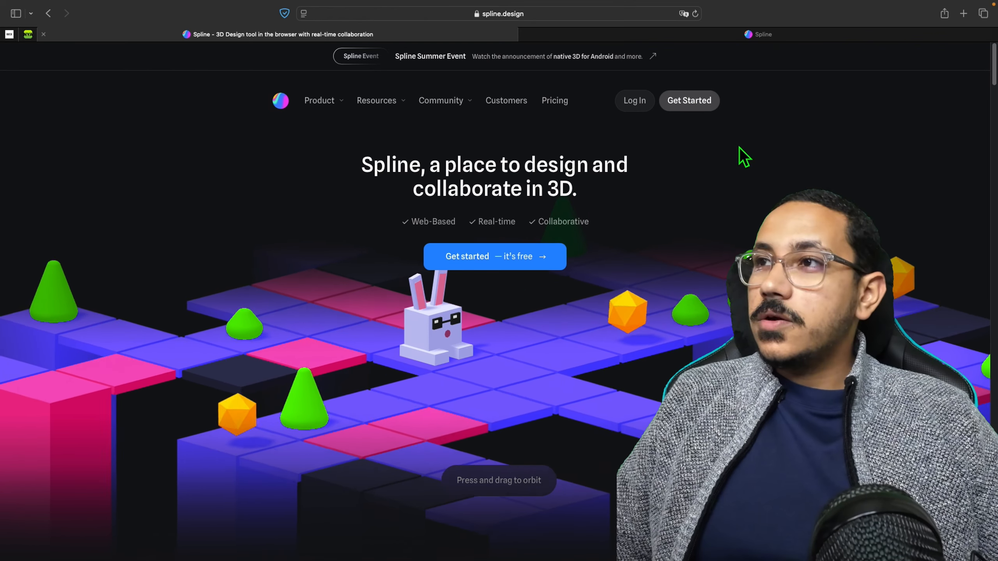
click(766, 40)
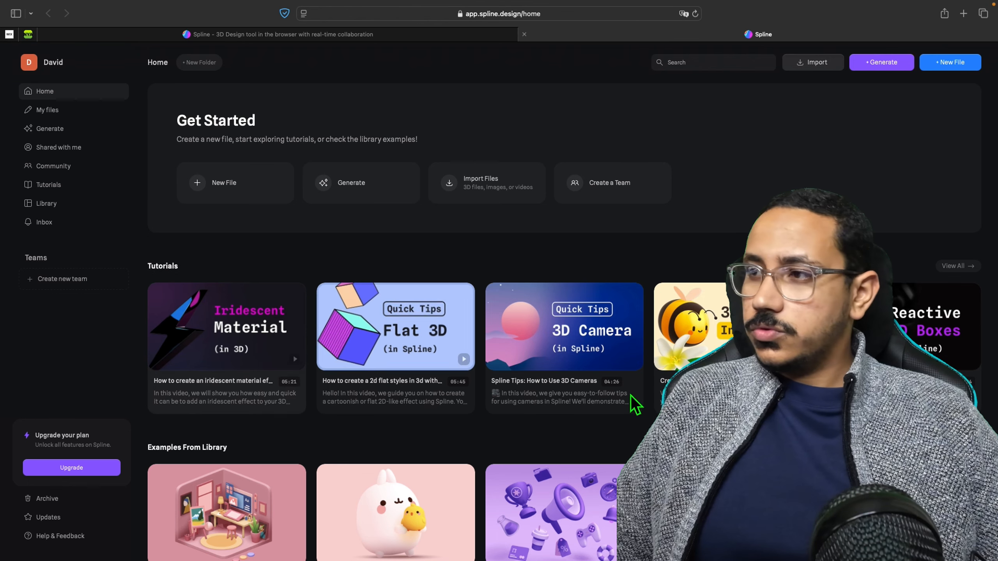
click(961, 272)
scroll(494, 282, down, 10)
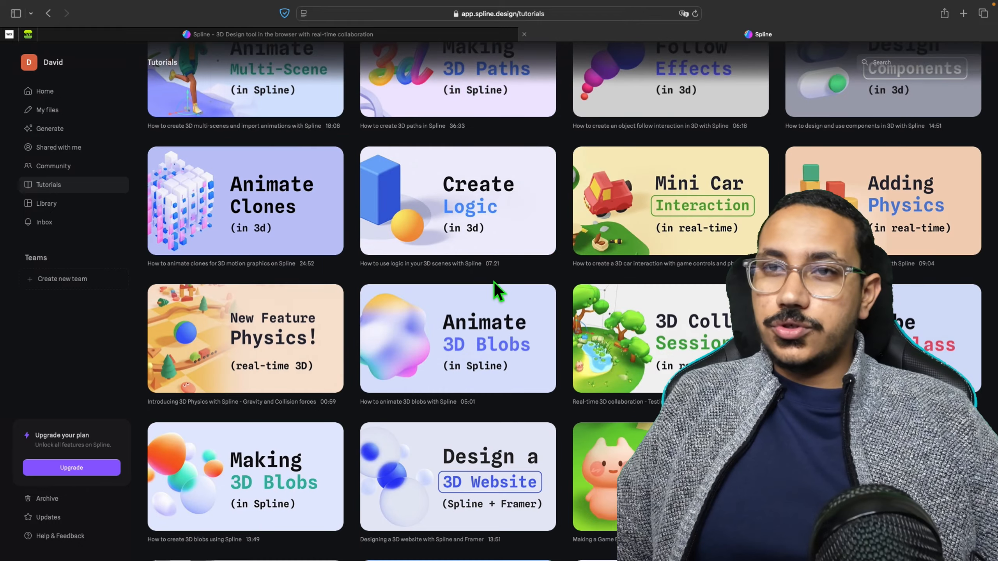
scroll(494, 282, down, 15)
scroll(494, 282, up, 2)
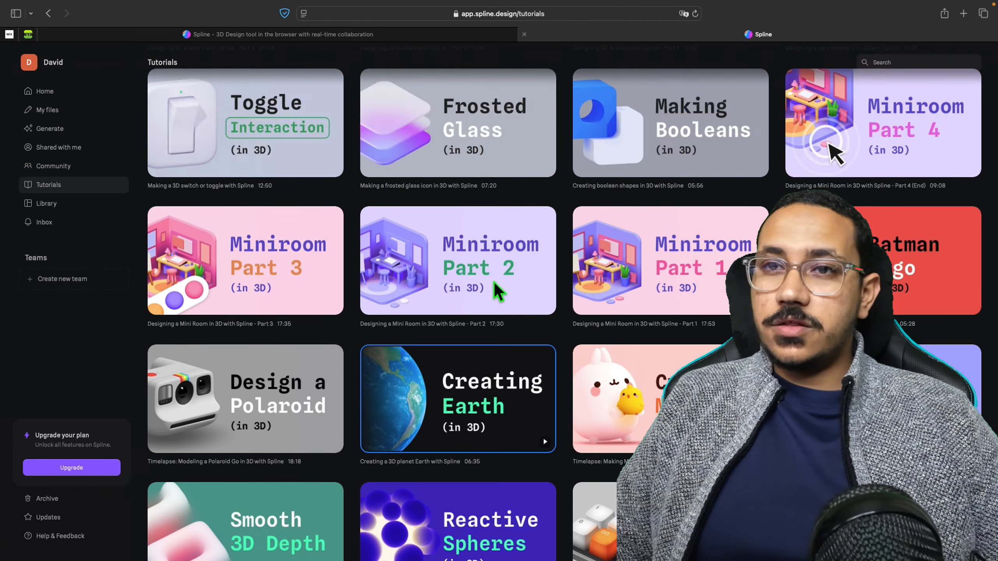
scroll(494, 282, down, 15)
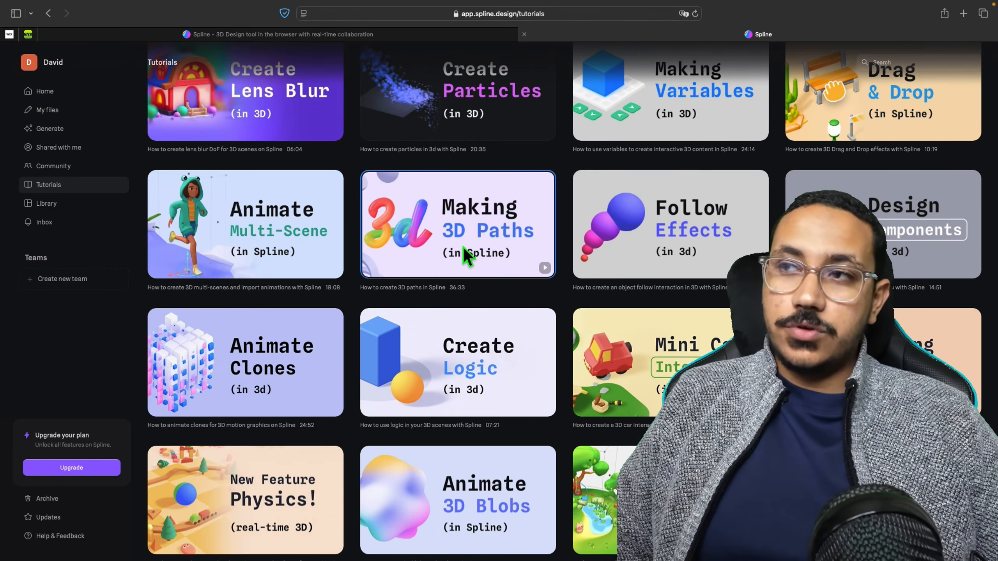
scroll(644, 252, up, 3)
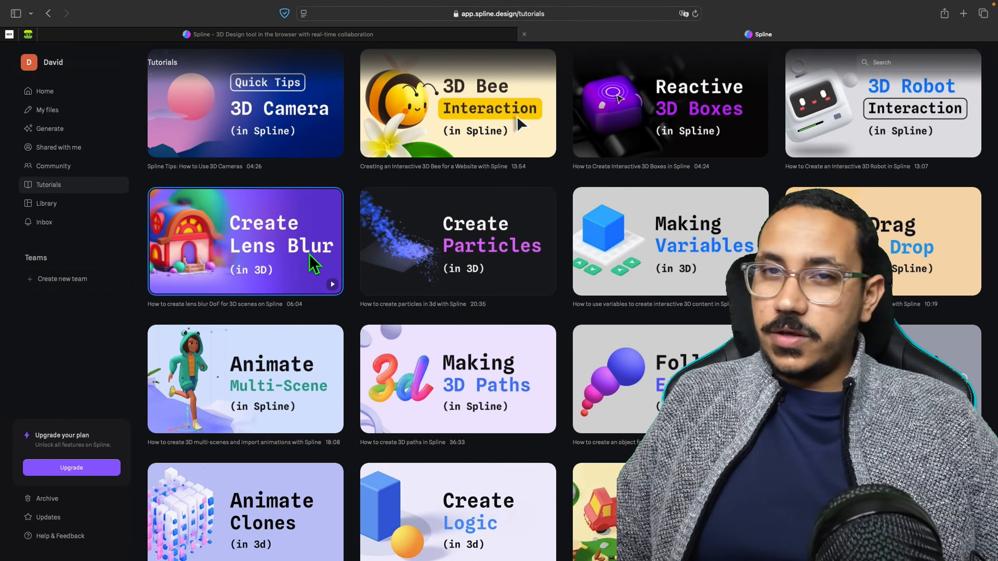
scroll(310, 255, up, 4)
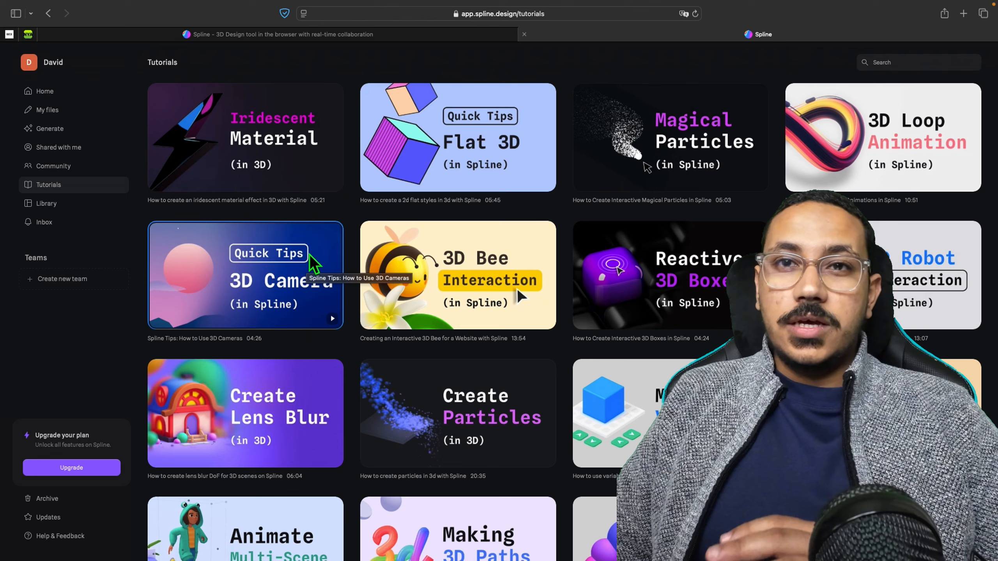
- Browse the example scenes in the library, from 3D Icons through to the Drag & Drop category
click(73, 208)
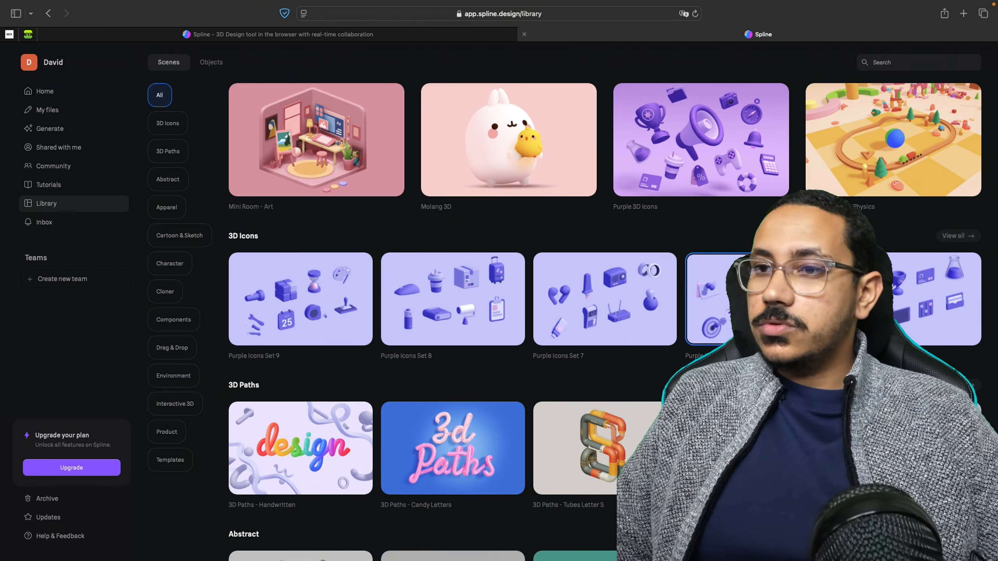
scroll(707, 298, down, 10)
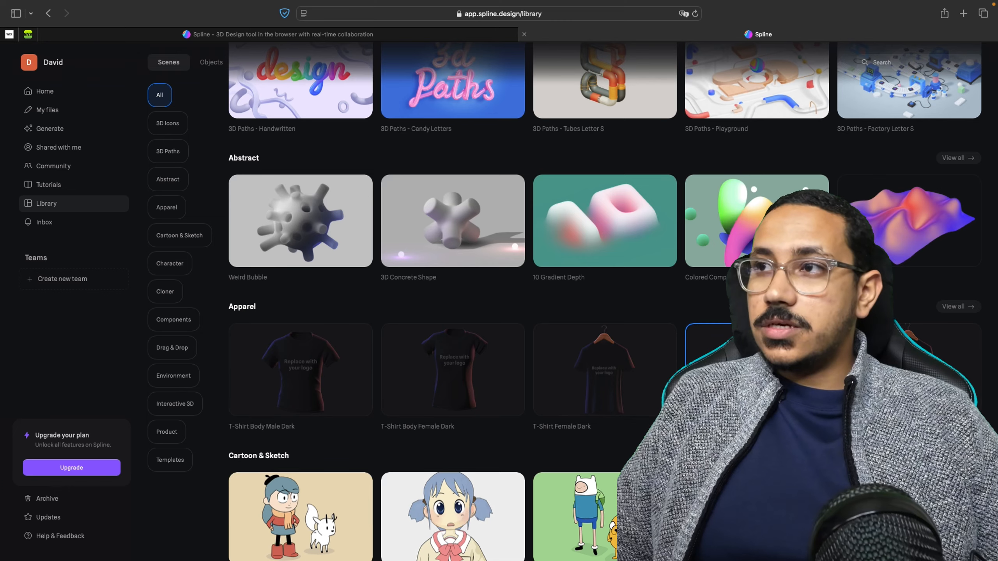
scroll(432, 298, down, 9)
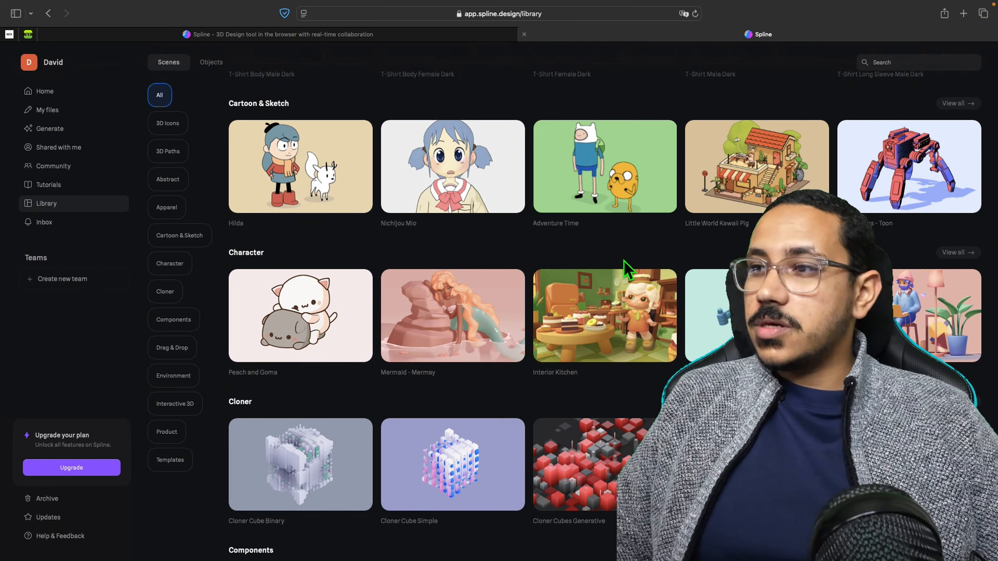
scroll(624, 261, down, 8)
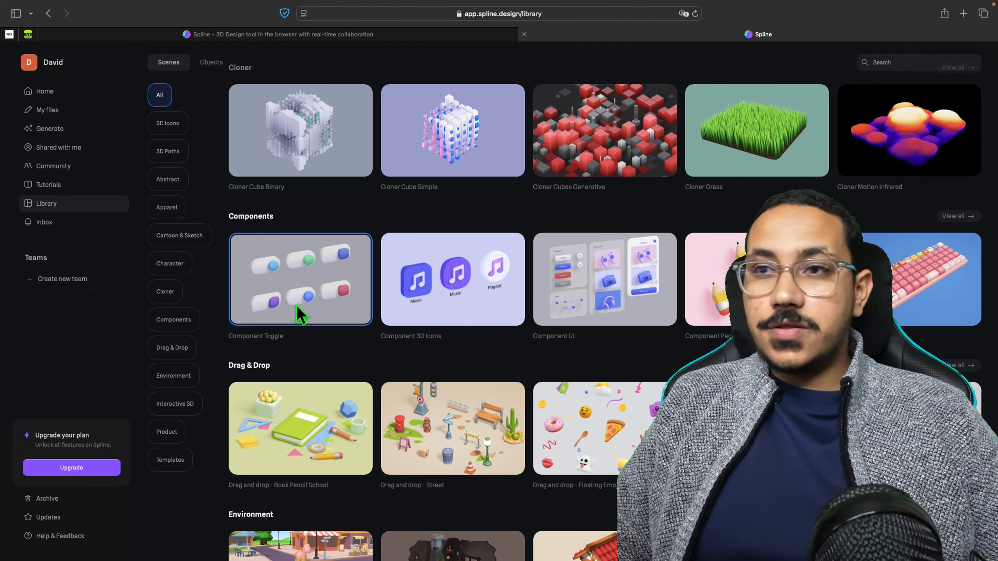
scroll(296, 306, up, 20)
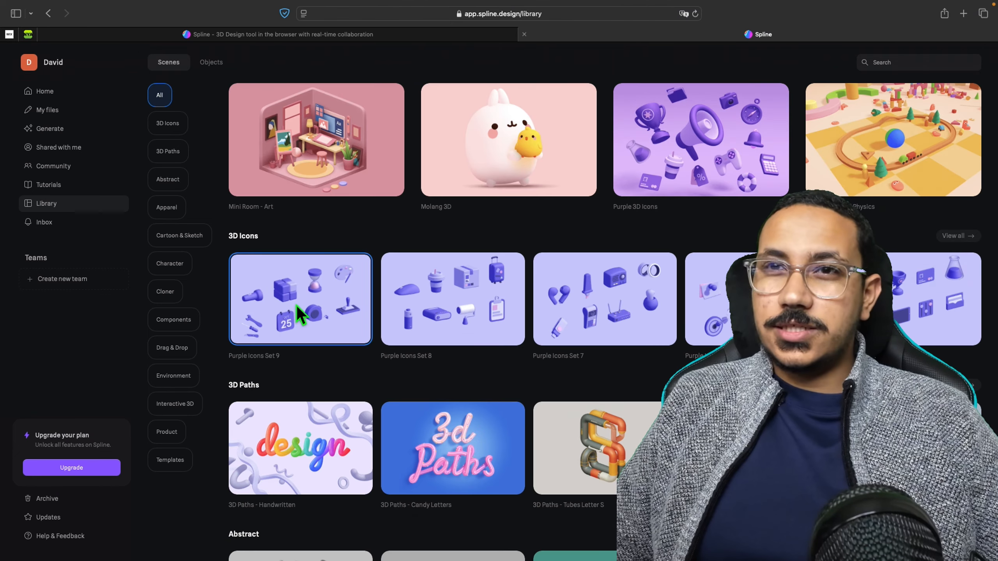
- Create a new file from the home page and dismiss the starter templates to leave the default scene
click(34, 93)
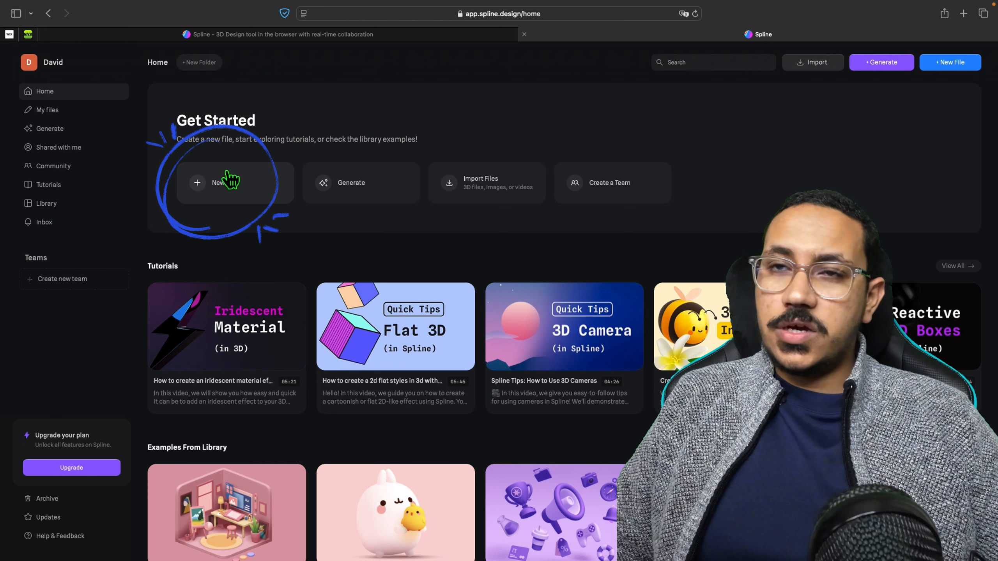
click(215, 201)
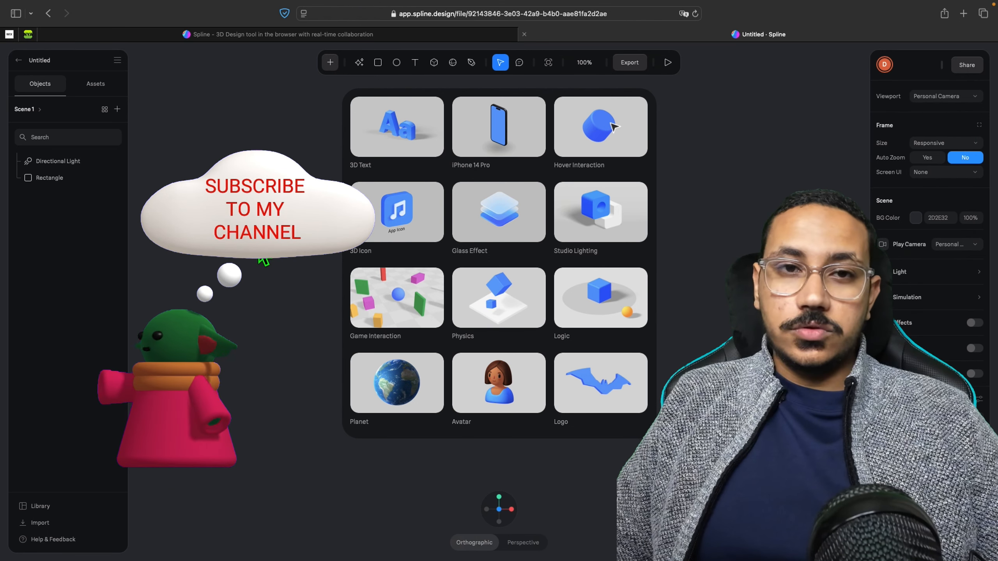
mouse_move(680, 4)
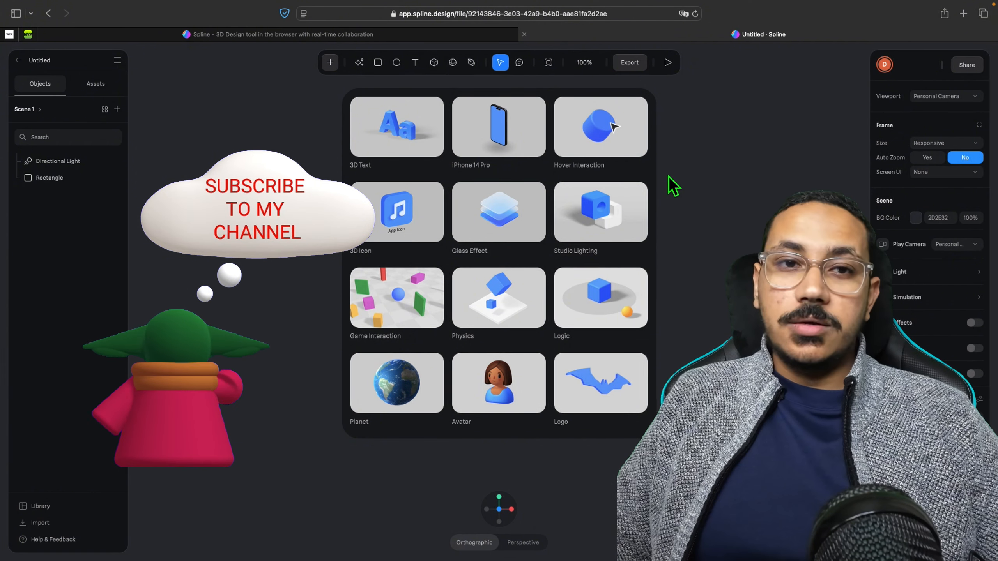
click(731, 221)
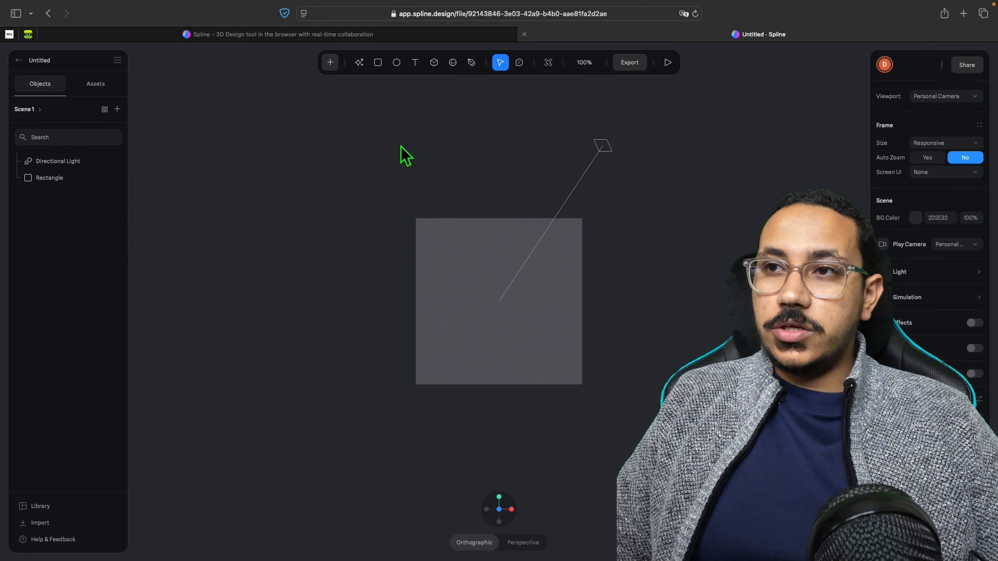
- Box-select the rectangle alone and together with the directional light, clearing the selection each time
click(548, 359)
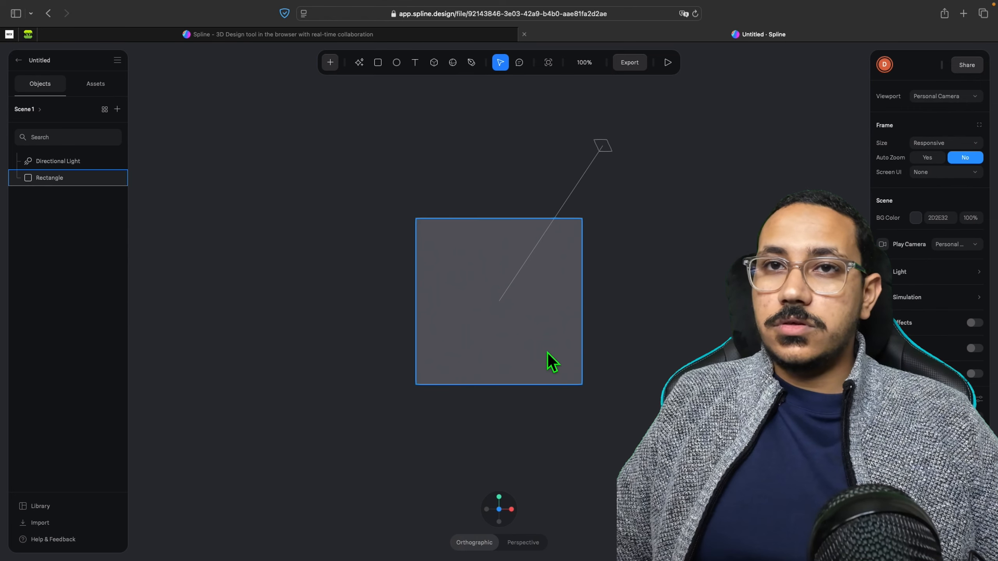
click(342, 284)
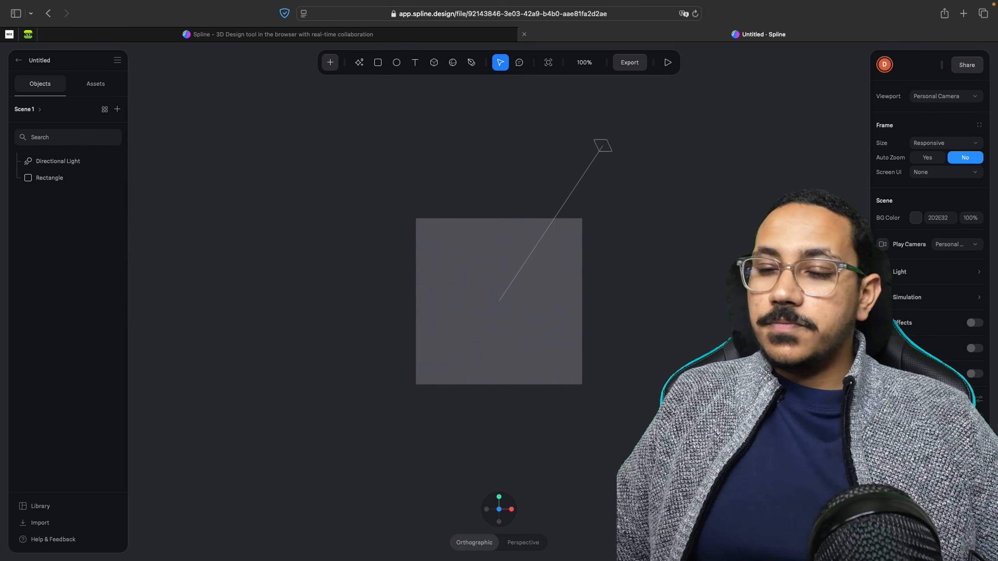
mouse_move(495, 539)
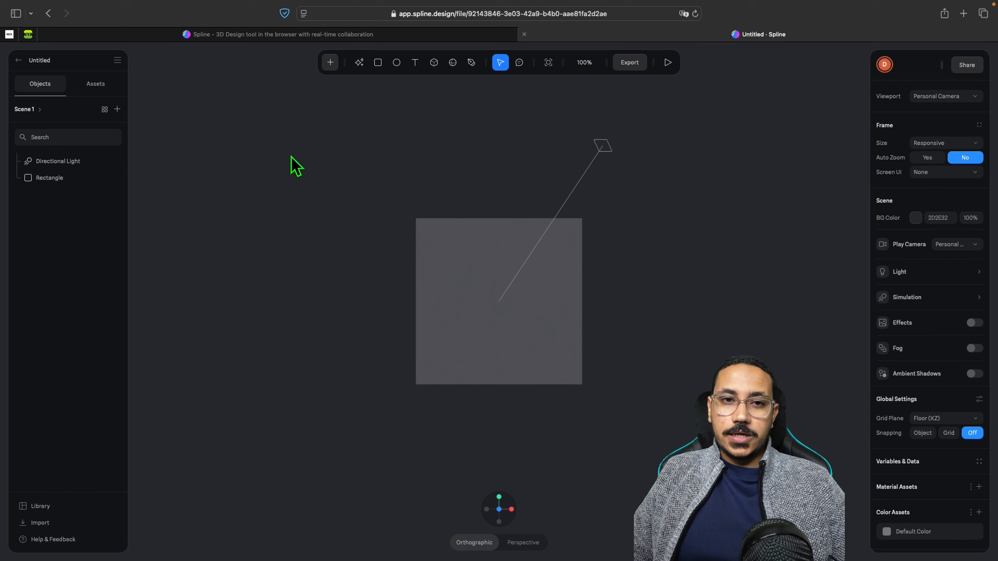
drag(289, 153, 747, 294)
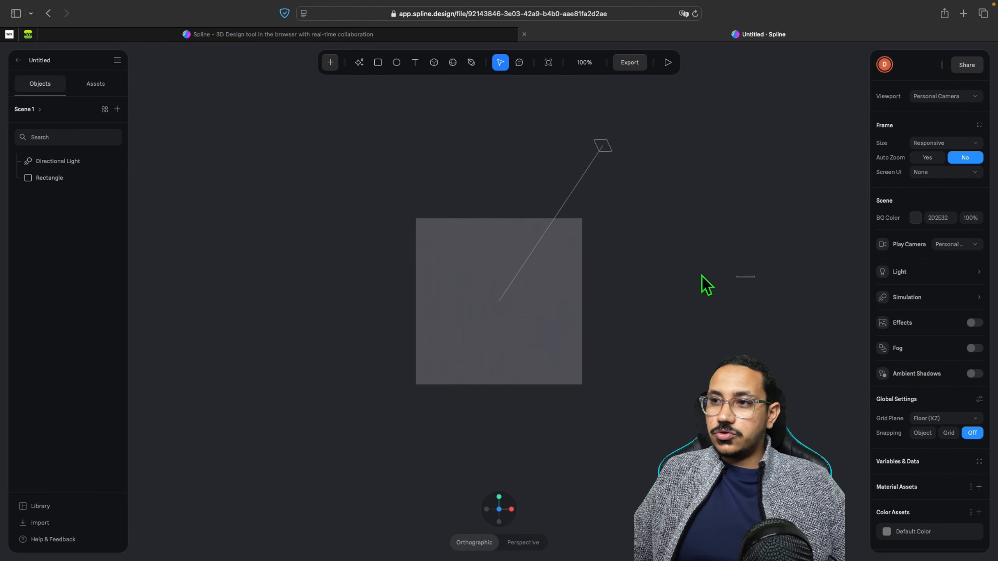
drag(329, 222, 445, 197)
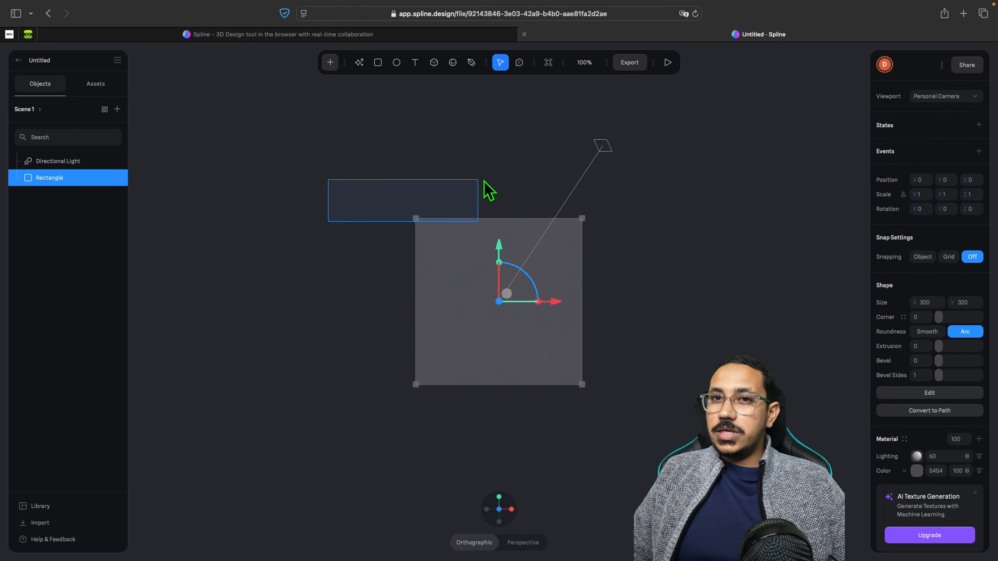
click(312, 144)
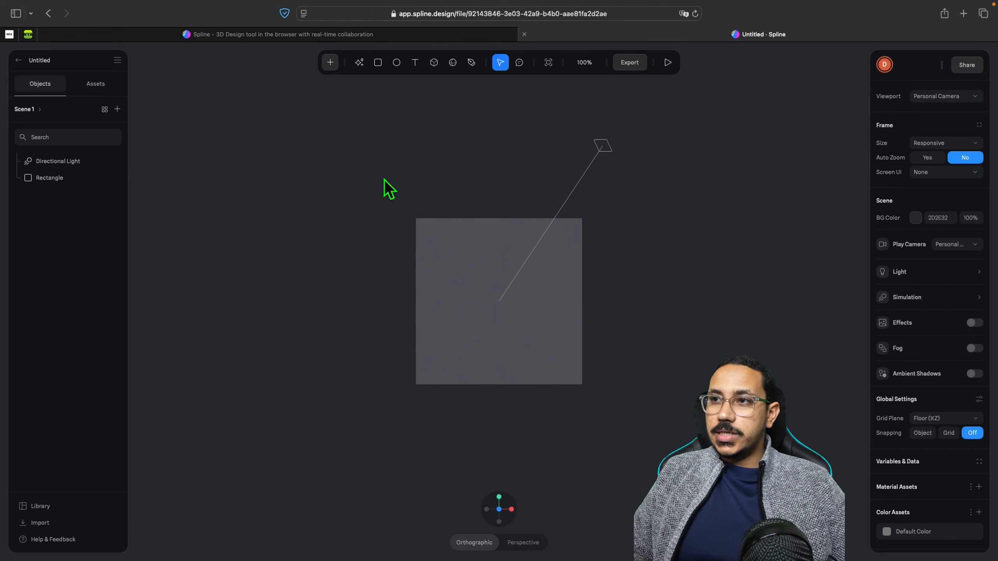
drag(352, 196, 655, 407)
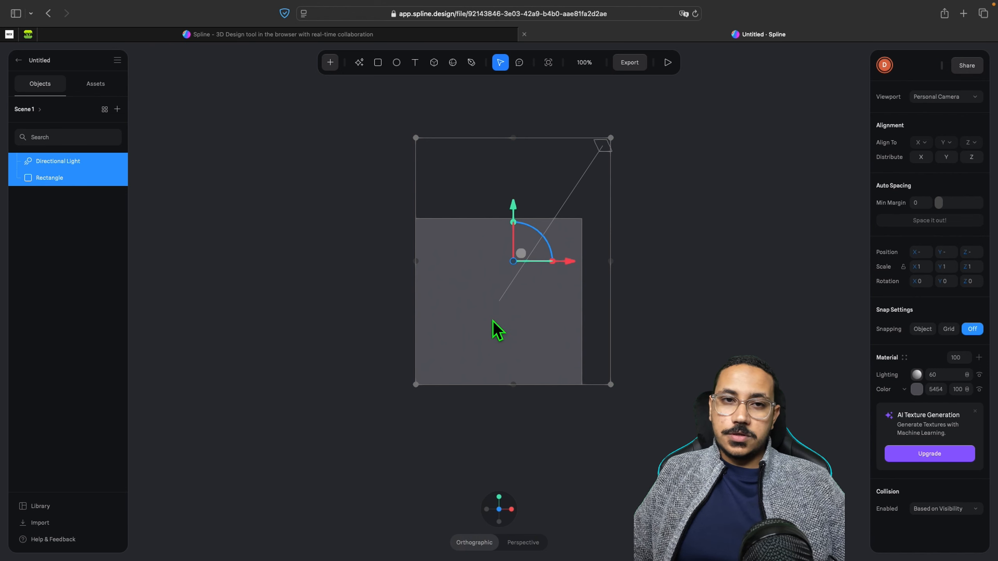
click(380, 272)
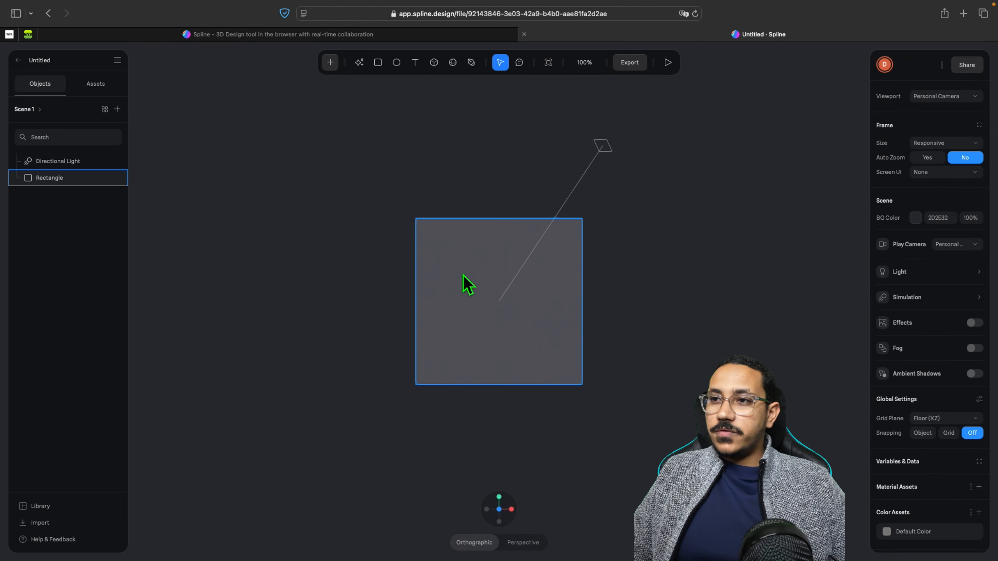
right_click(603, 274)
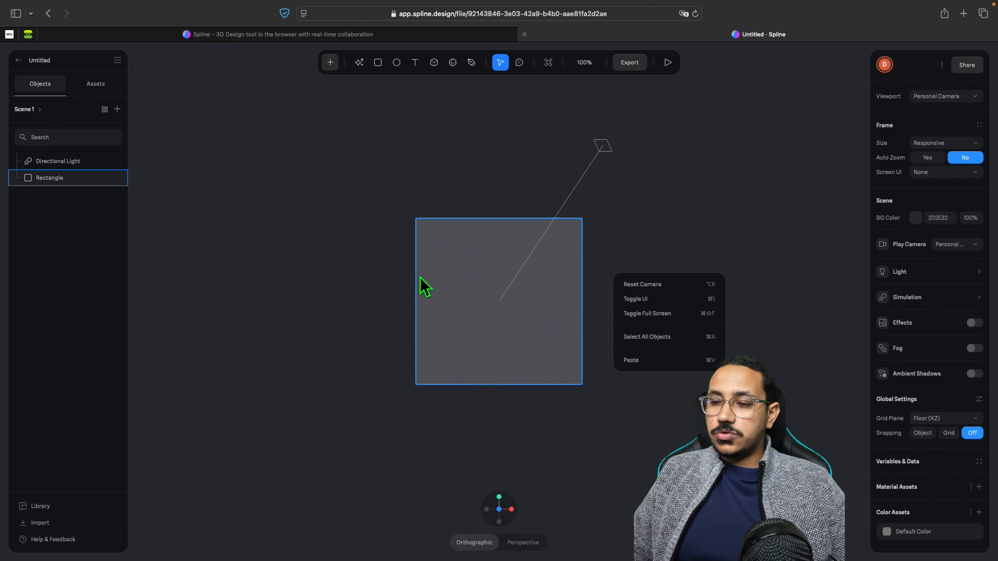
click(663, 253)
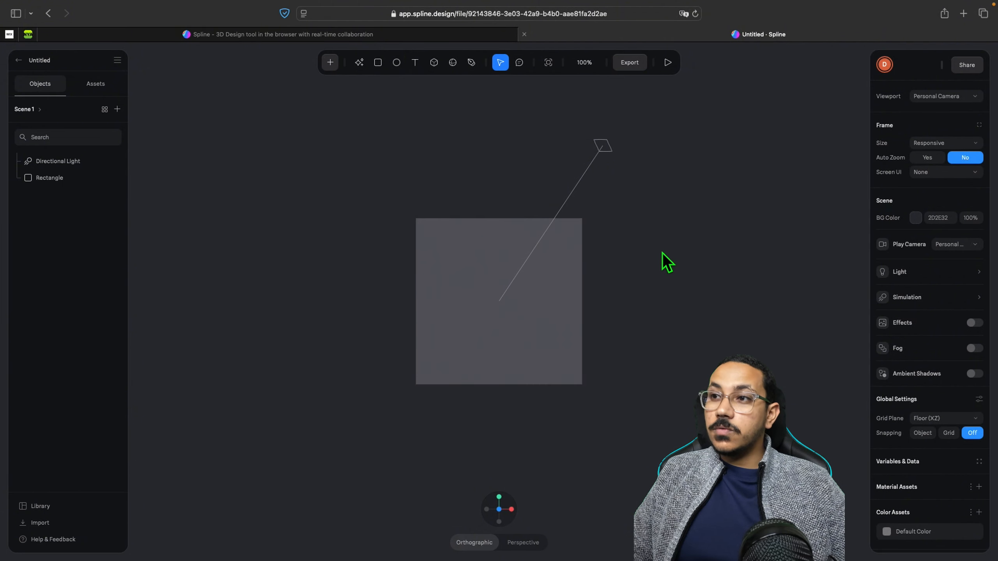
- Pan and orbit the viewport around the rectangle, and reset the camera to its default front view
scroll(625, 265, right, 1)
scroll(646, 272, left, 2)
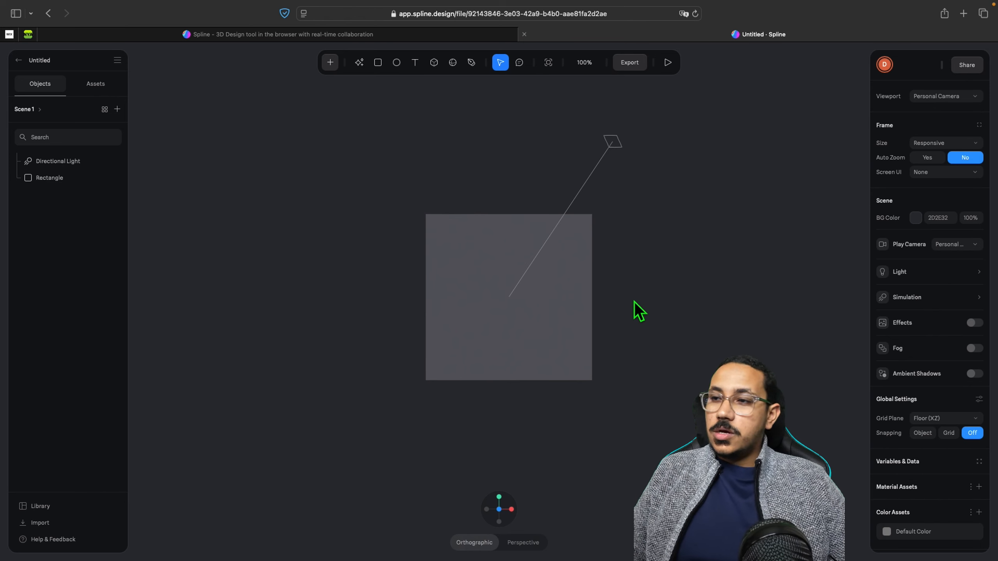
mouse_move(634, 301)
middle_down()
mouse_move(396, 292)
mouse_move(742, 141)
mouse_move(748, 322)
mouse_move(323, 279)
mouse_move(659, 212)
mouse_move(700, 328)
mouse_move(260, 327)
mouse_move(187, 314)
mouse_move(557, 80)
mouse_move(786, 314)
mouse_move(351, 308)
mouse_move(624, 286)
middle_up()
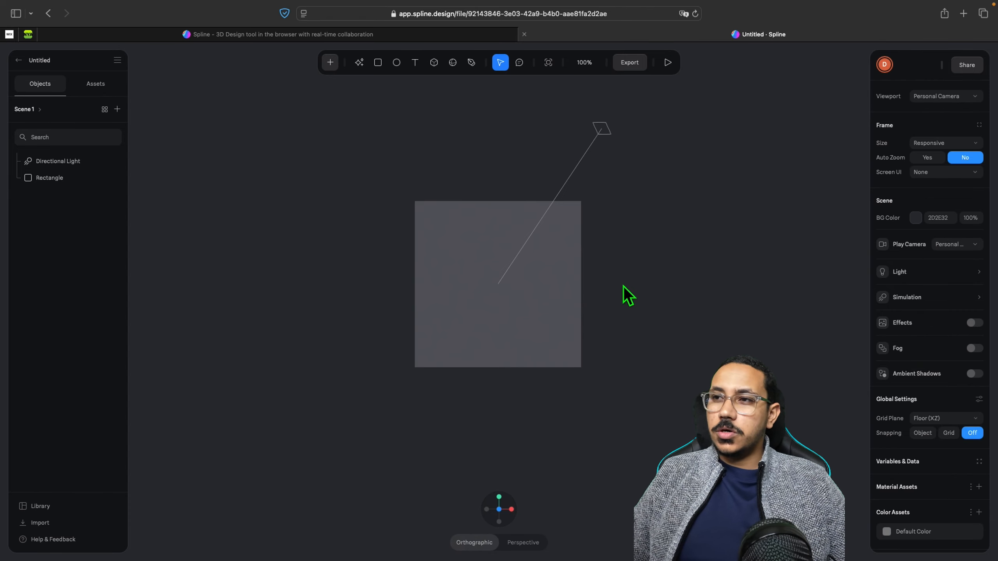
right_drag(625, 293, 573, 381)
alt+drag(489, 354, 700, 342)
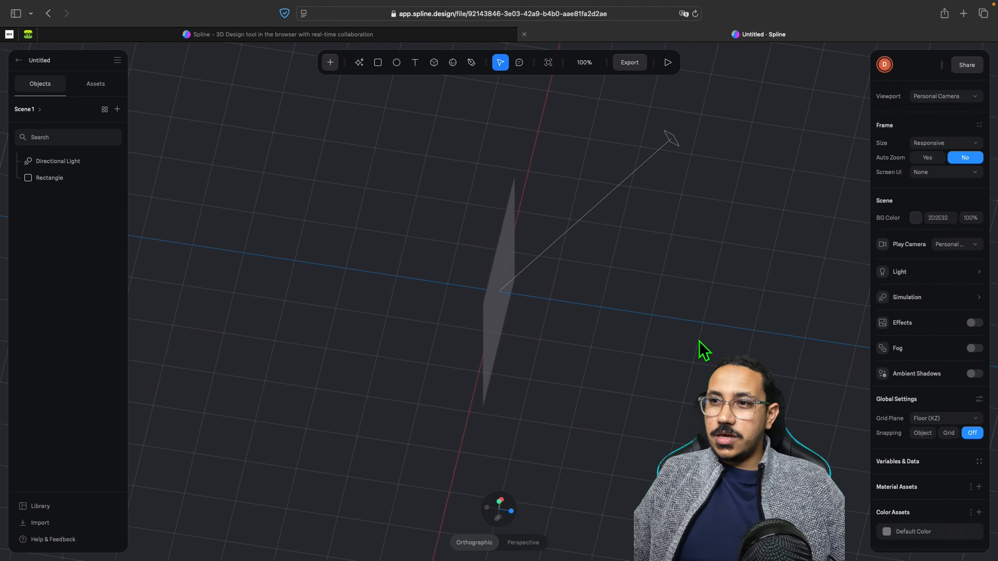
right_click(639, 292)
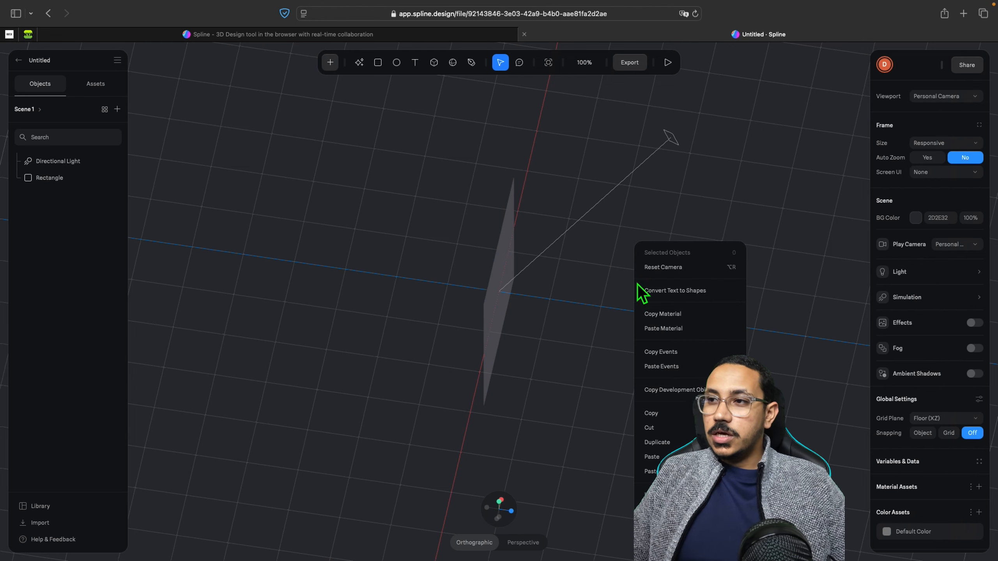
click(653, 271)
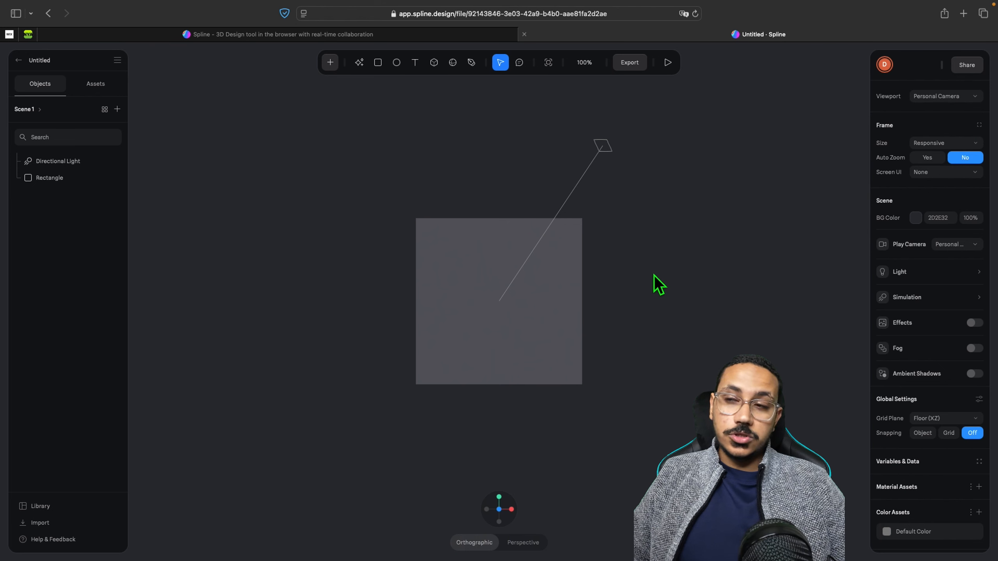
- Pan the scene until the rectangle is out of view, and bring it back by resetting the camera
drag(704, 292, 97, 295)
click(728, 311)
right_click(728, 311)
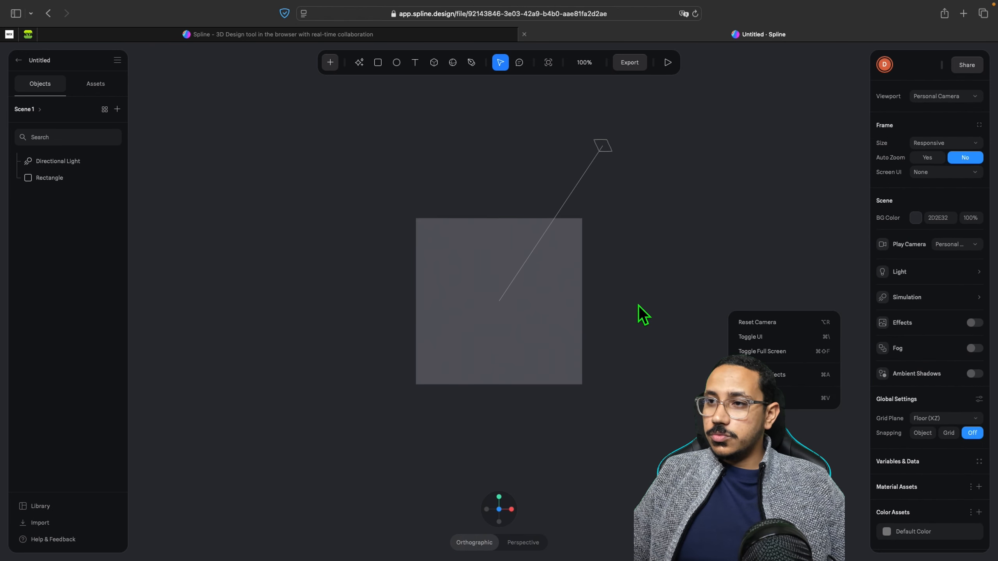
click(697, 298)
middle_drag(697, 299, 3, 289)
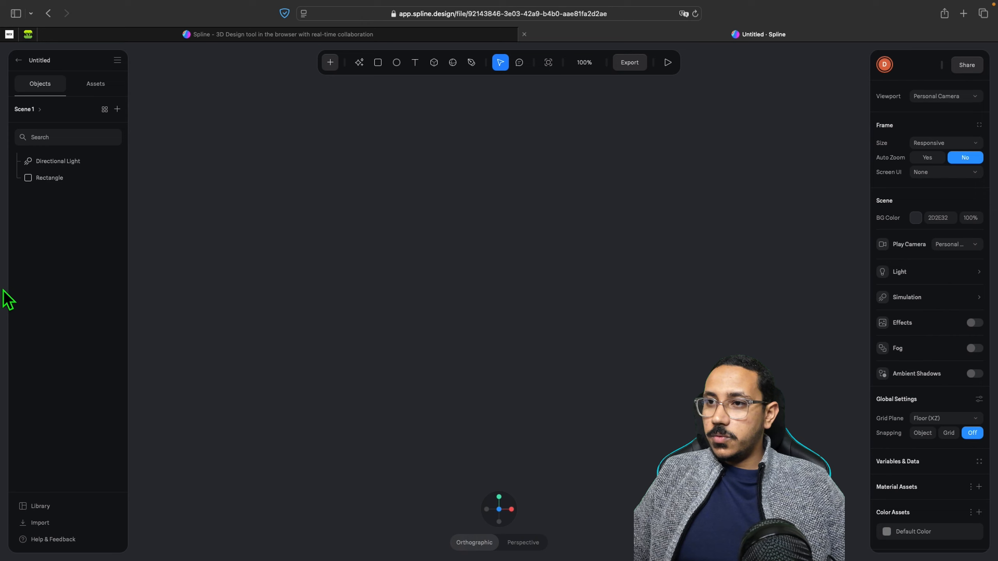
right_click(527, 309)
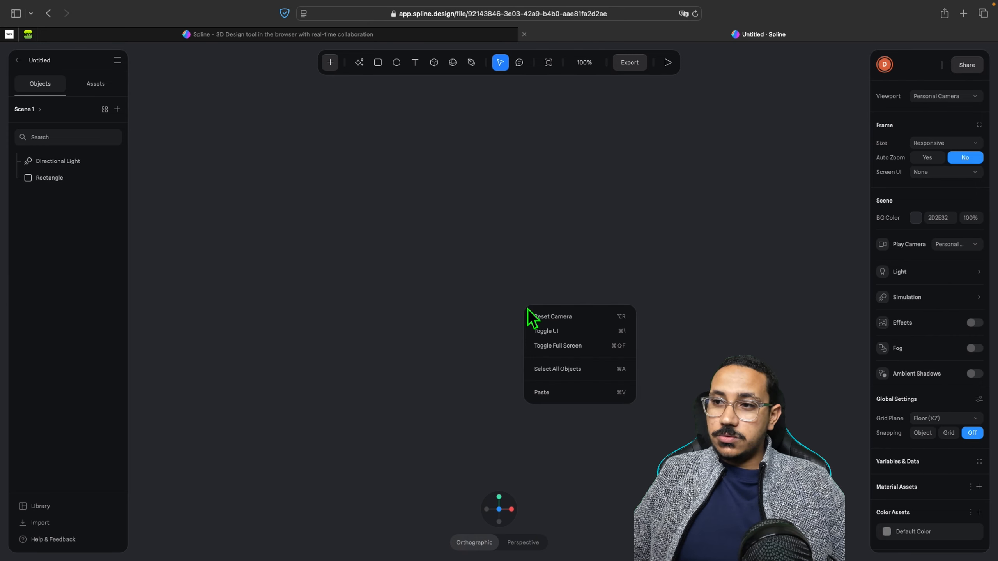
click(572, 321)
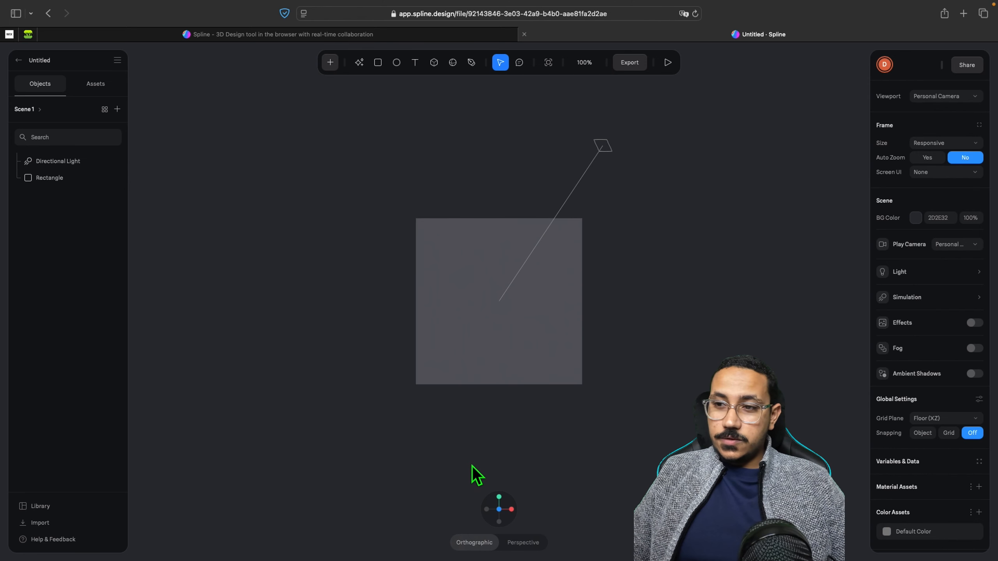
- Pan the view far to one side of the rectangle, and recentre it with the orientation gizmo's Reset option
mouse_move(460, 526)
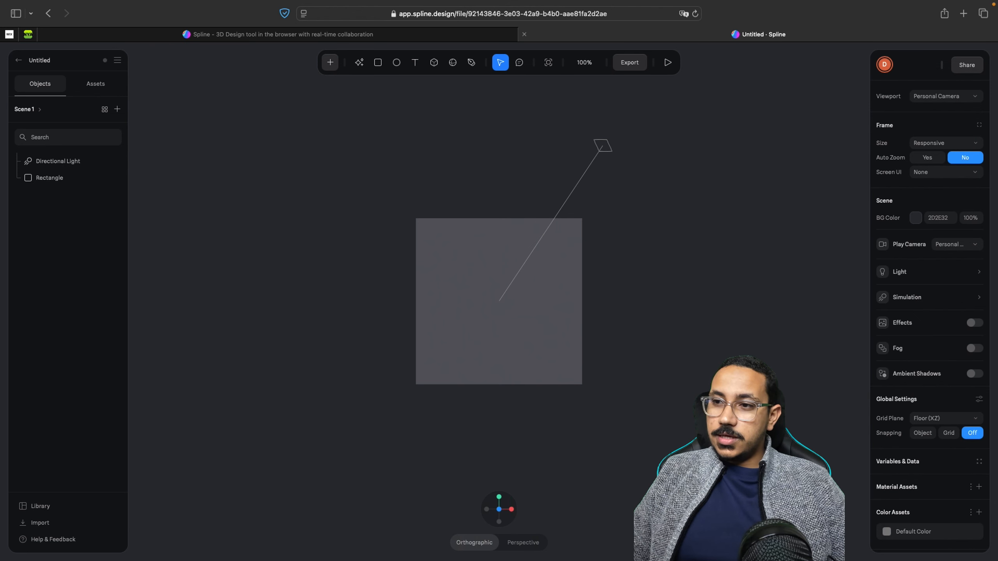
middle_drag(723, 413, 199, 425)
mouse_move(472, 521)
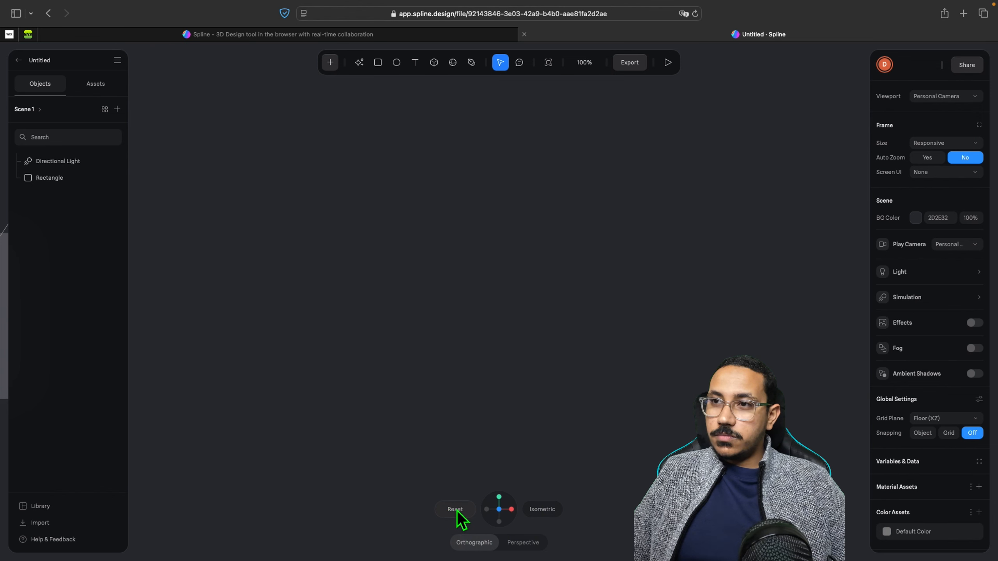
click(455, 509)
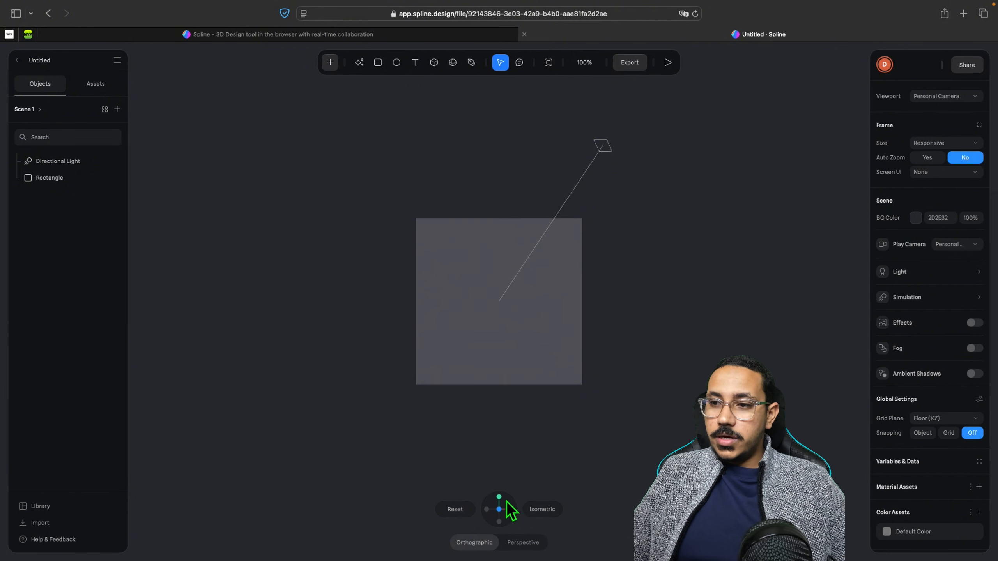
click(520, 362)
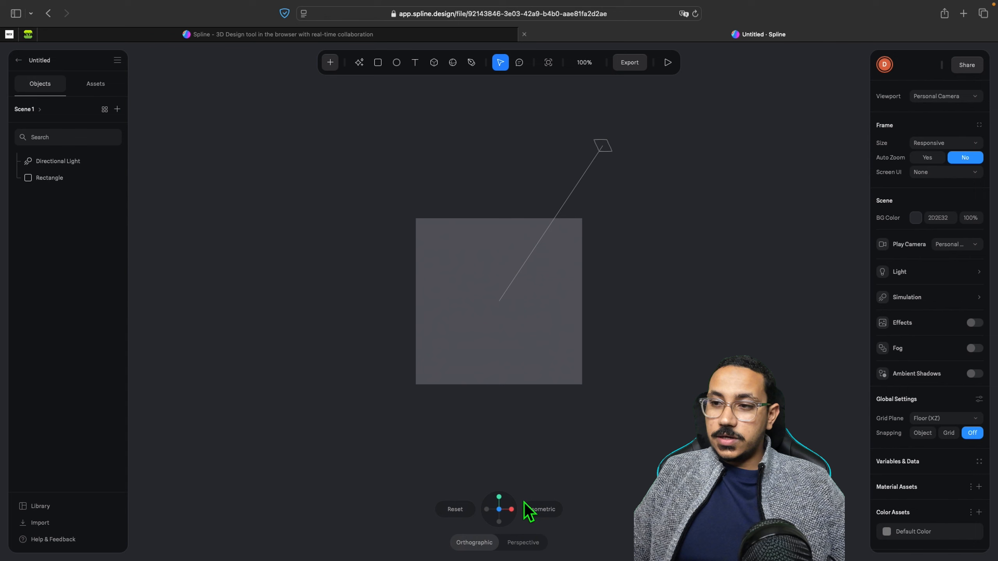
- View the scene along the X axis and from above and below with the orientation gizmo, returning to the default front view
click(511, 510)
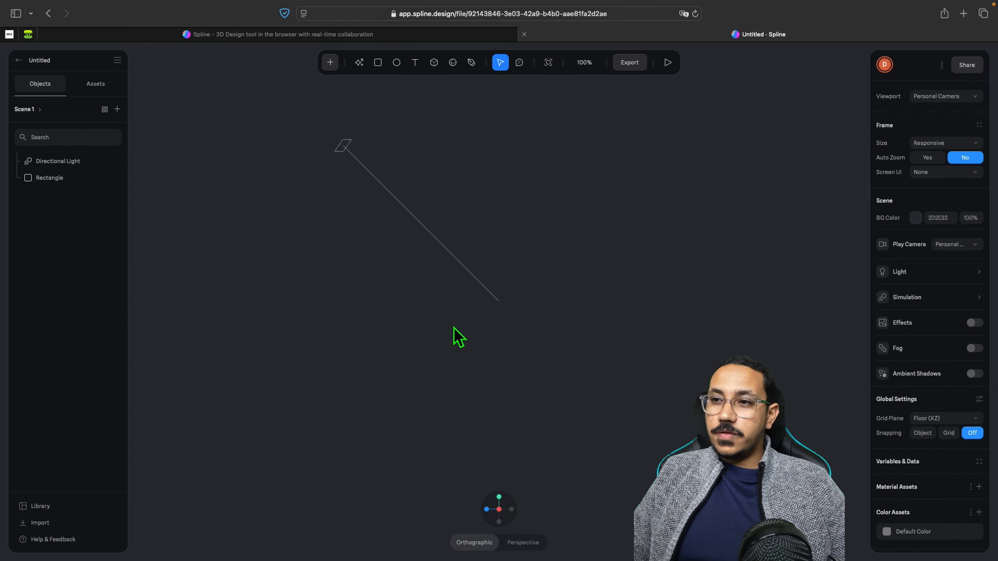
click(487, 510)
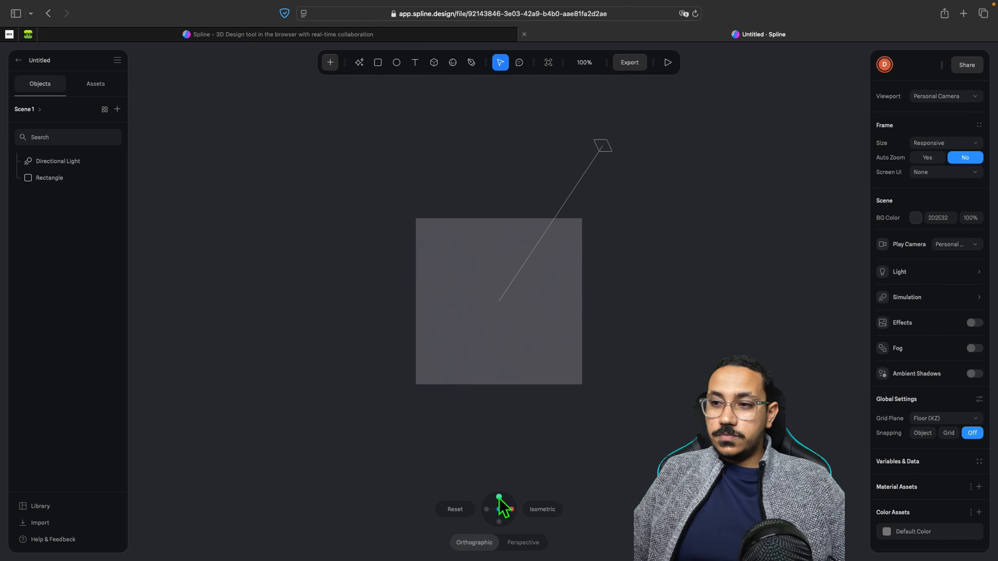
click(499, 498)
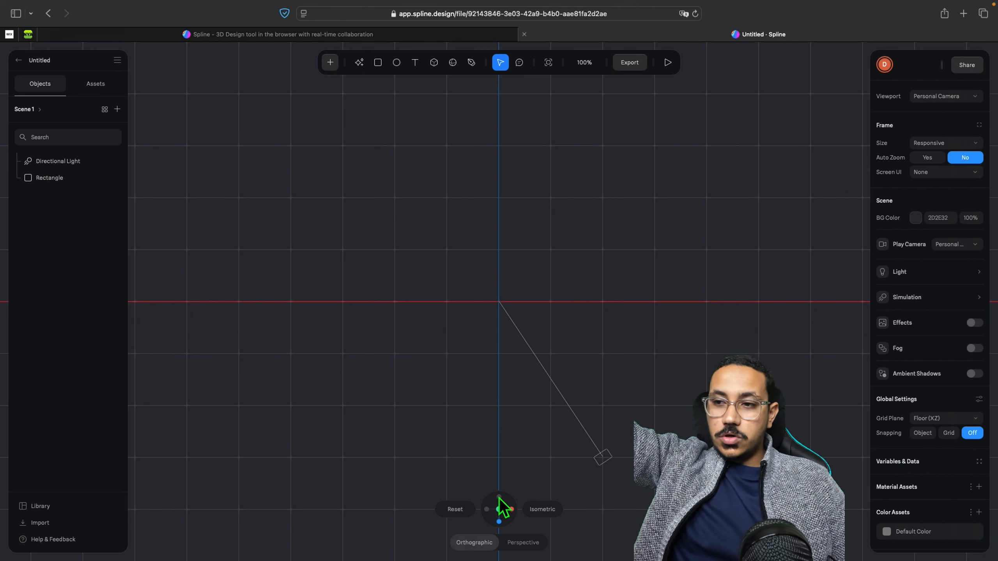
click(500, 522)
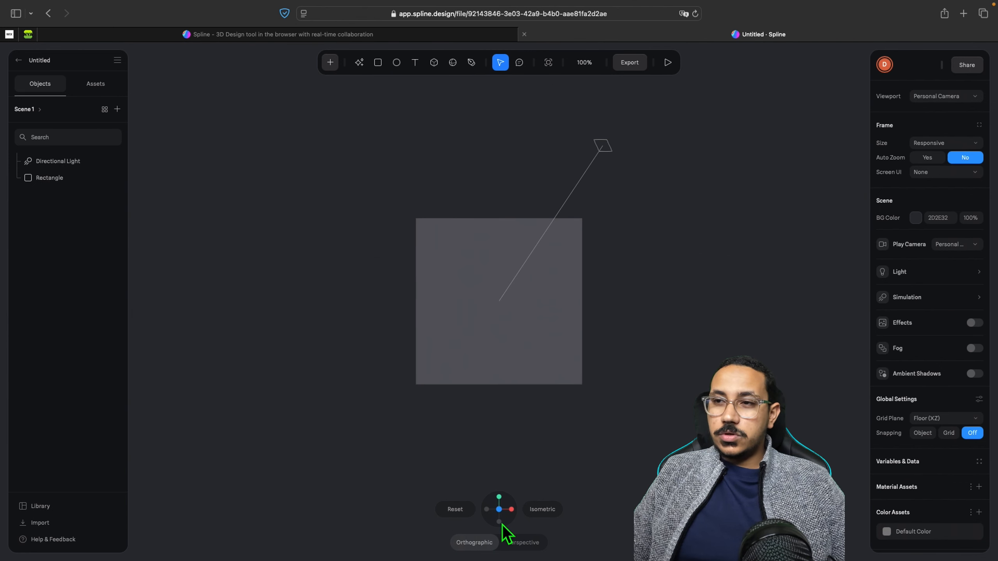
click(500, 523)
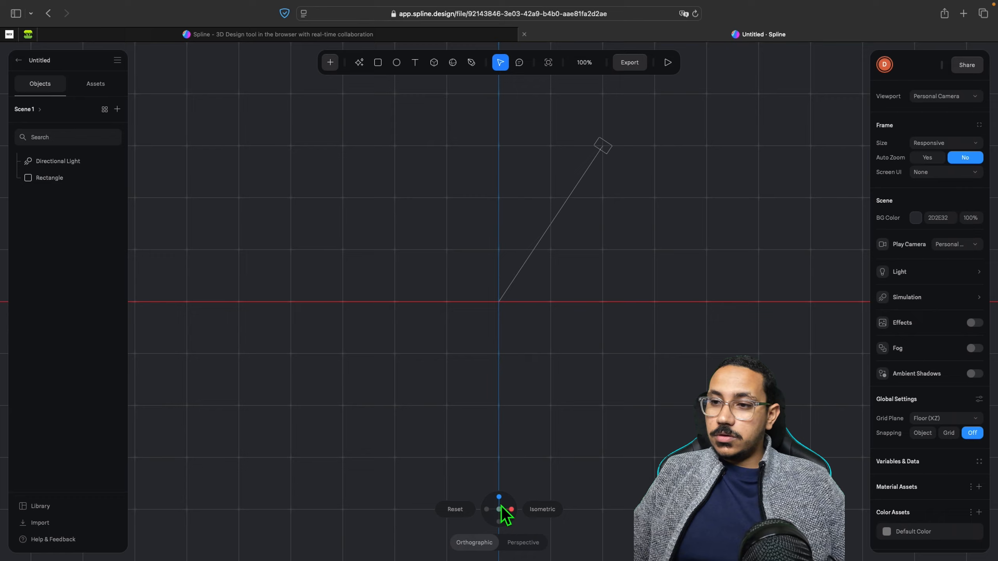
click(502, 508)
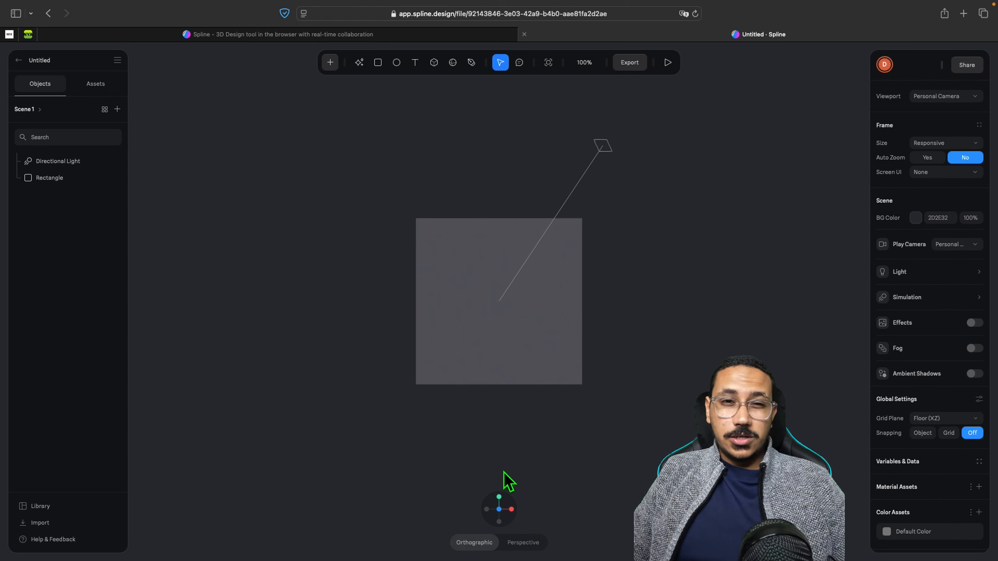
right_click(391, 401)
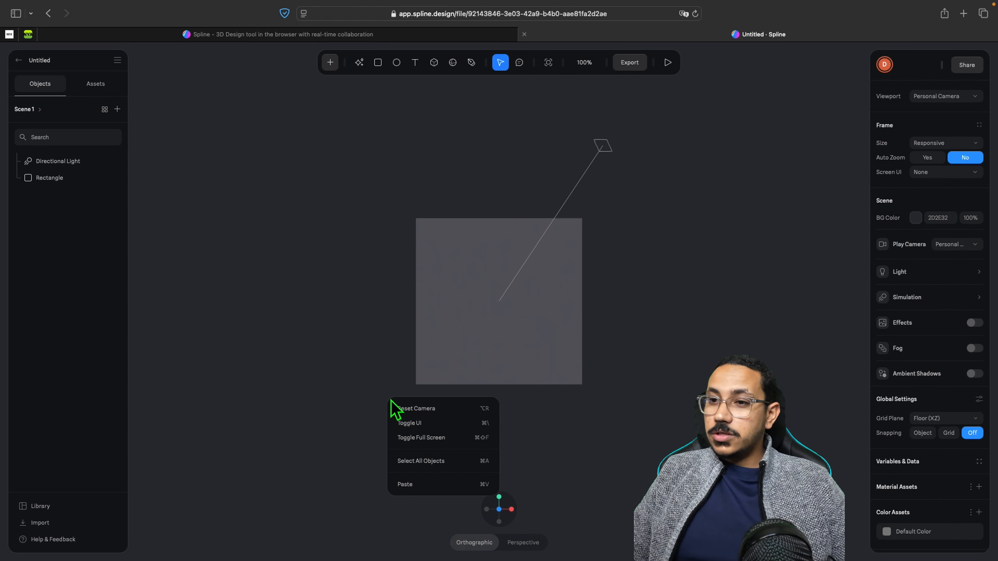
click(408, 415)
click(509, 313)
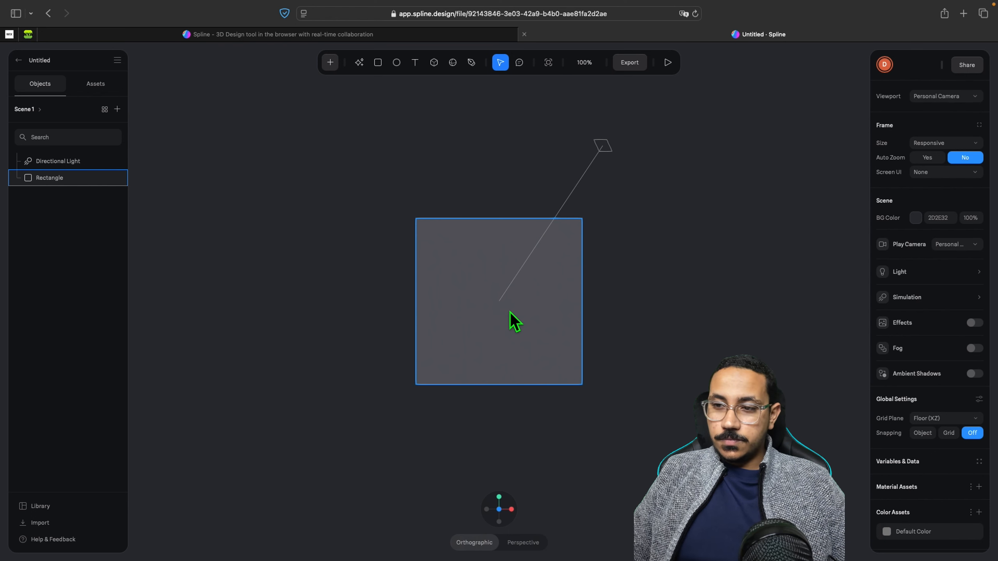
- Switch the viewport to Perspective projection, and pan and orbit around the rectangle to see its depth
click(523, 545)
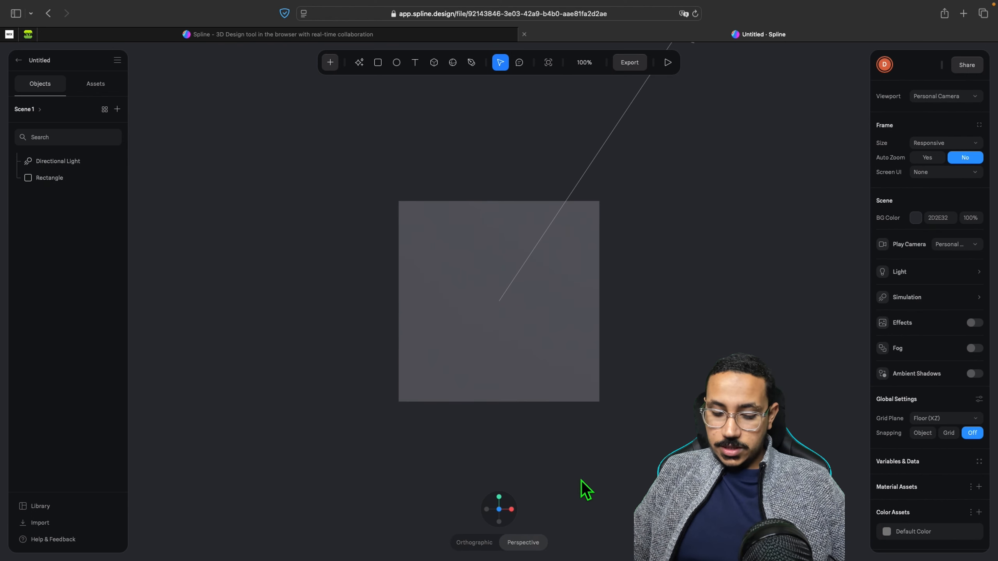
right_click(591, 432)
click(556, 439)
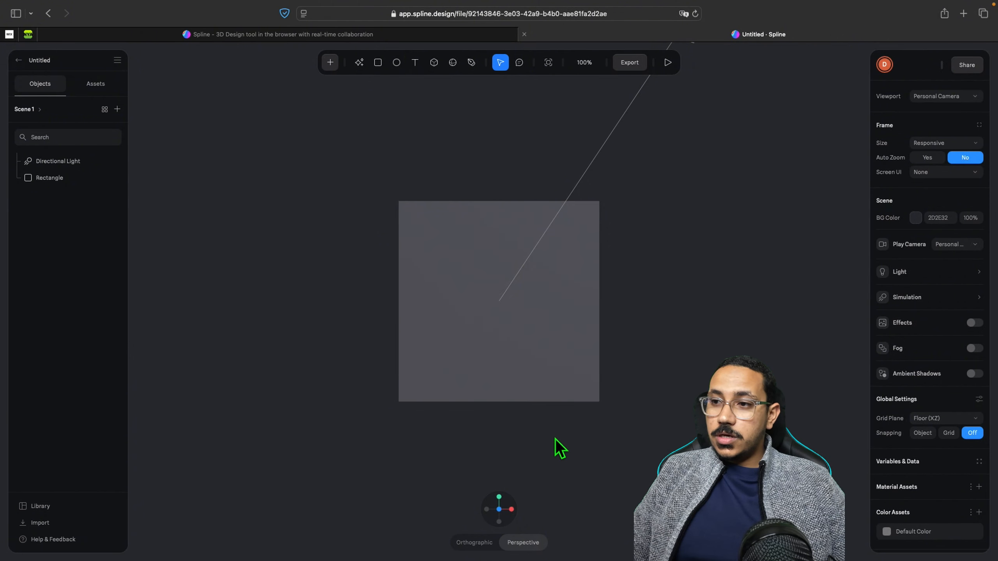
middle_drag(555, 438, 549, 479)
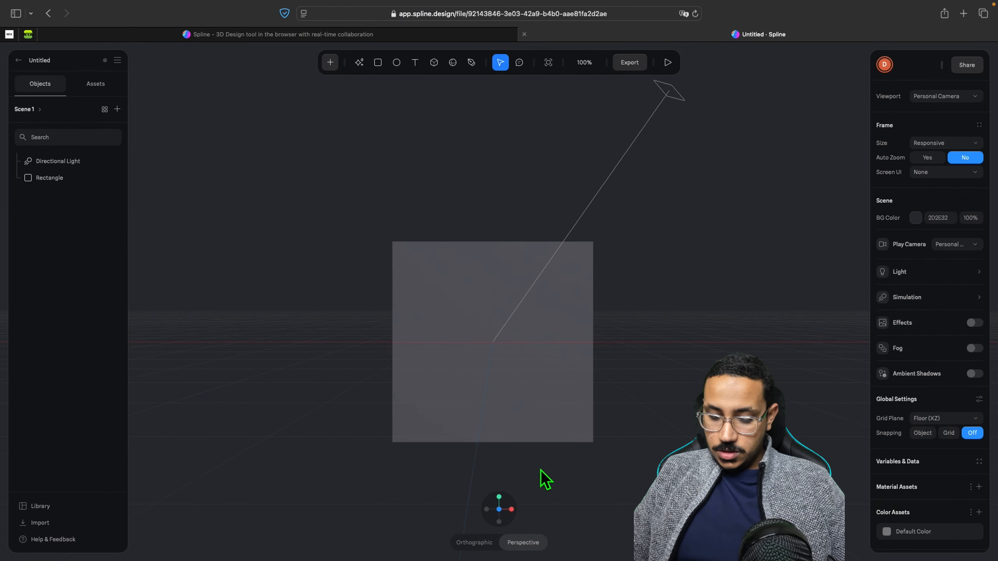
right_drag(536, 468, 583, 470)
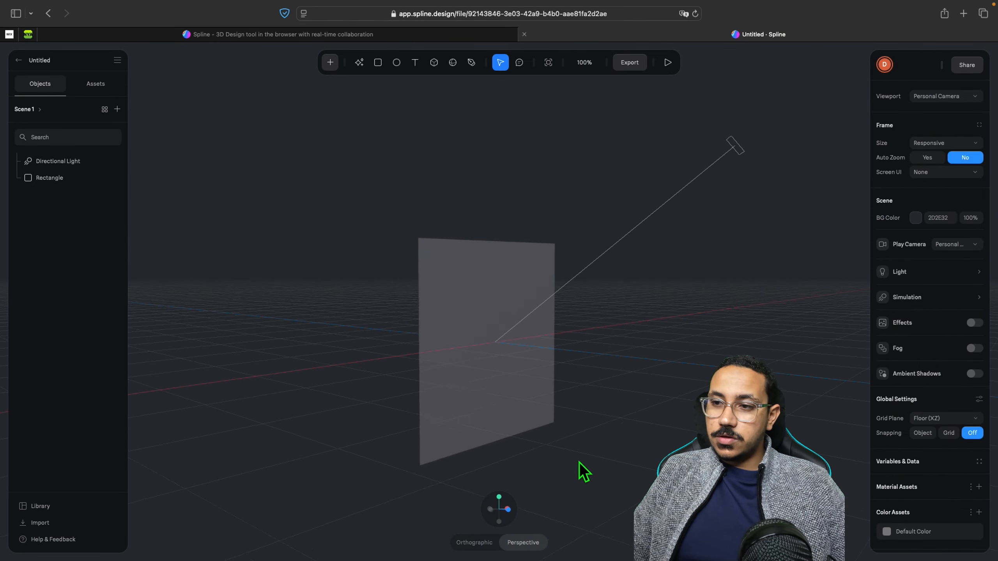
- Switch the viewport back to Orthographic projection and reset the camera to the front view
click(474, 543)
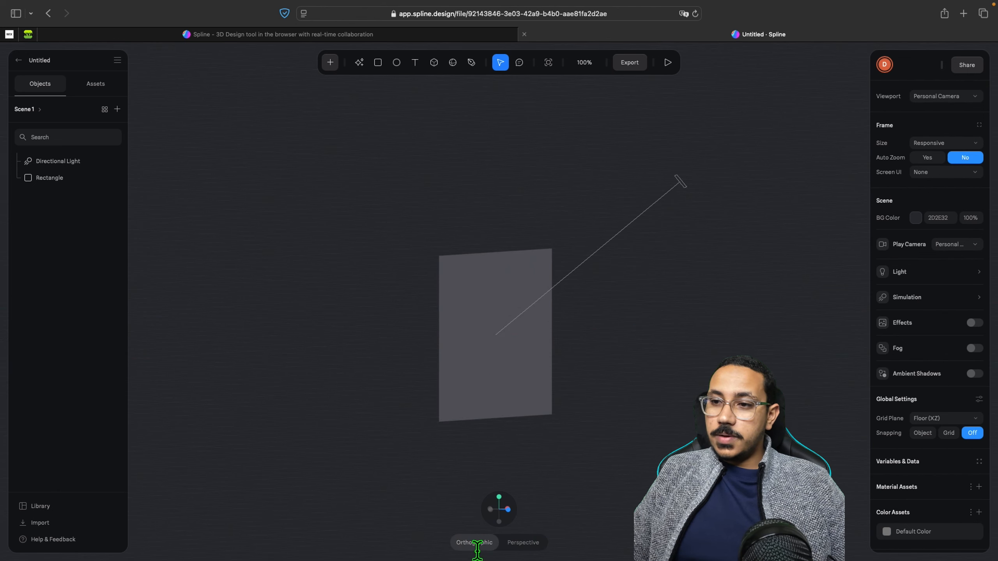
right_click(563, 445)
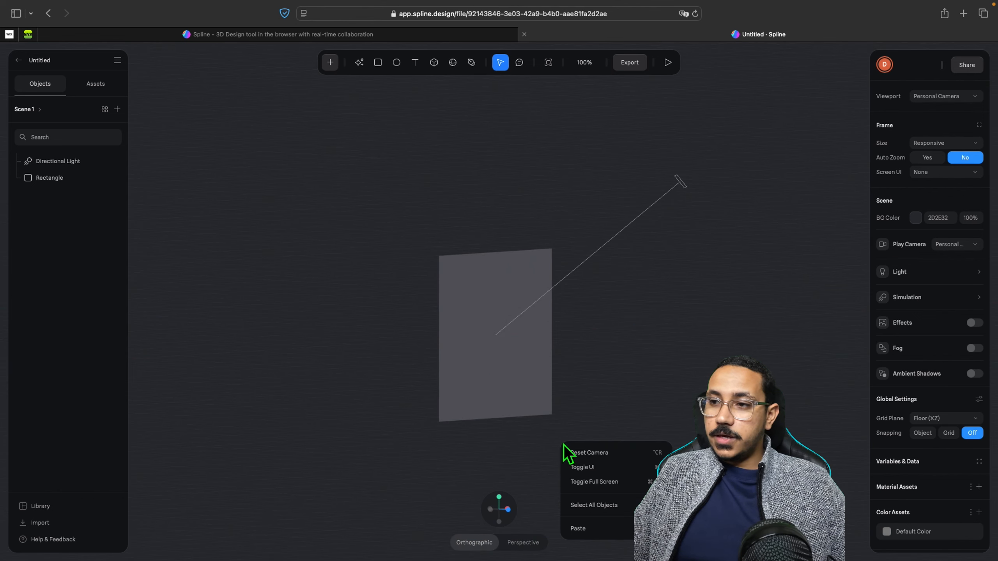
click(593, 454)
click(576, 352)
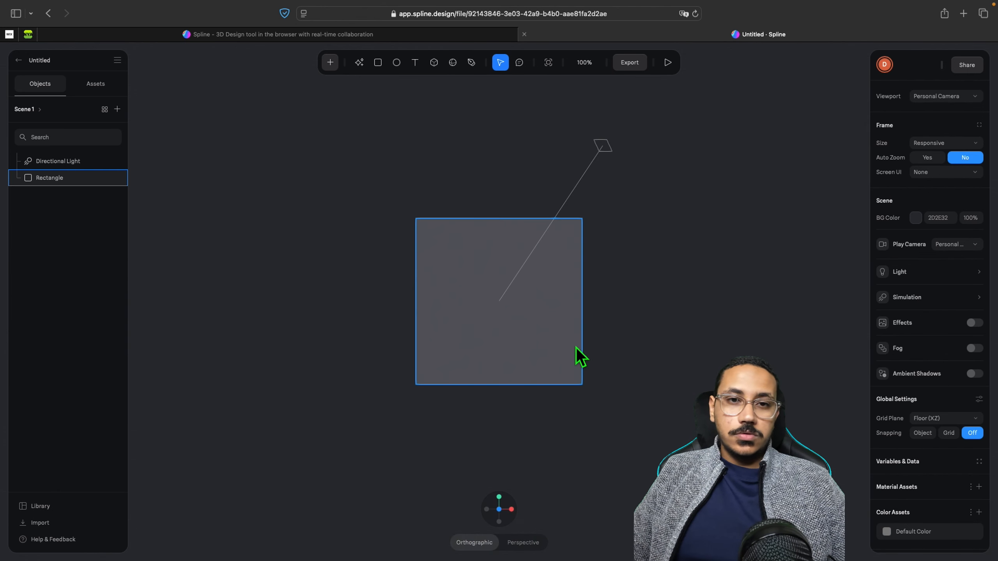
click(540, 185)
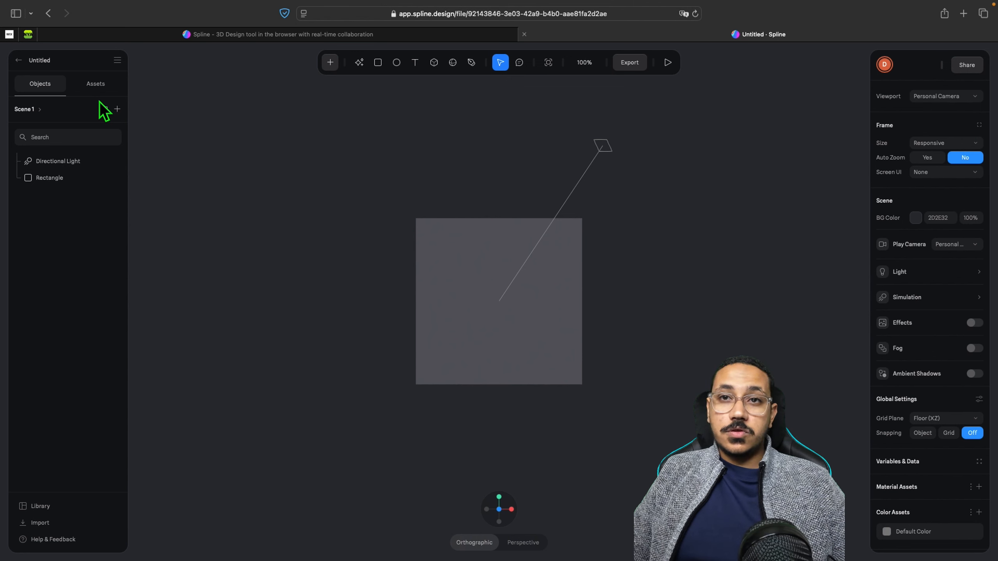
- Open the file's version history and look through the file commands available in that mode
click(118, 60)
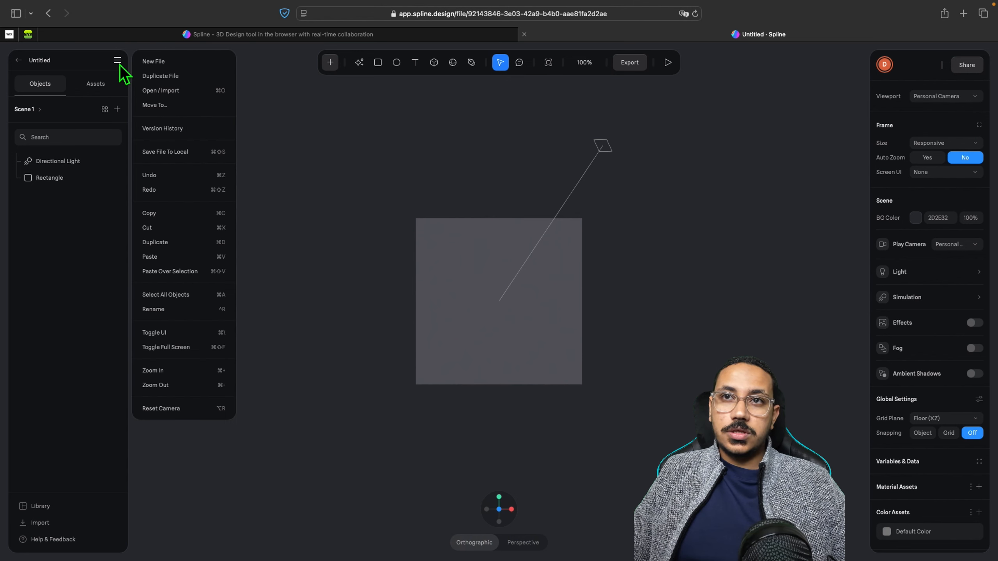
click(183, 129)
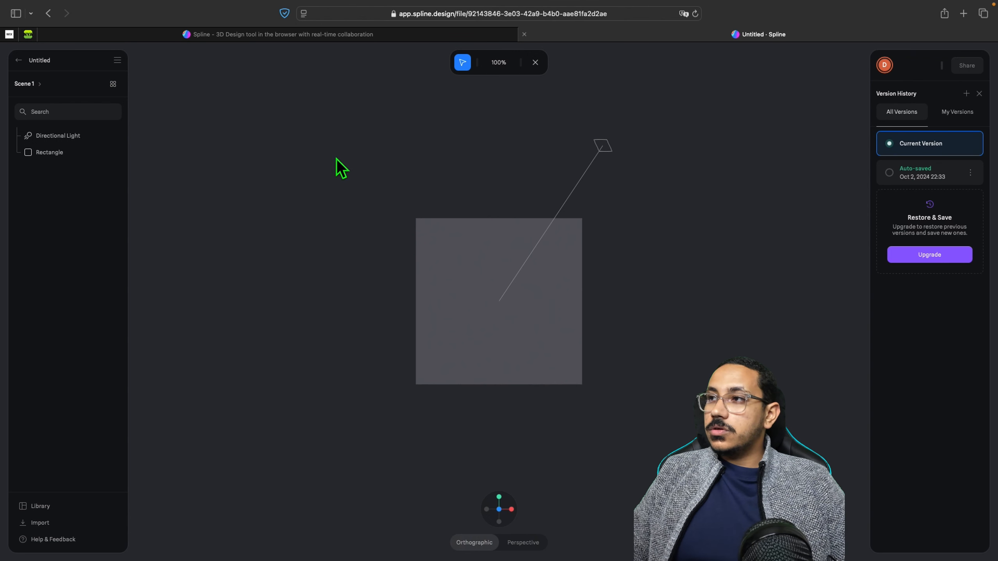
click(119, 62)
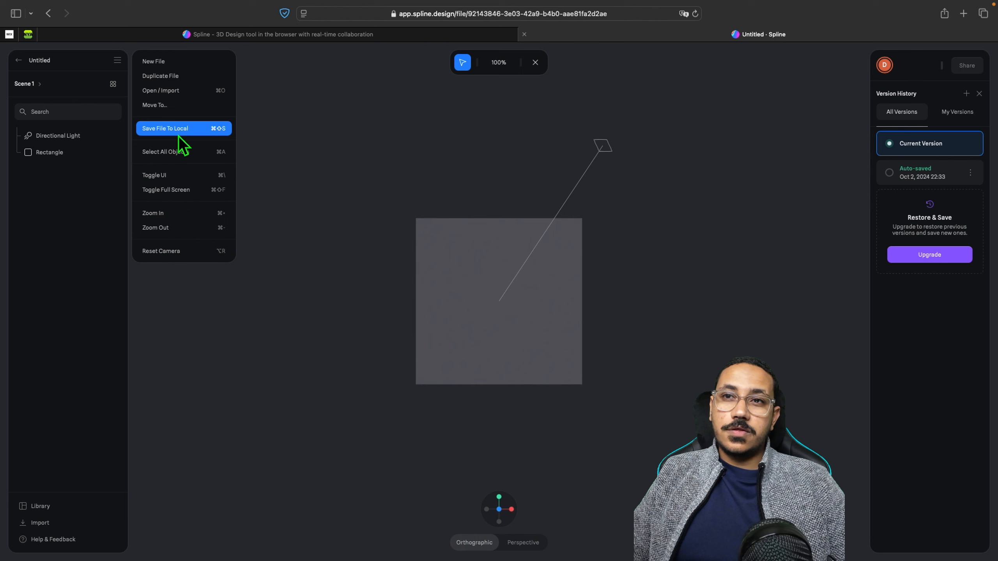
click(175, 221)
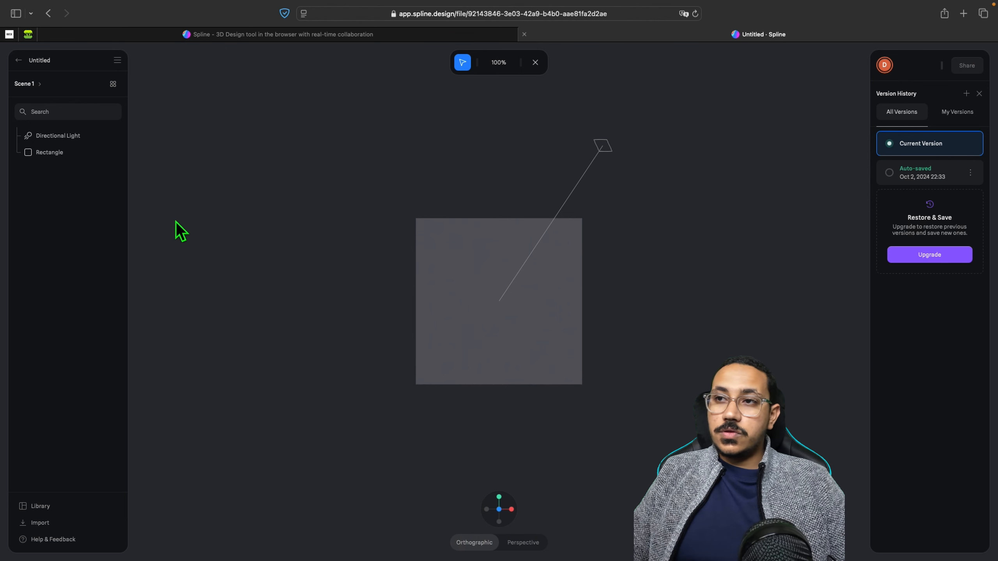
click(125, 63)
click(196, 234)
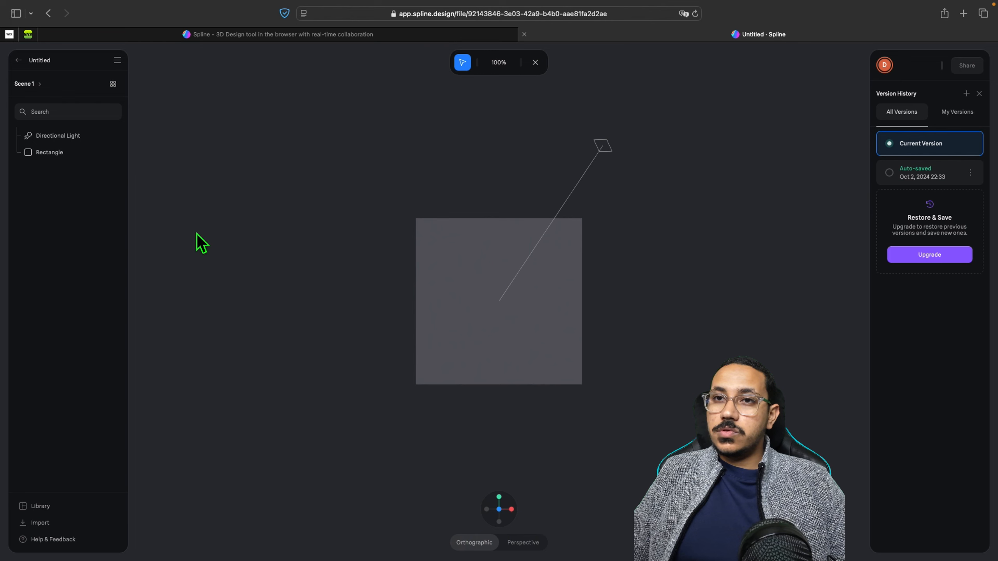
- Reset the camera, review the file commands once more and exit the version history
click(118, 62)
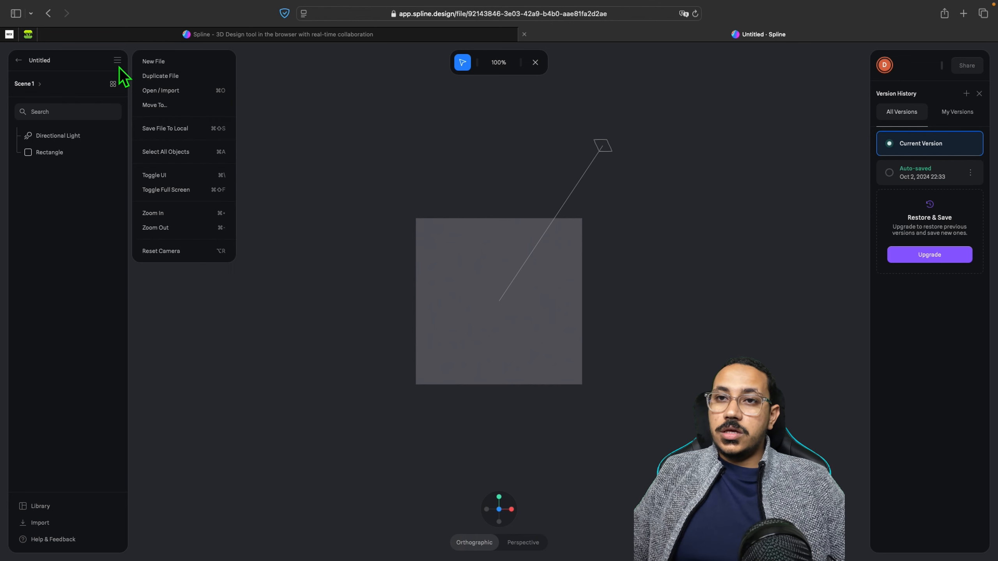
click(162, 253)
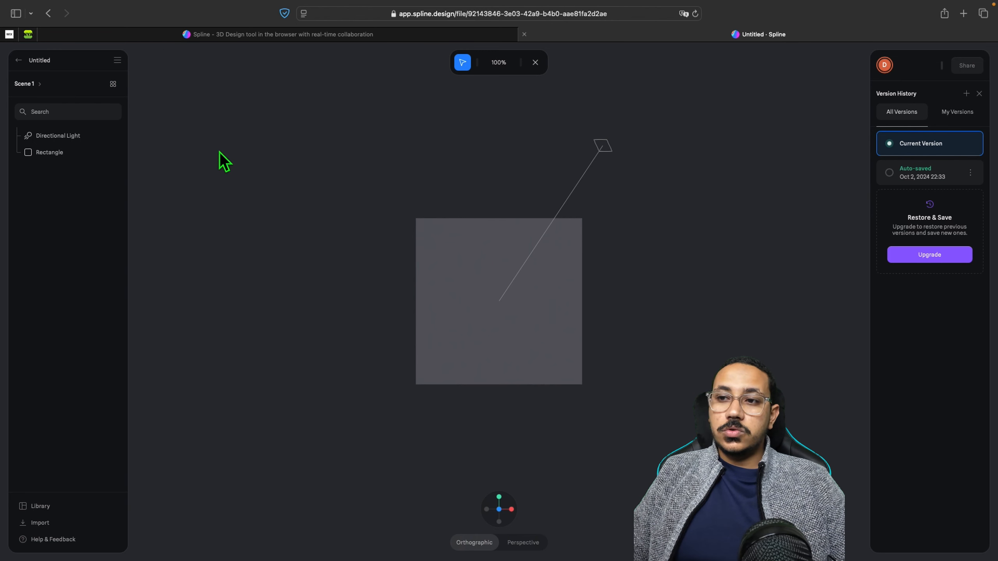
click(117, 61)
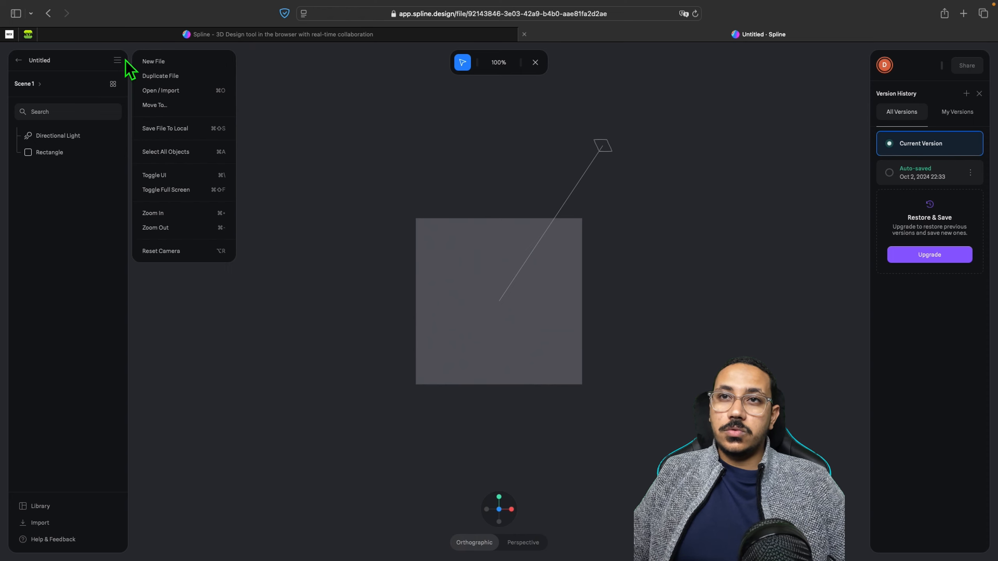
click(556, 110)
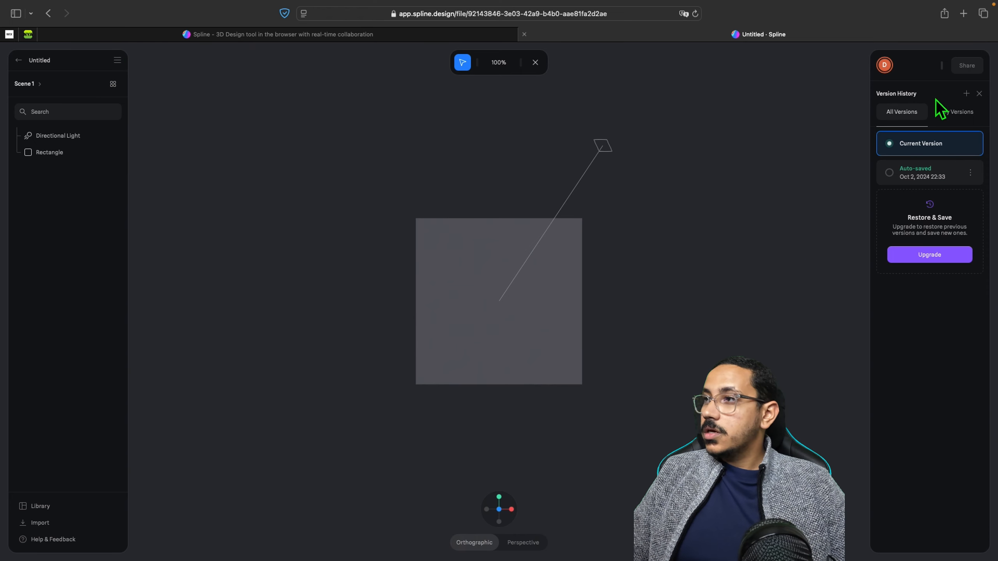
click(979, 95)
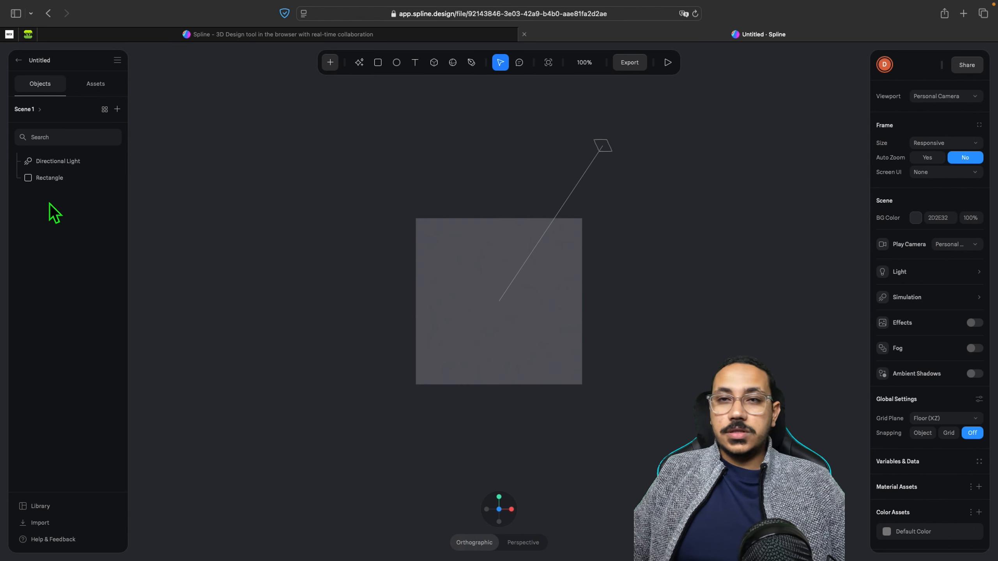
- Inspect the properties of the directional light and the rectangle, and view the file's local assets before returning to the object list with nothing selected
click(61, 161)
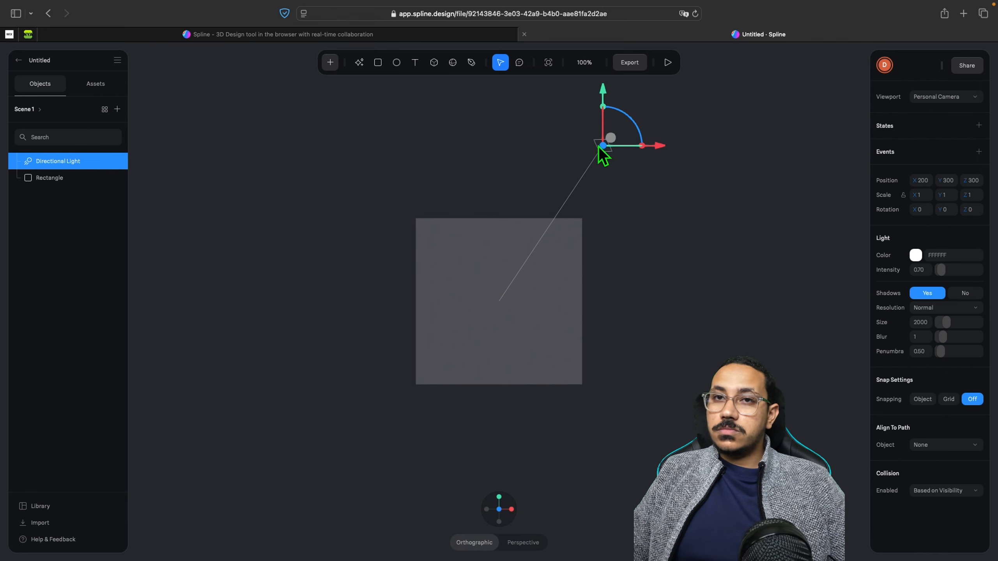
click(460, 324)
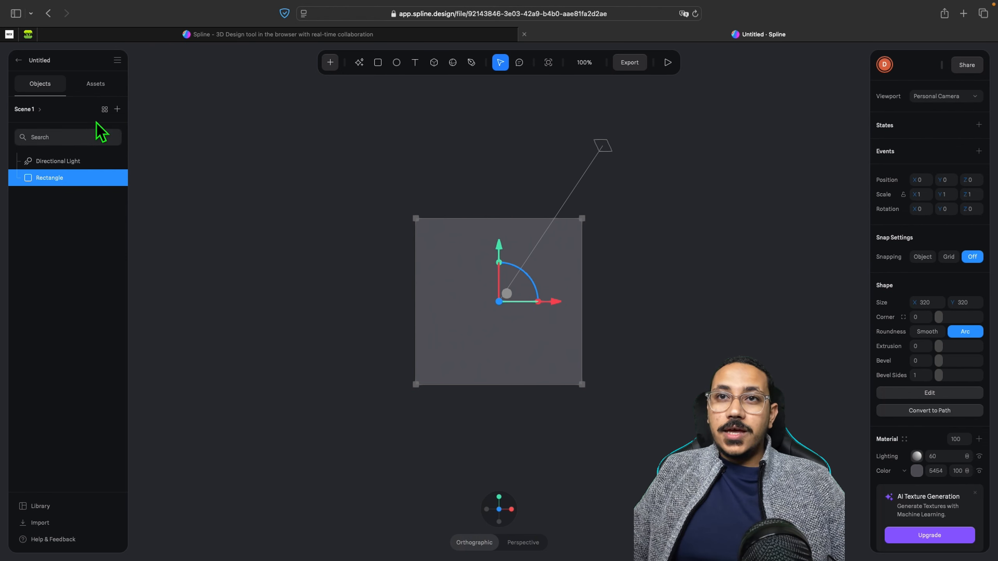
click(101, 91)
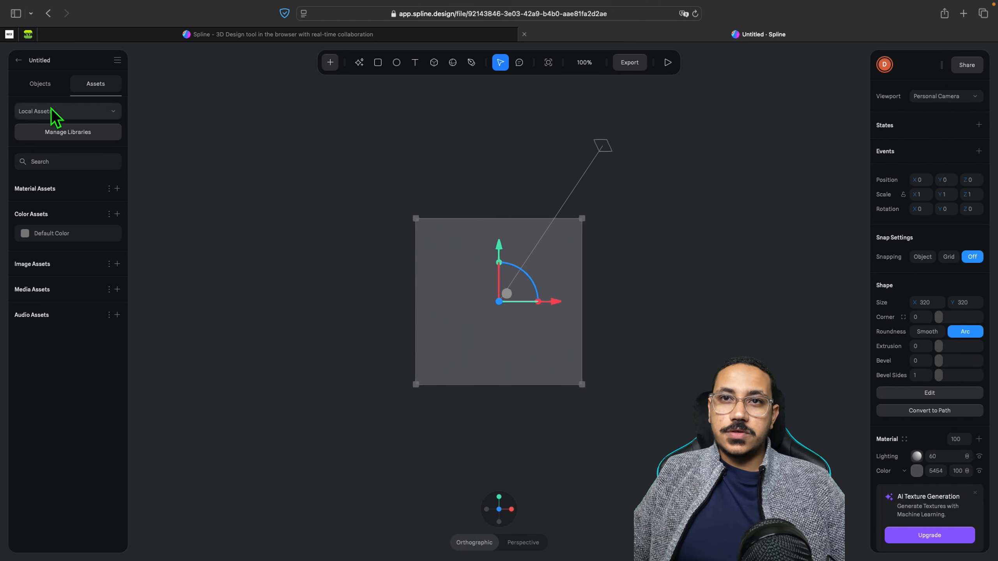
click(43, 89)
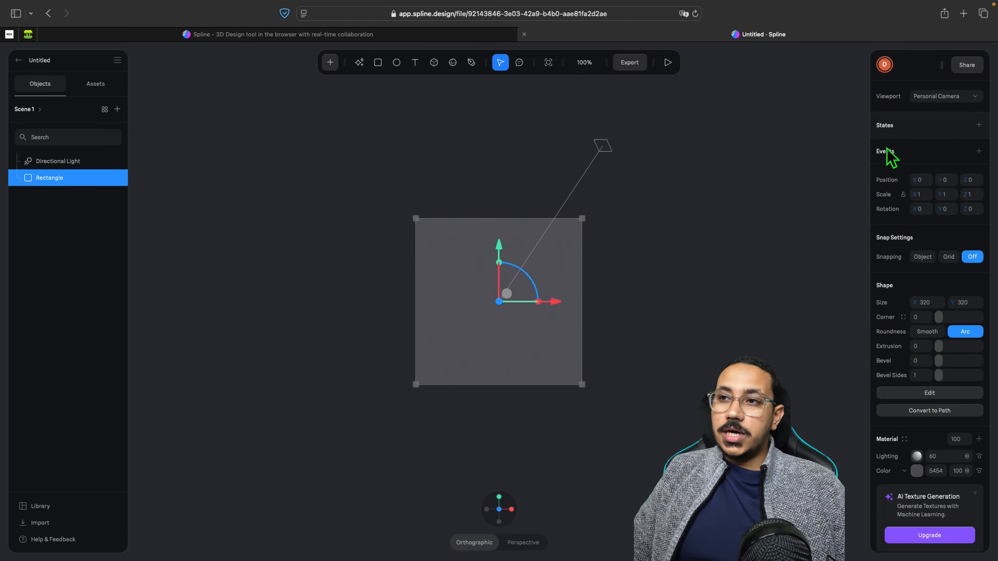
click(240, 248)
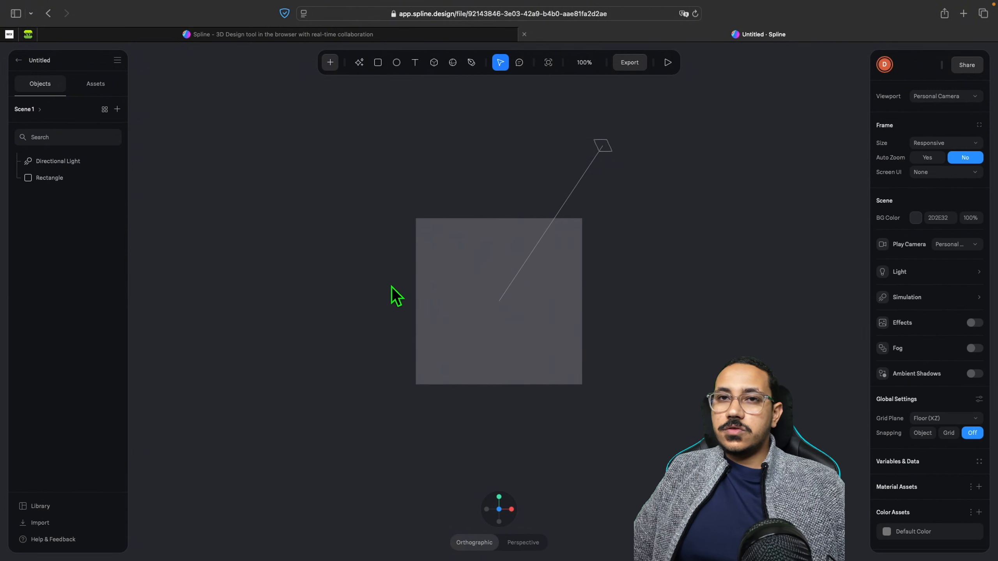
- Hide the rectangle and preview the scene in play mode twice, returning to the editor each time
click(57, 181)
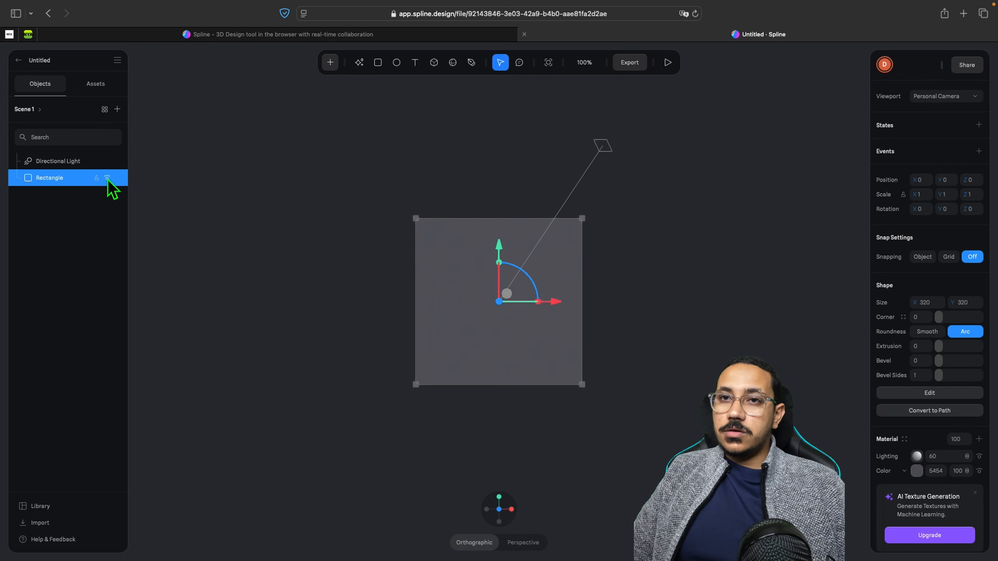
click(107, 178)
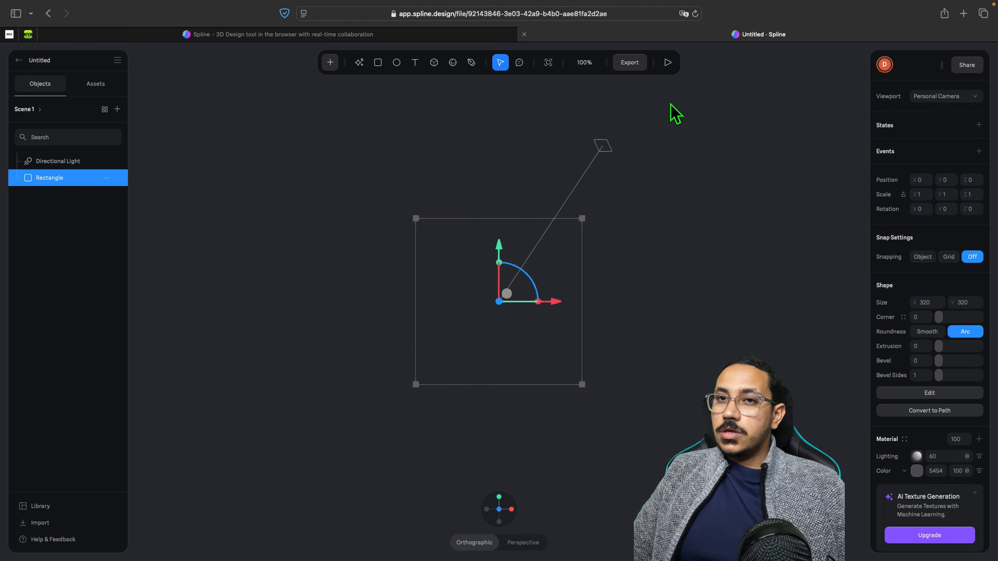
click(671, 67)
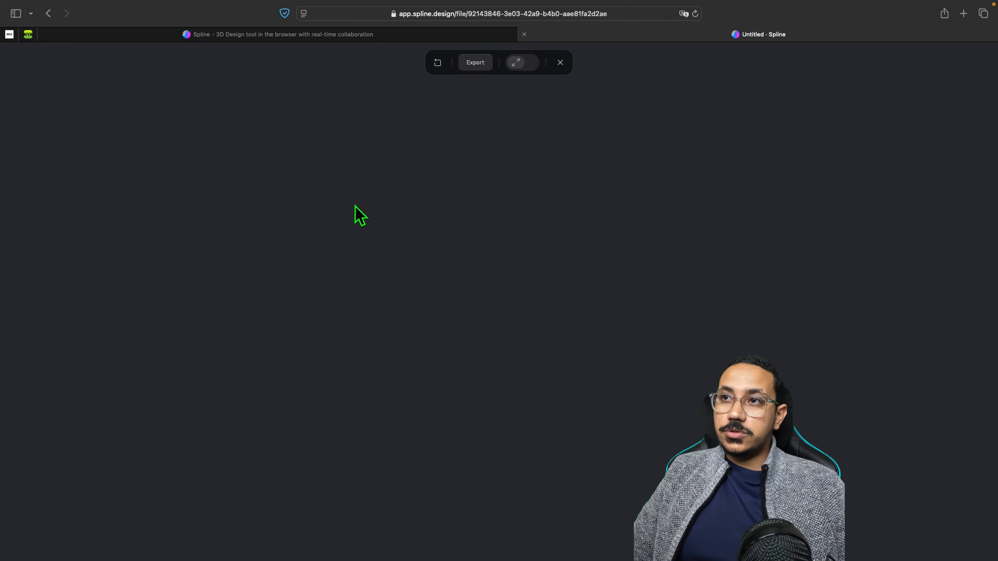
click(560, 63)
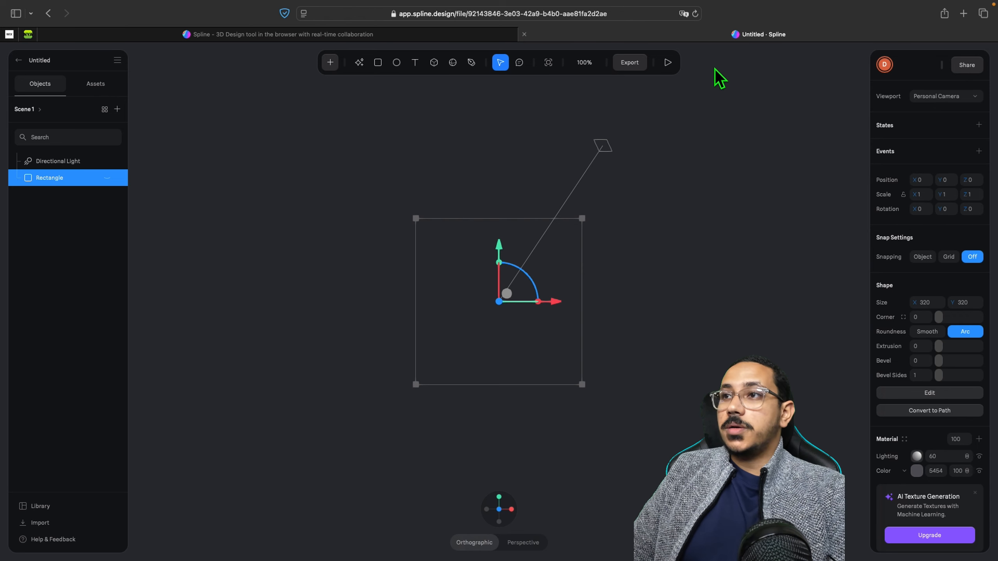
click(669, 64)
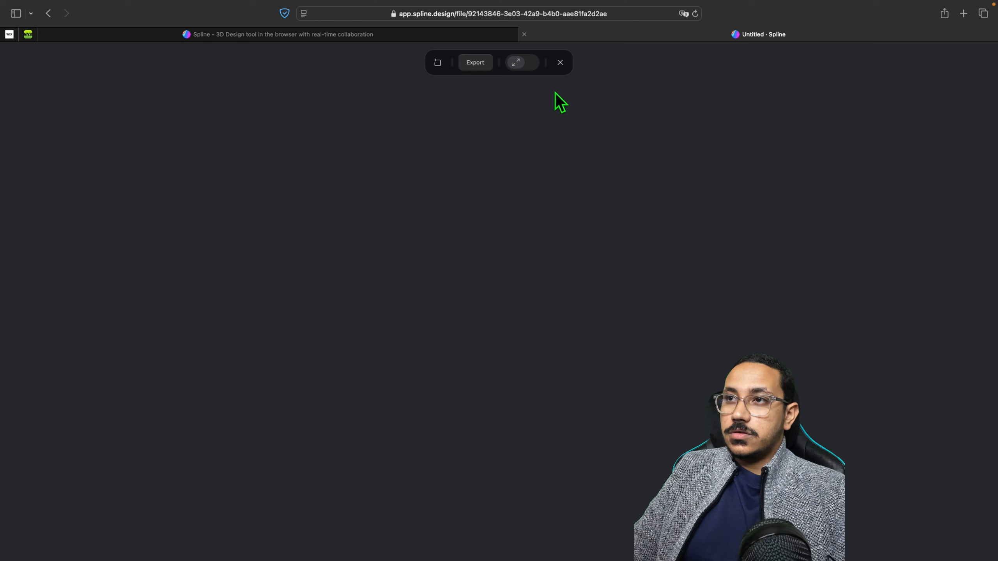
click(560, 62)
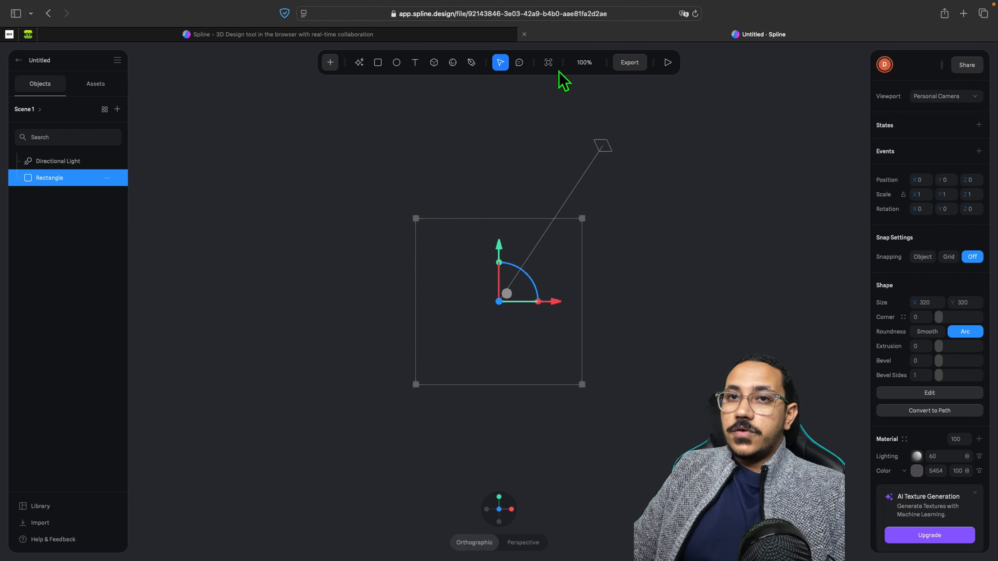
- Show the rectangle again, preview the scene while orbiting around it, and return to the editor
click(108, 178)
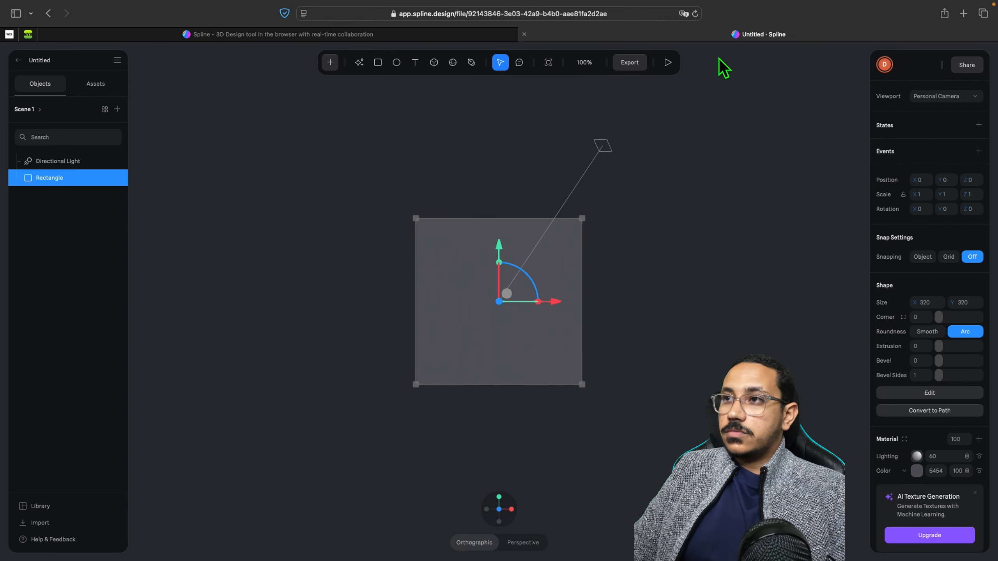
click(667, 64)
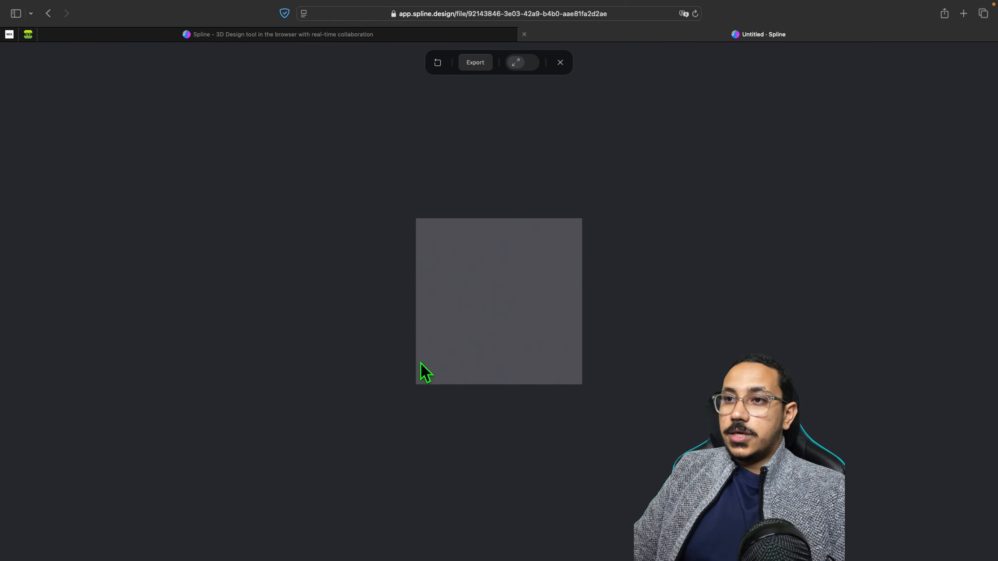
drag(642, 323, 590, 313)
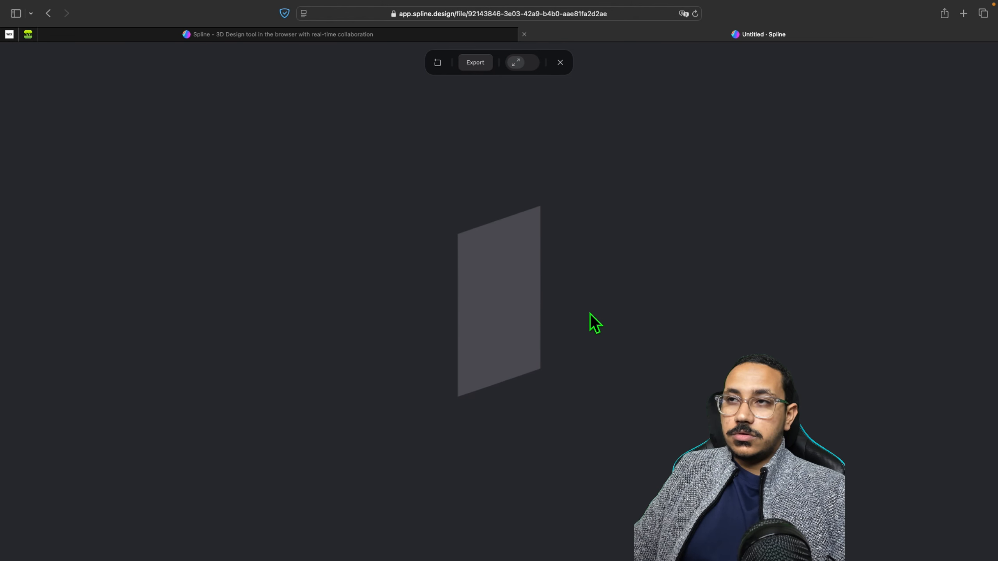
click(566, 65)
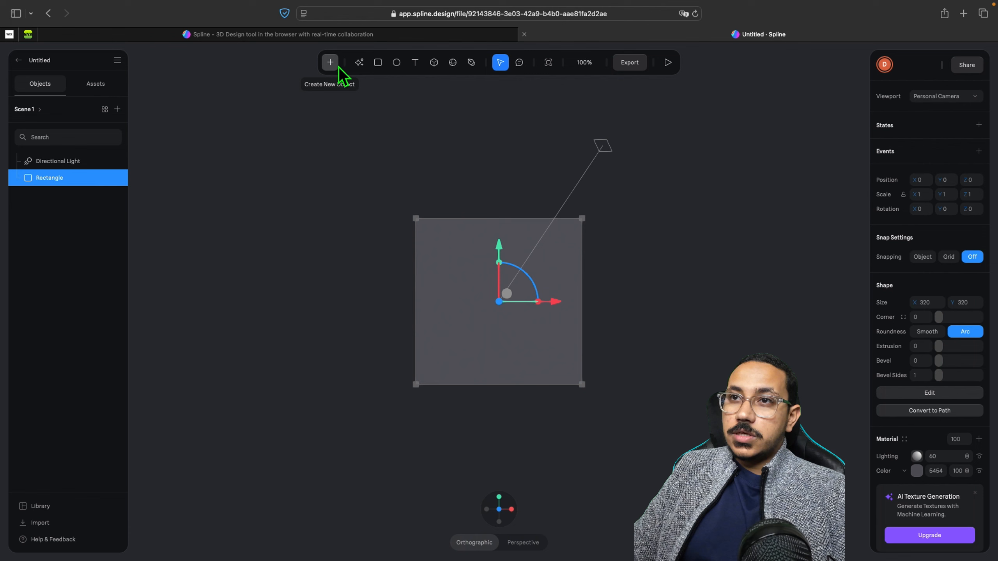
- Draw an ellipse about 189 by 215 to the upper left of the rectangle
click(397, 62)
drag(301, 174, 408, 295)
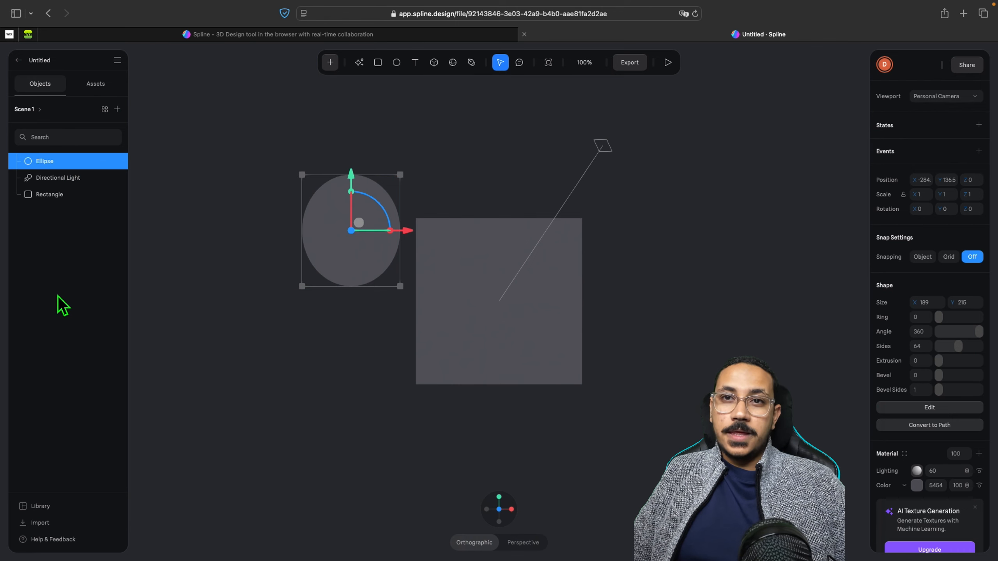
- Search the object list for "rect" and clear the search
click(71, 137)
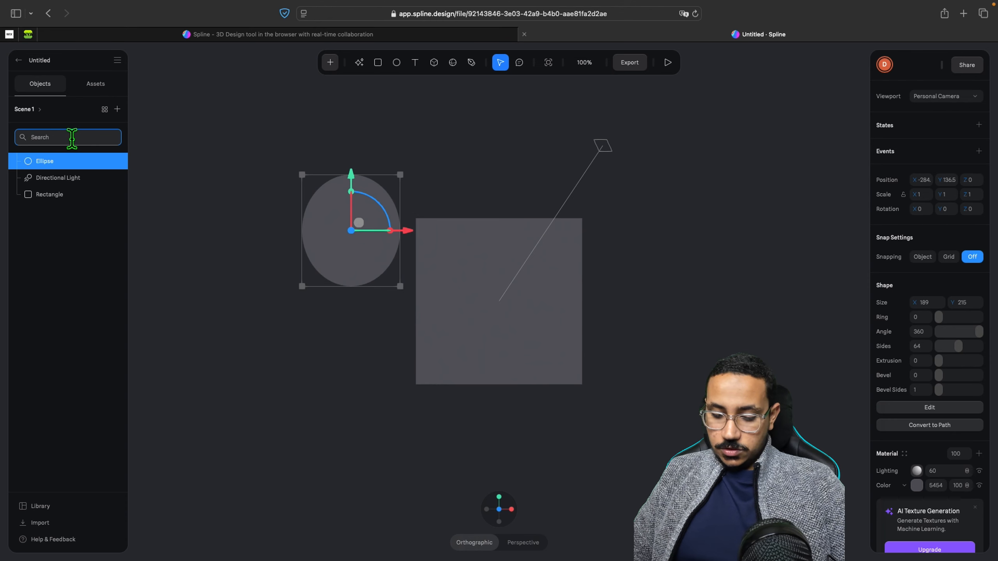
text(rect)
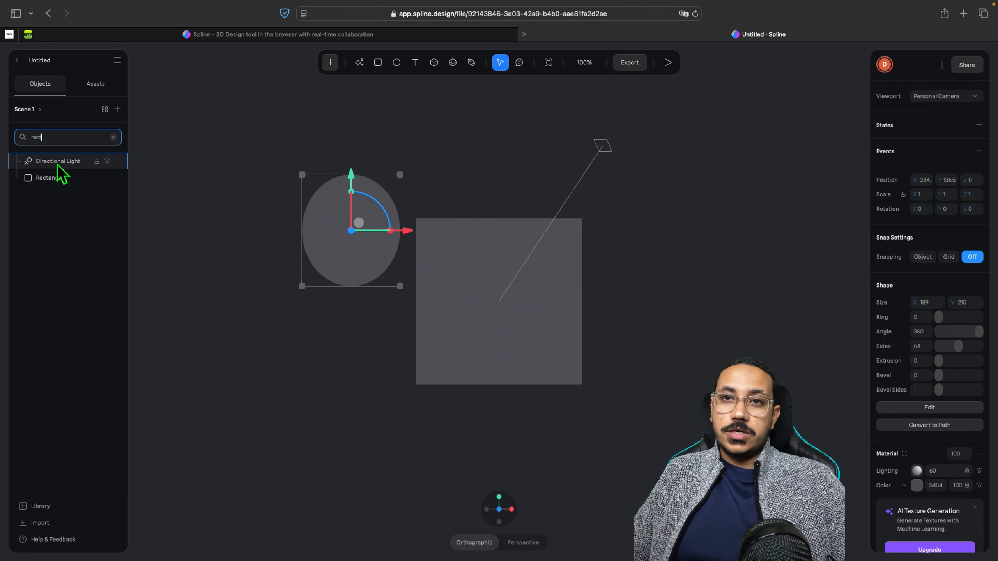
click(48, 179)
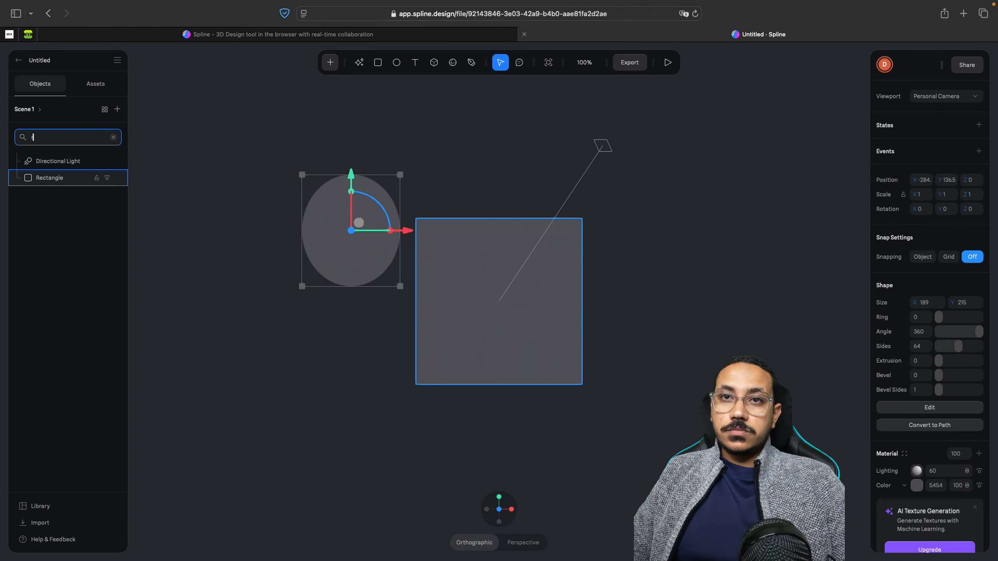
key(BackSpace)
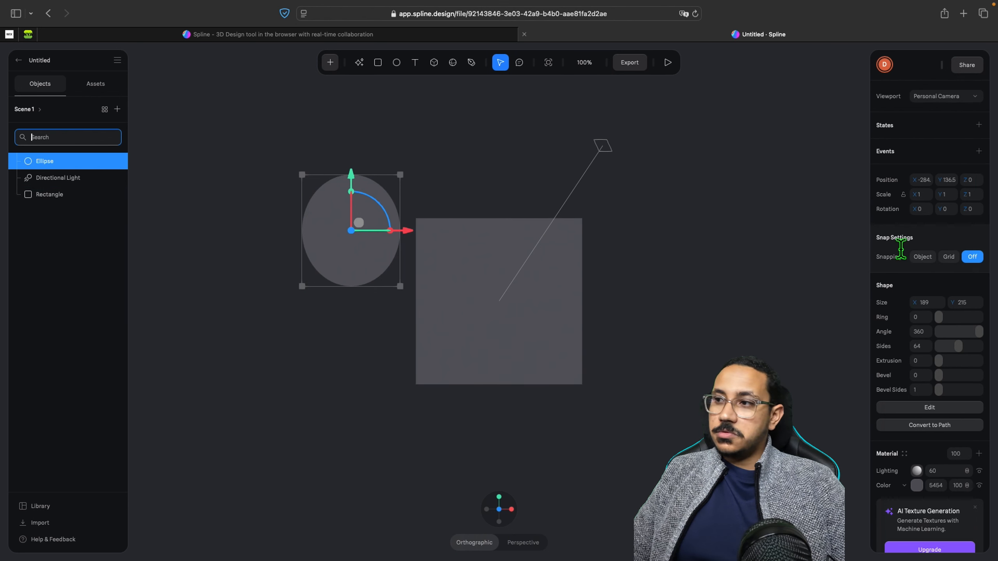
- Draw a cube about 120 wide, 109 high and 120 deep above the rectangle, and deselect it
click(452, 65)
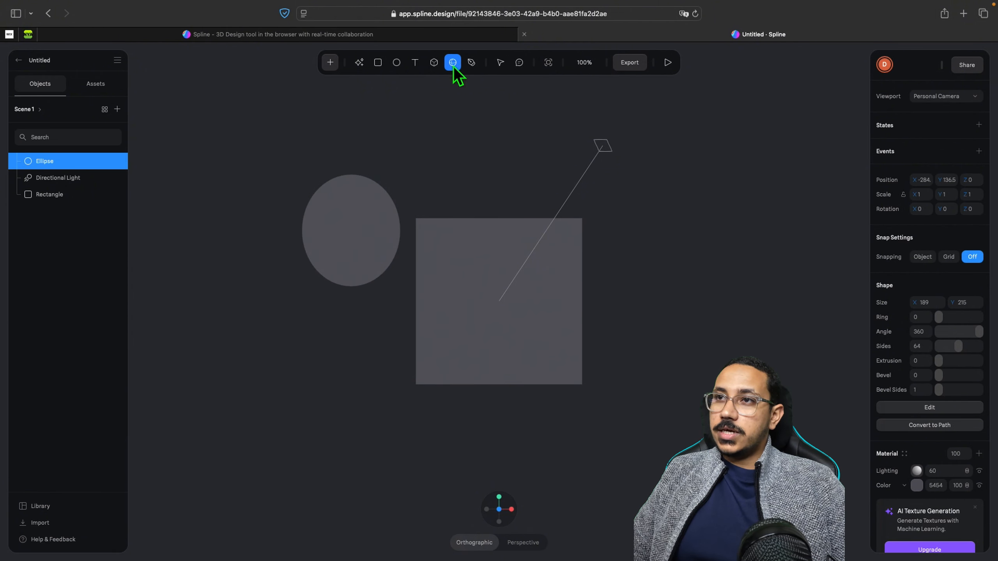
click(434, 62)
drag(443, 144, 509, 201)
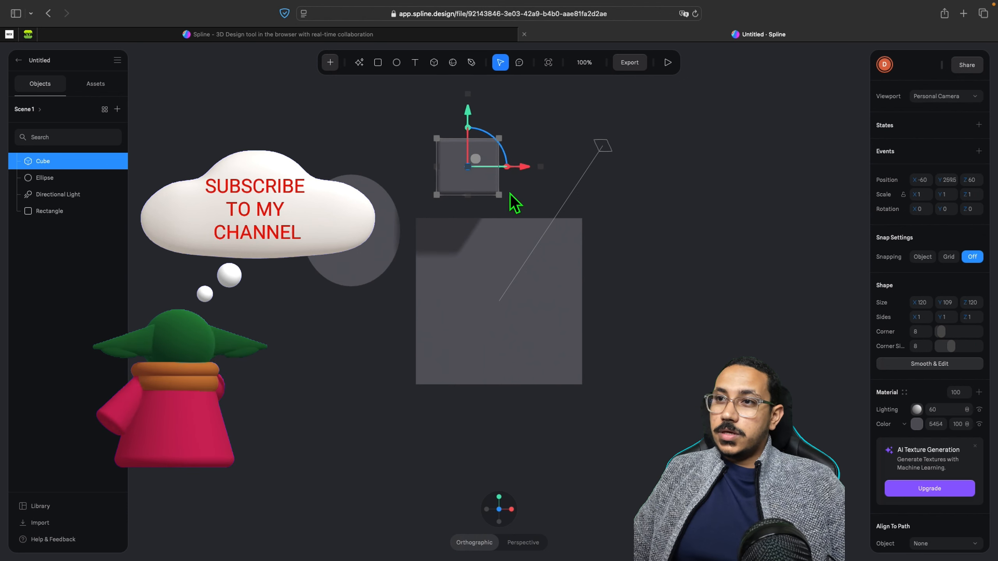
click(518, 190)
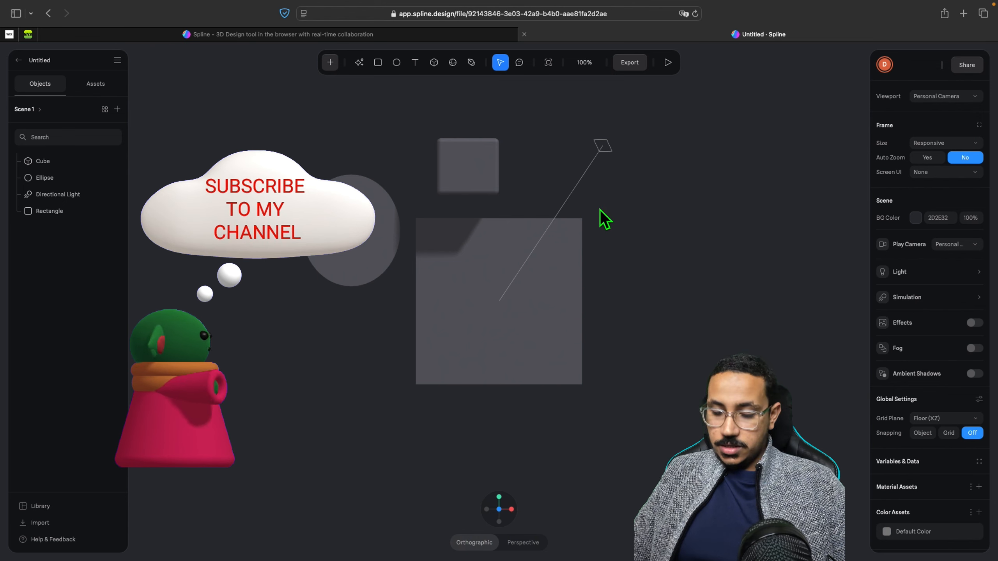
- View the cube from an angle, inspect its properties with it selected, and reset the camera to the front view
right_drag(658, 211, 619, 218)
click(438, 156)
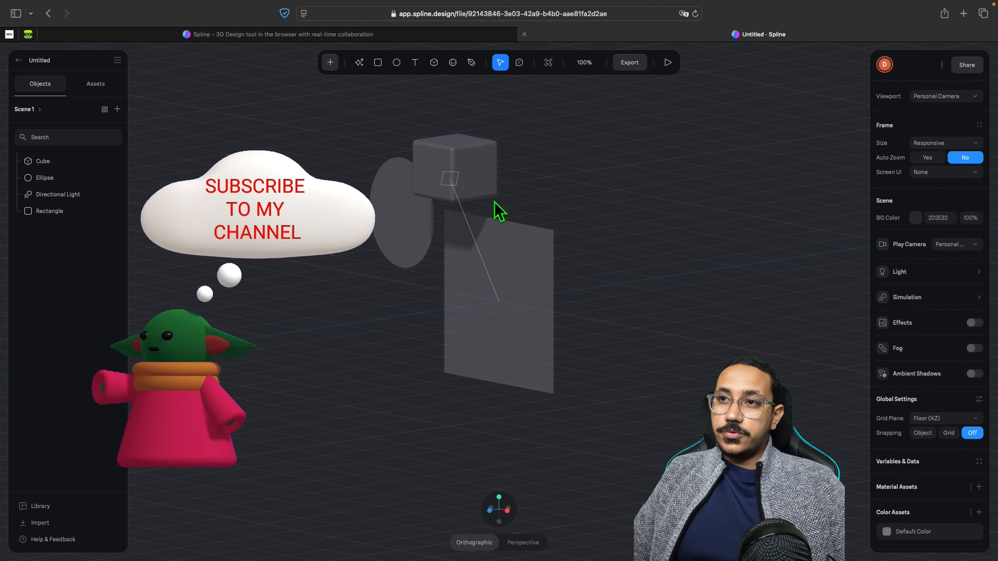
click(480, 153)
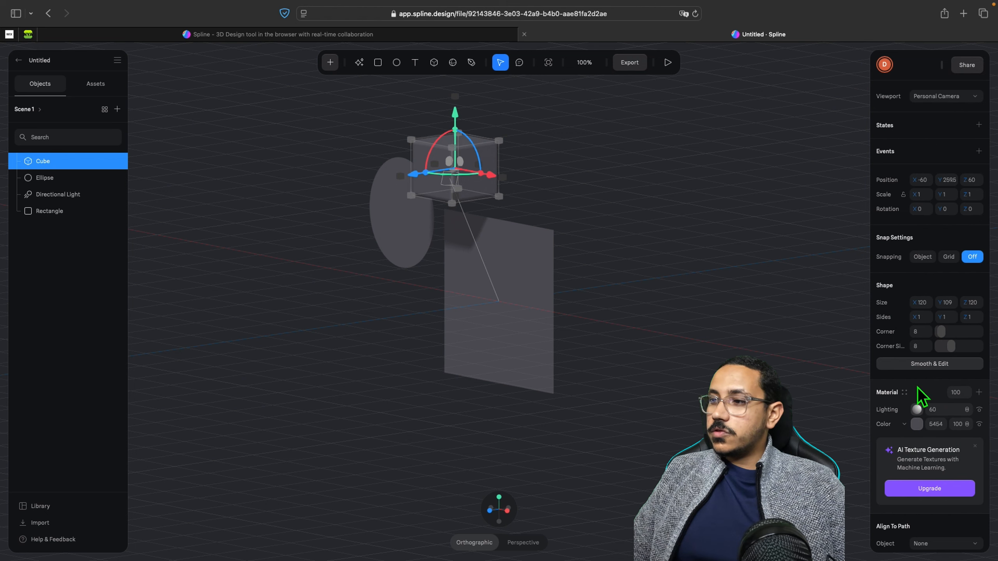
scroll(917, 387, down, 1)
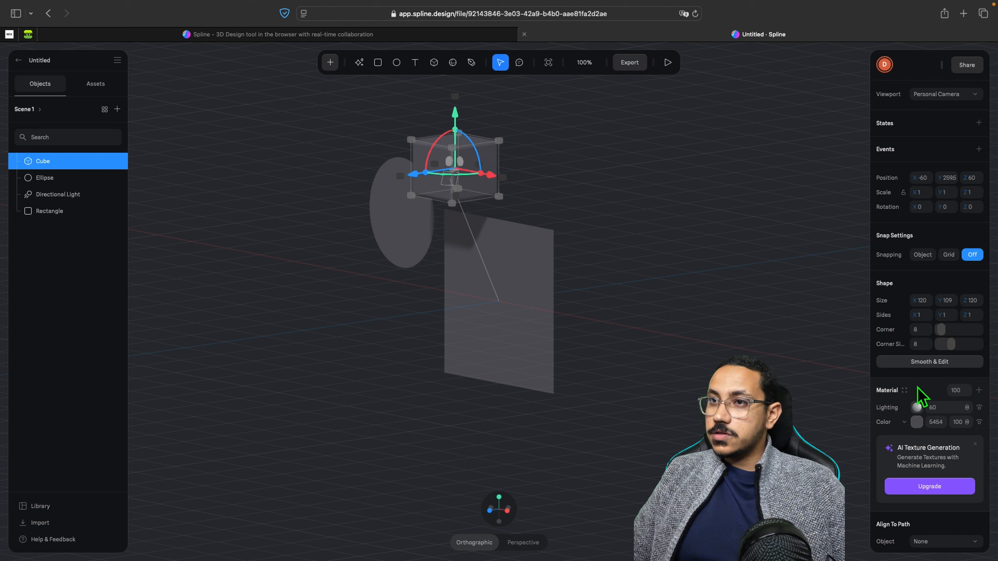
right_click(735, 297)
click(746, 311)
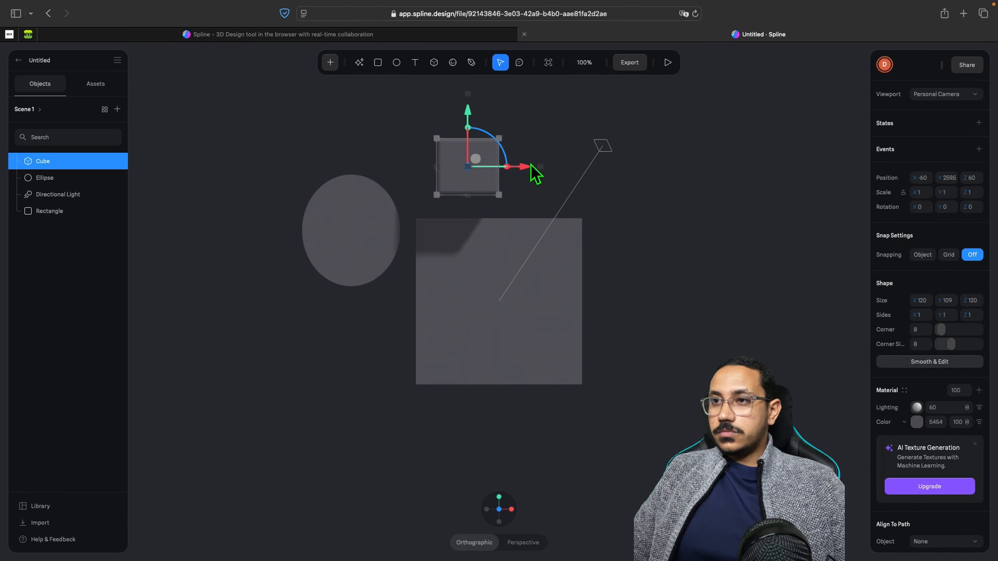
- Try moving the cube along the X and Y axes, and set its X and Y positions to 0
drag(531, 167, 743, 165)
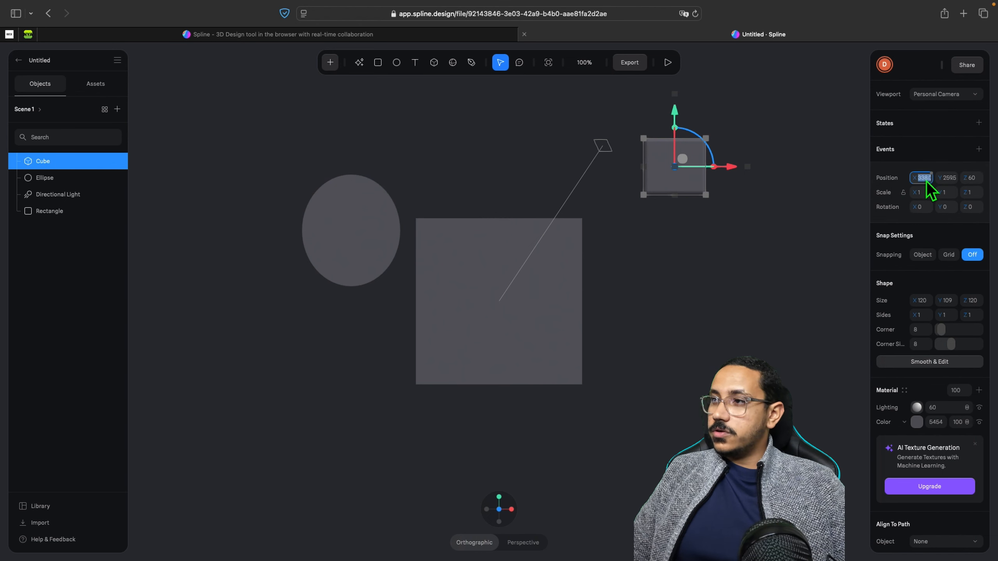
text(0)
key(Return)
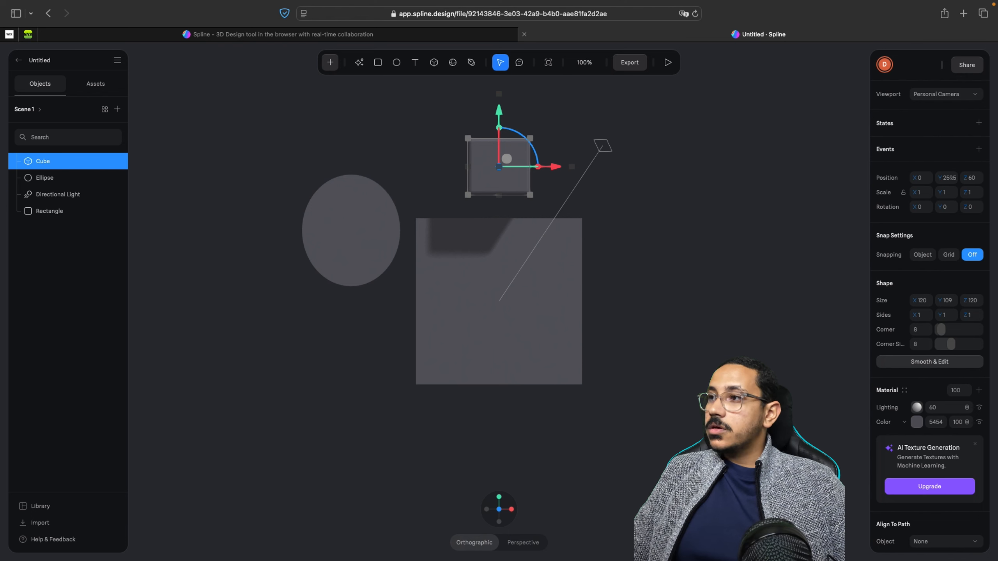
drag(499, 120, 486, 89)
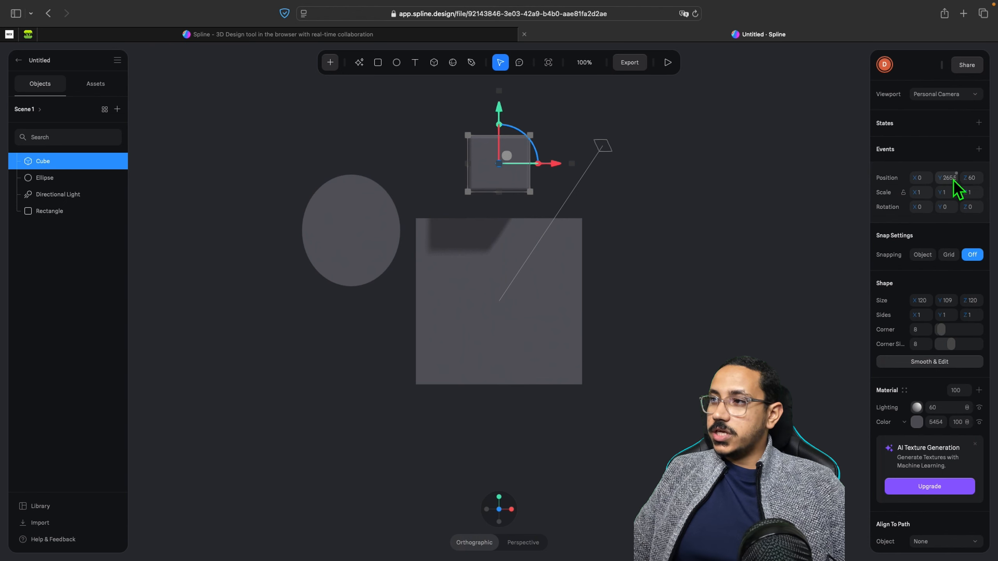
text(0)
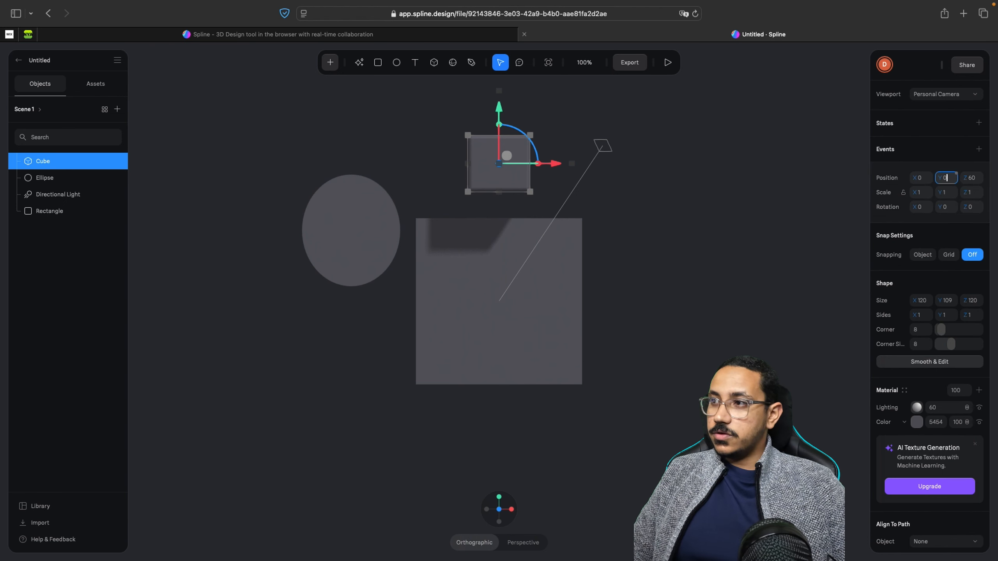
key(Return)
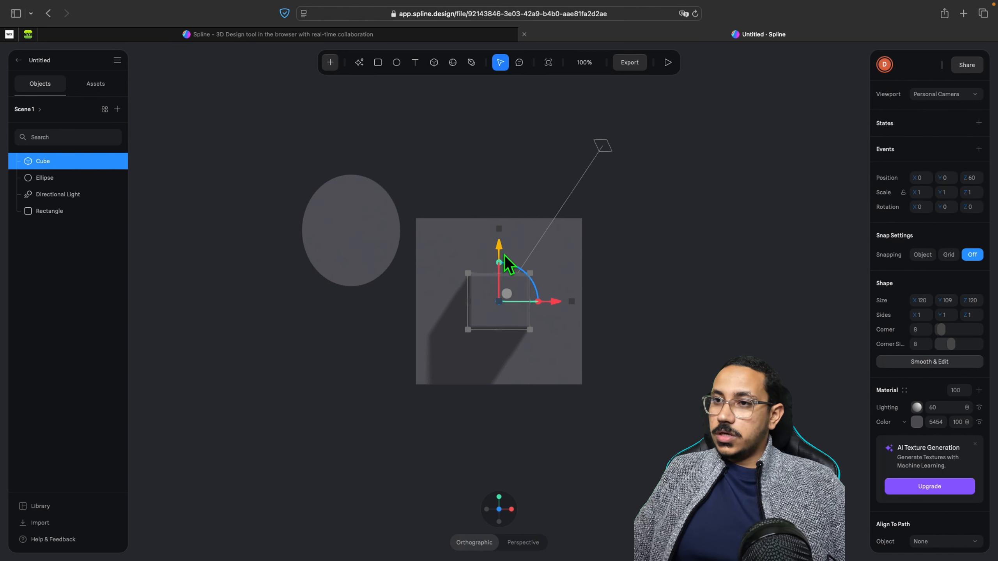
- Lower the cube along the Y axis to about -14 and compare its position values with the rectangle's
mouse_move(502, 243)
mouse_down()
mouse_move(500, 173)
mouse_move(496, 252)
mouse_up()
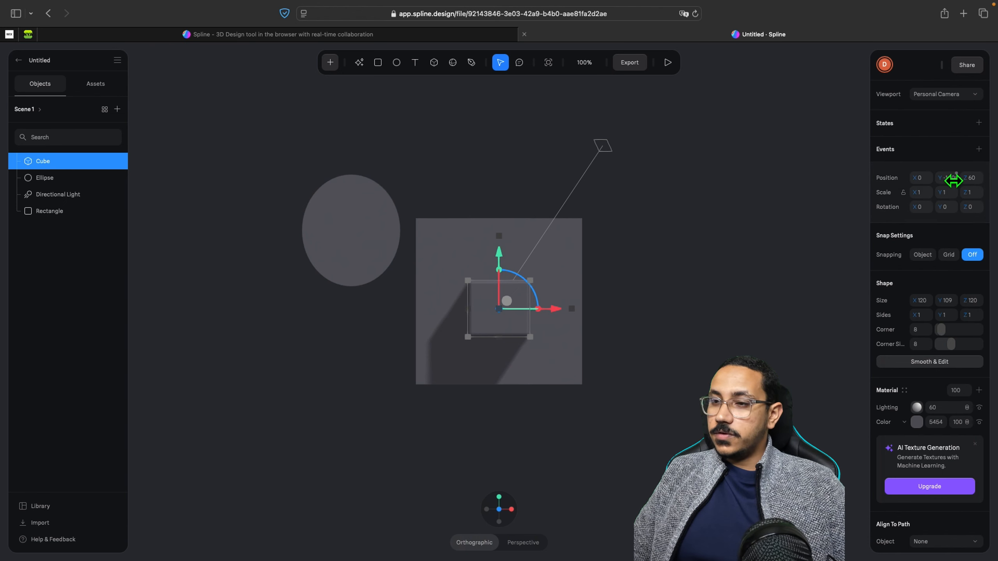
click(442, 380)
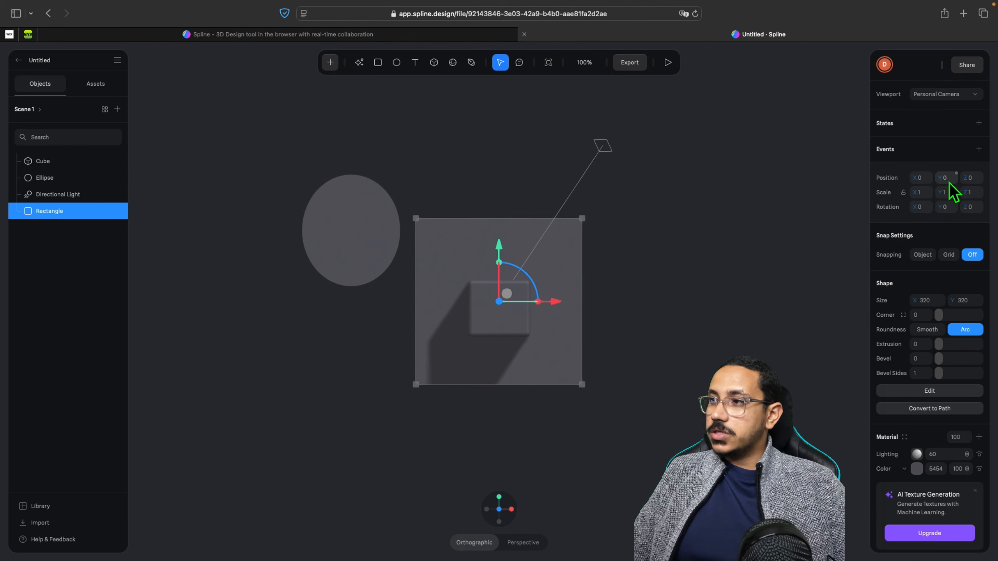
click(492, 317)
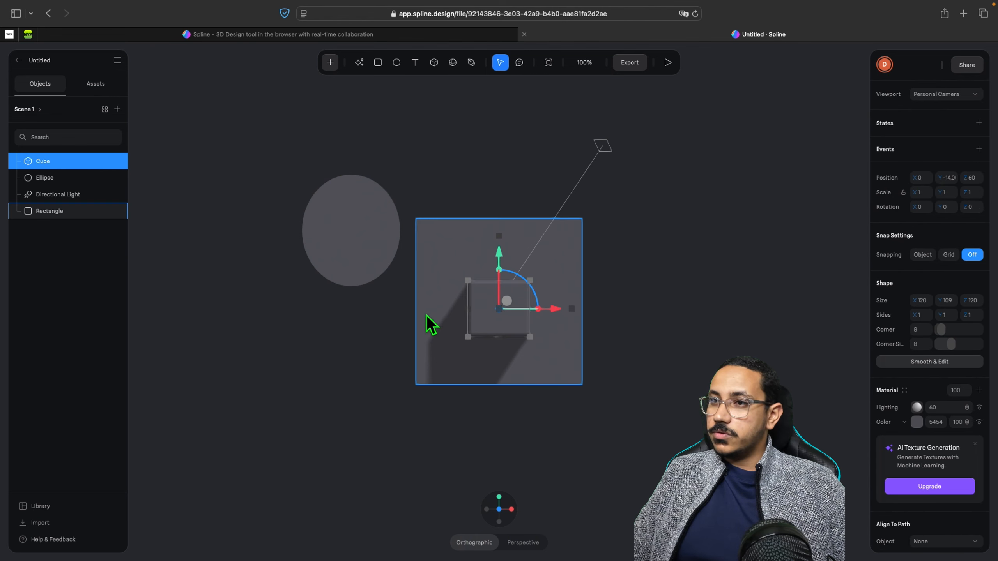
- Set the cube's Y position to 50, followed by 200
click(947, 179)
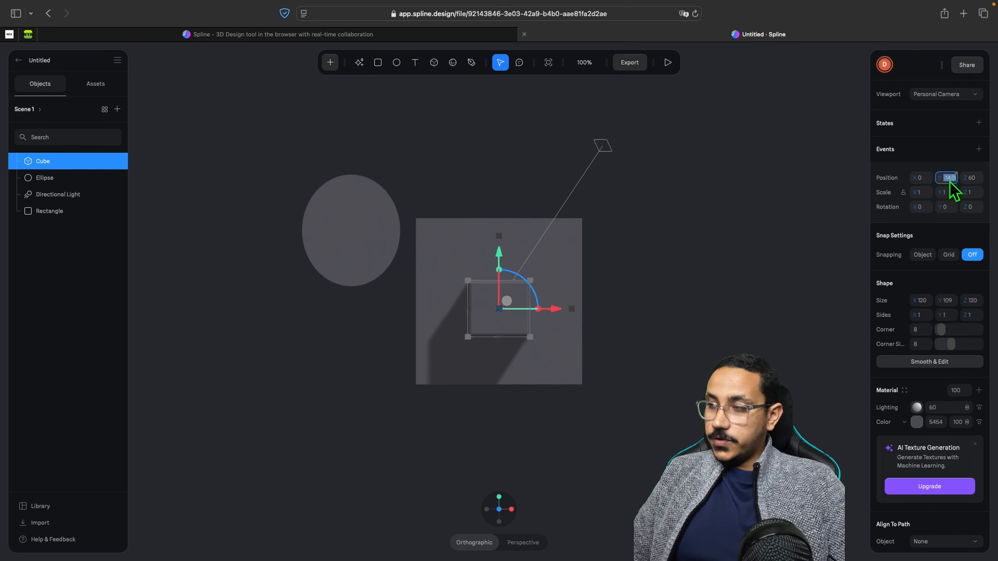
text(50)
key(Return)
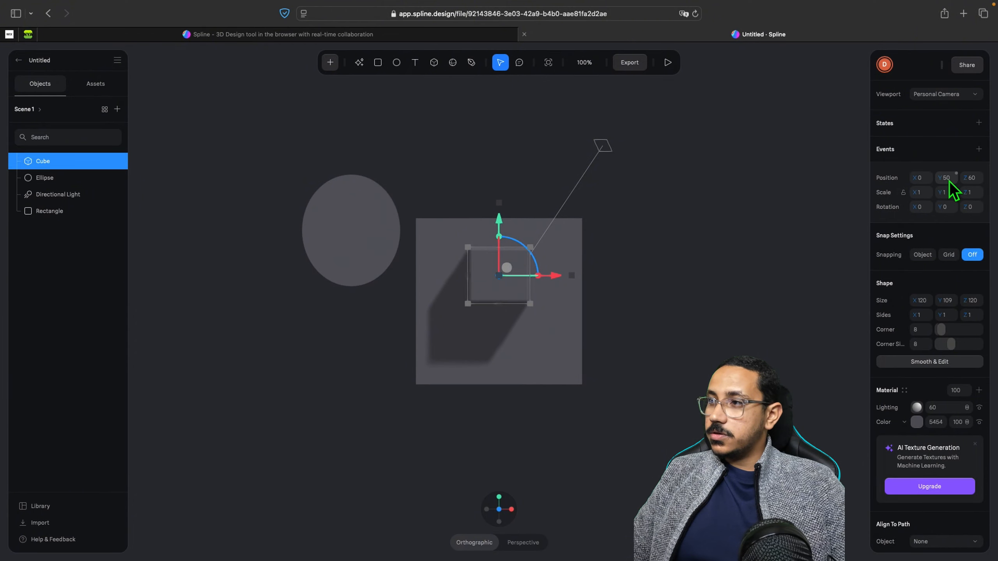
key(Return)
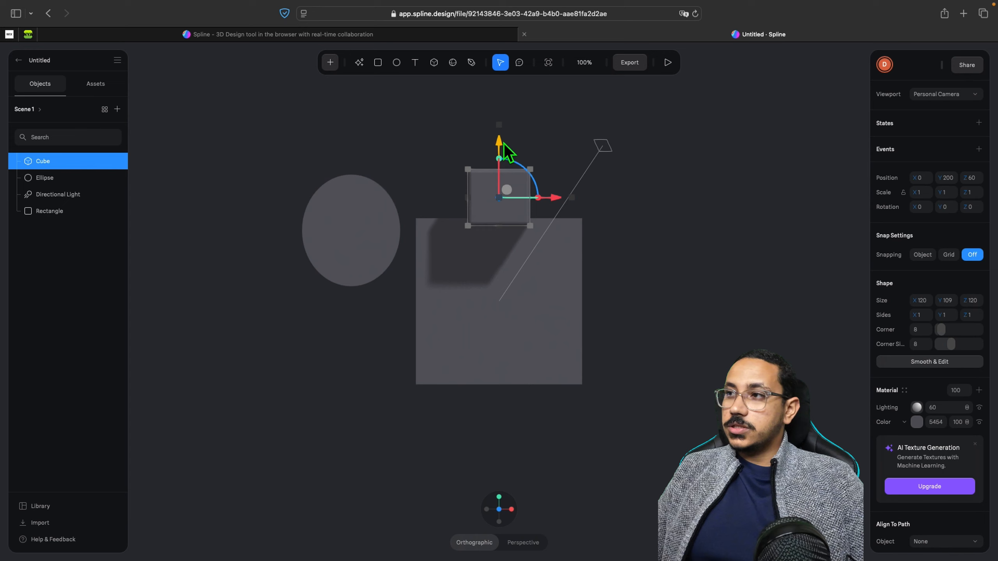
- Raise the cube along the Y axis to about 230 and set its Z position to 0
drag(503, 144, 553, 131)
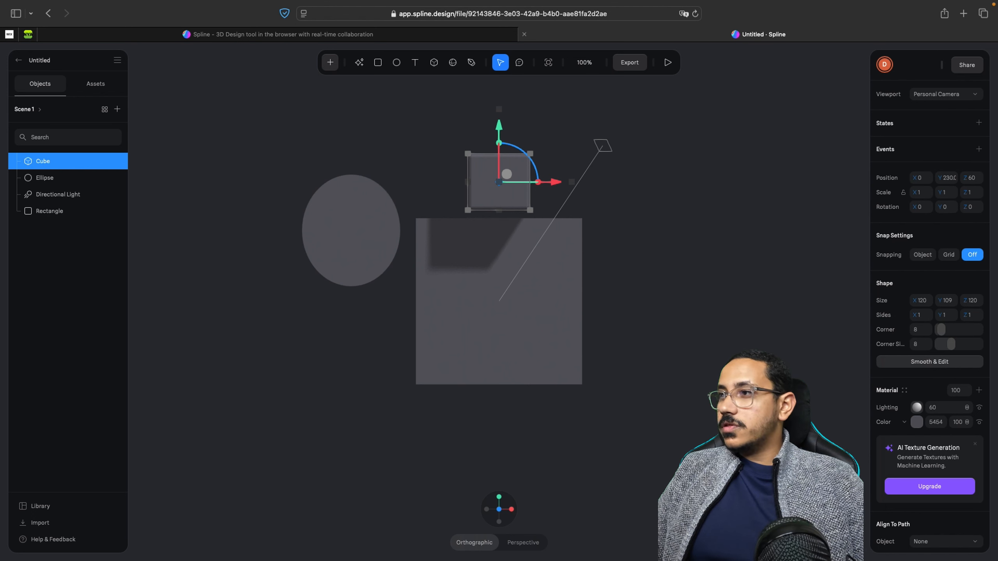
drag(978, 177, 960, 202)
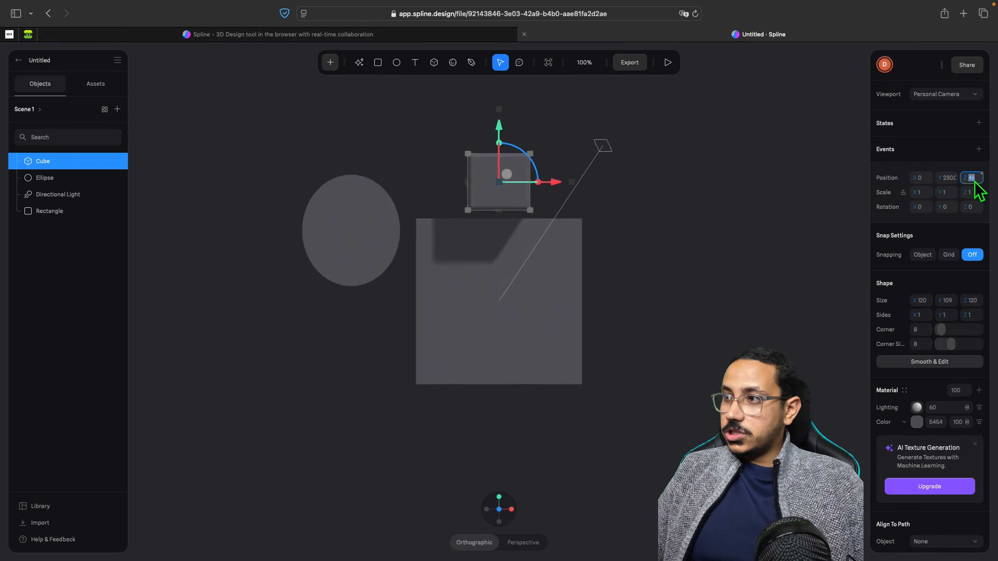
text(0)
click(782, 217)
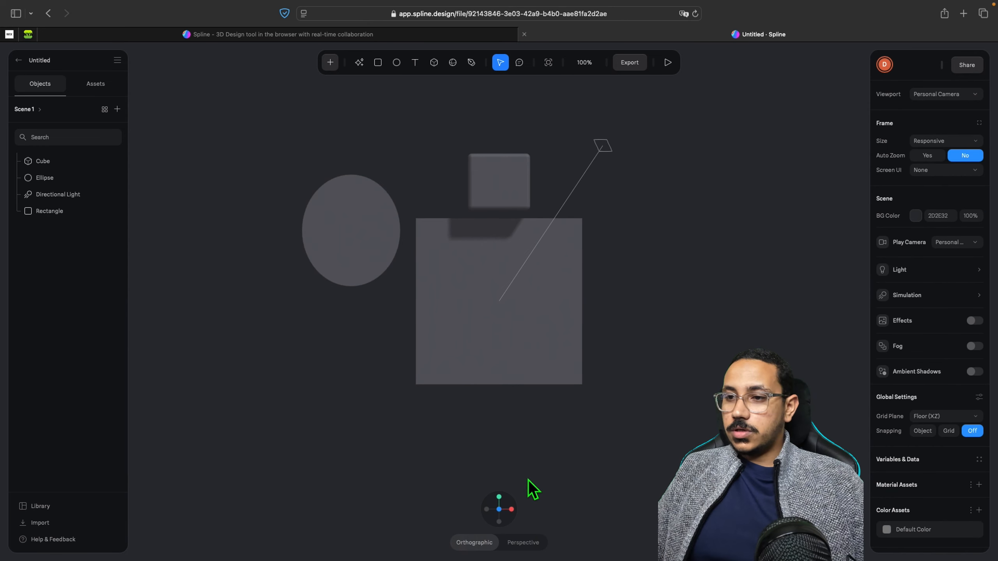
- Try moving the cube along the Z axis to -38, viewed from an angle, and set its Z position back to 0
click(511, 511)
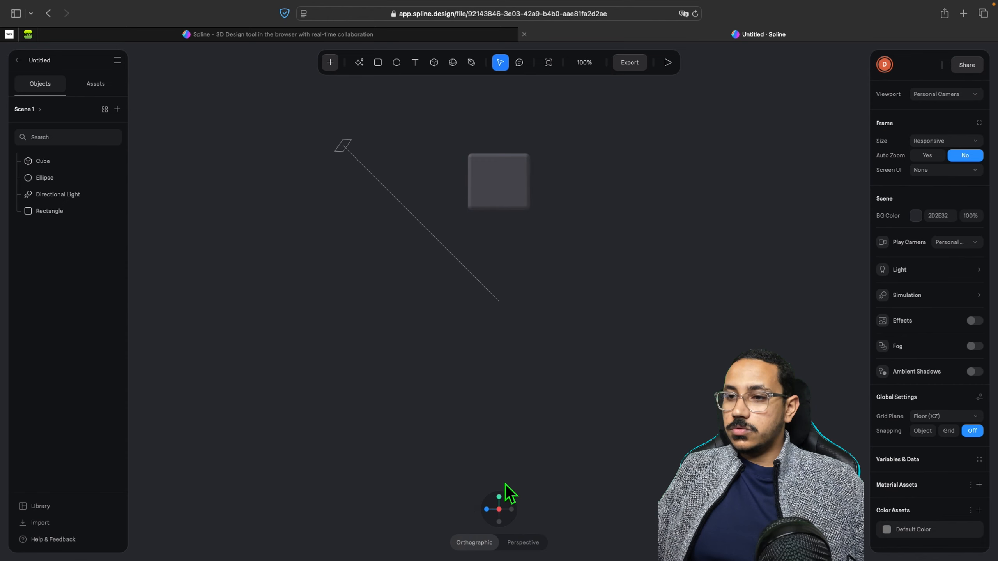
click(489, 510)
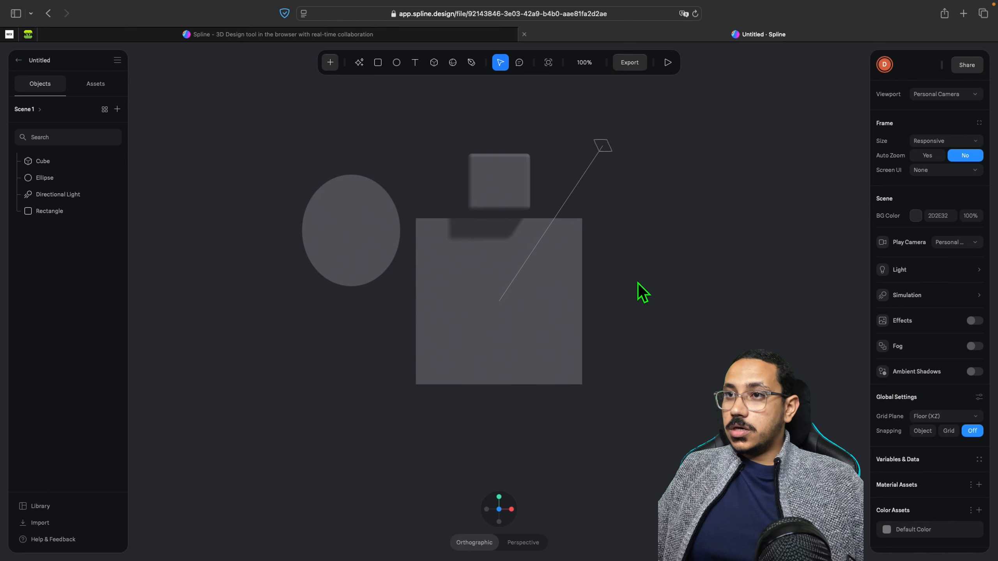
right_drag(638, 282, 575, 294)
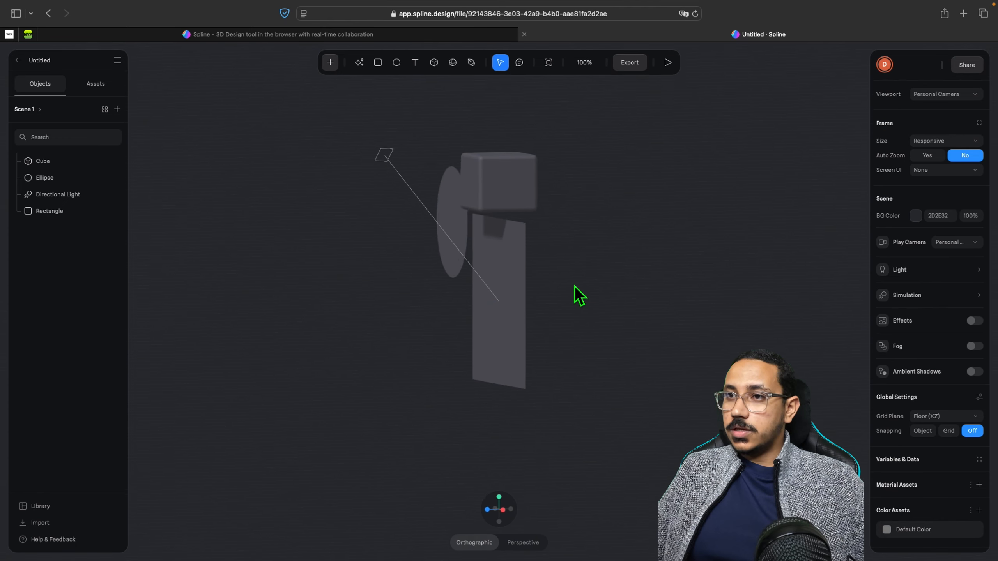
click(491, 174)
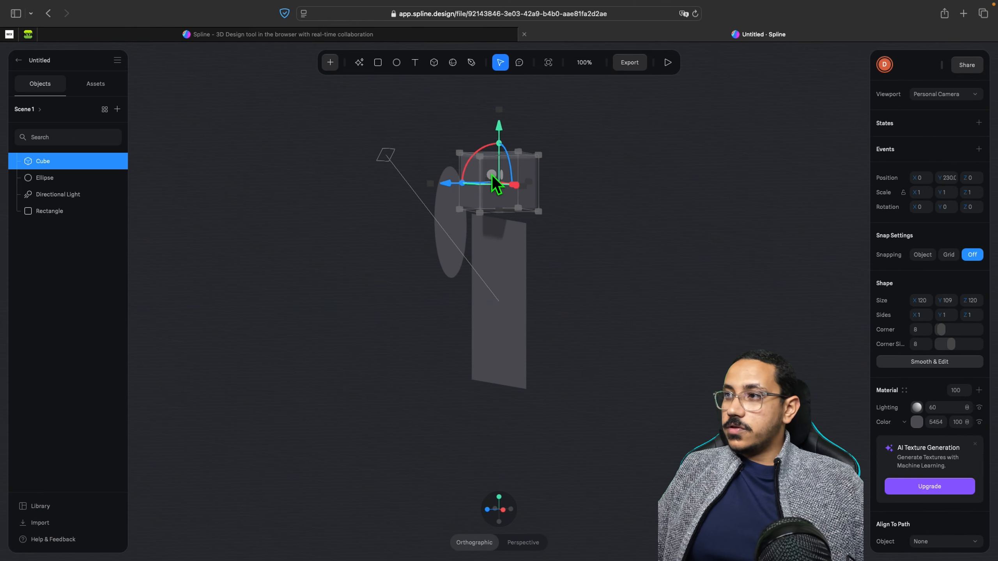
drag(976, 184, 948, 202)
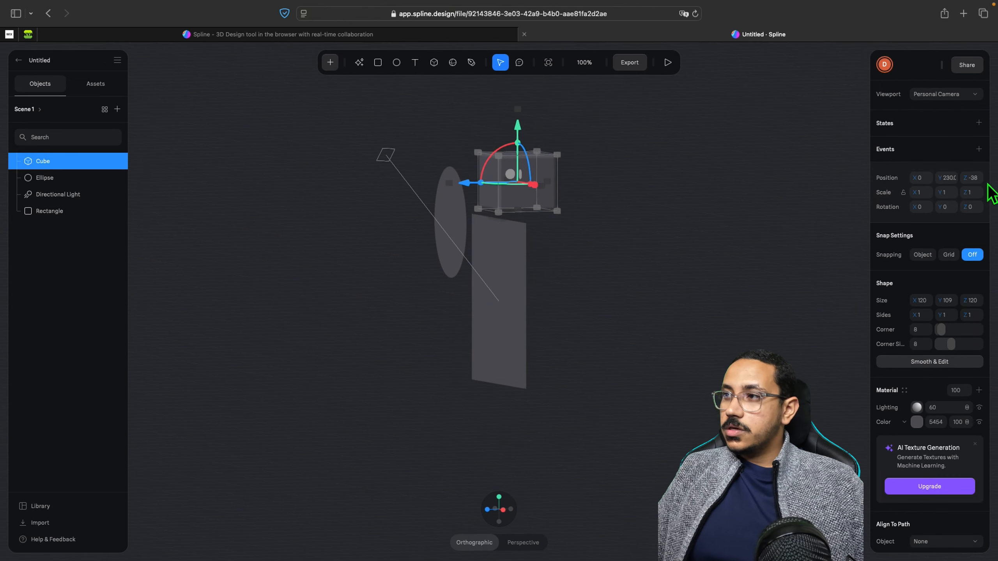
click(976, 182)
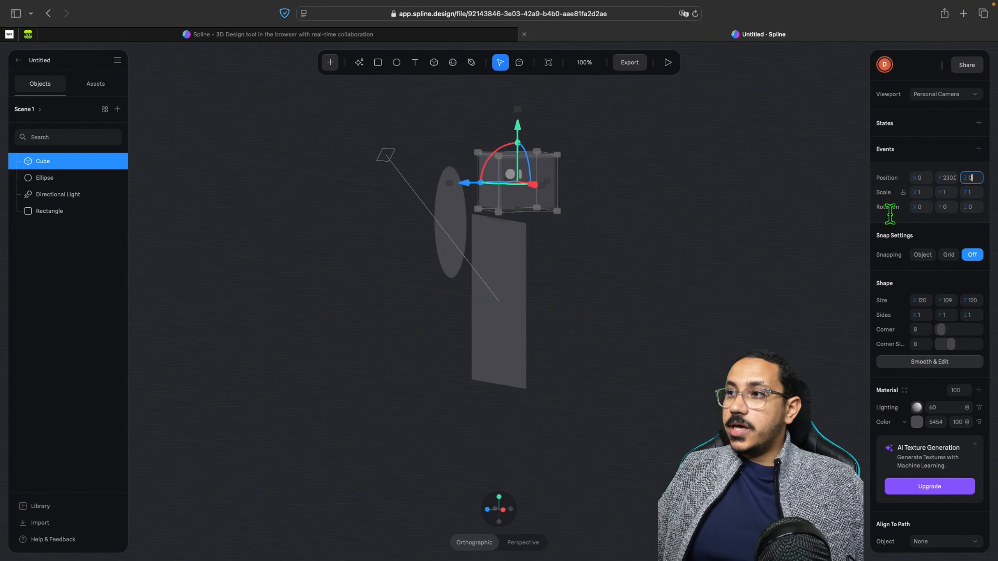
click(563, 236)
click(518, 199)
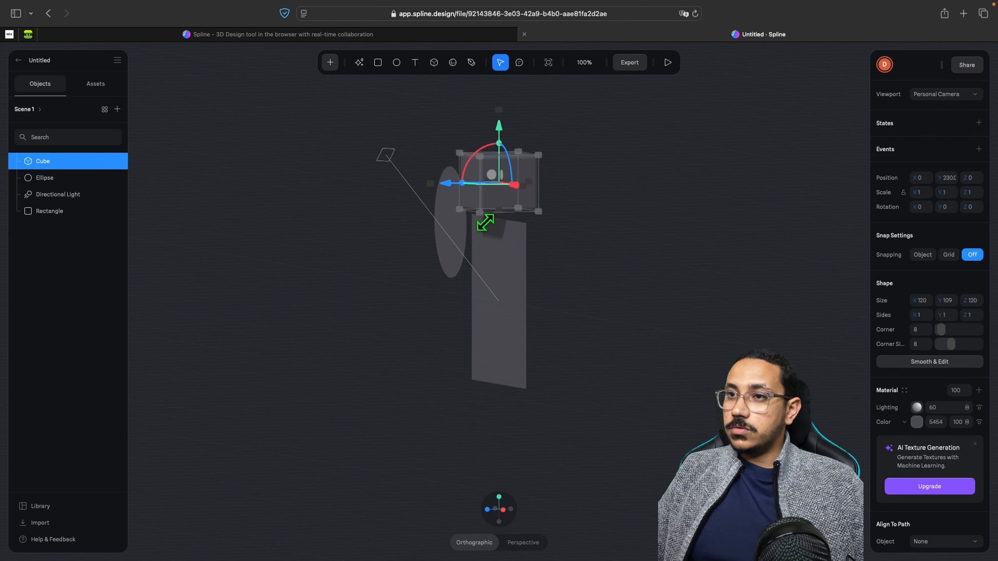
- Stretch the cube freely by its corner handle, and set its X, Y and Z size to 50
drag(485, 222, 244, 368)
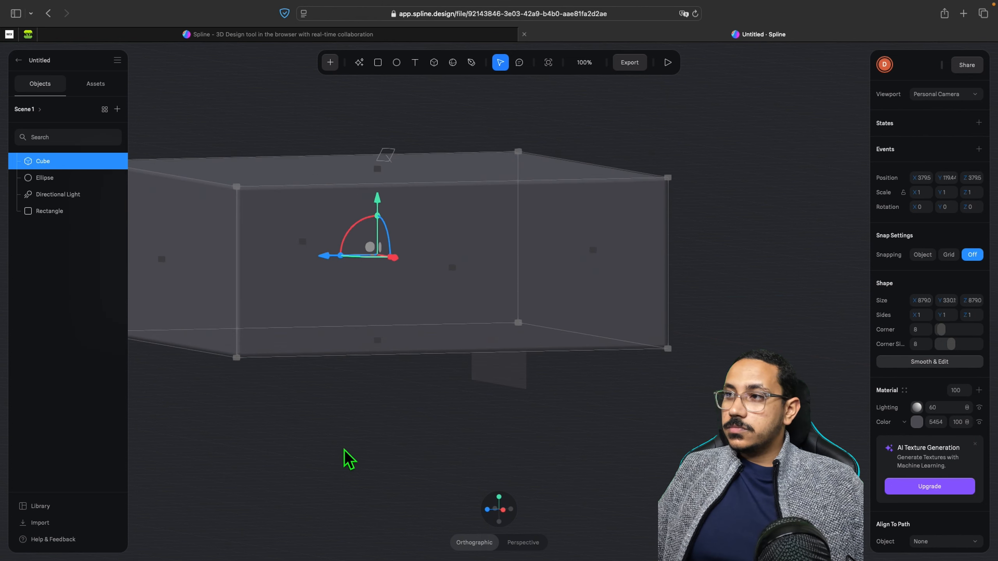
drag(246, 365, 467, 441)
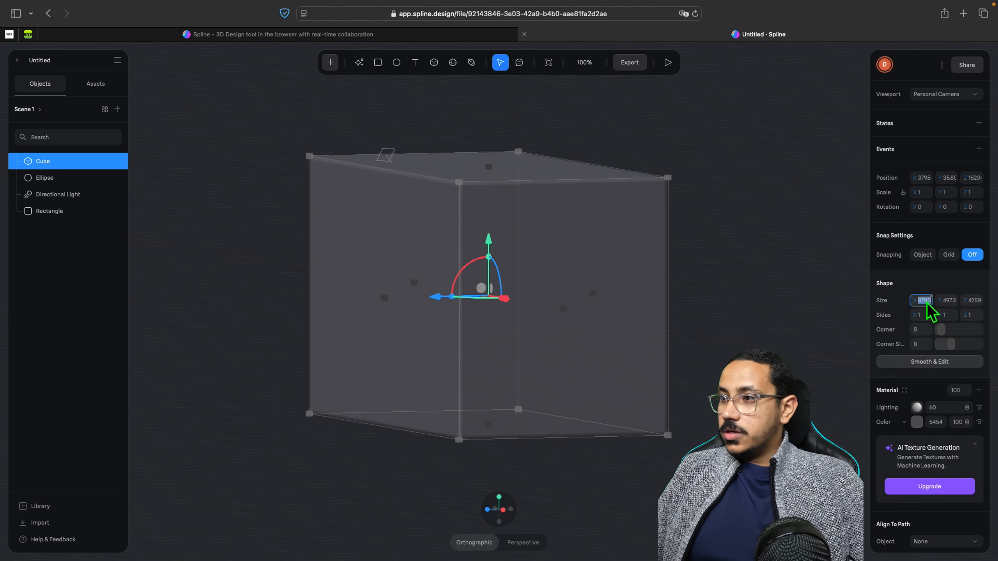
text(50)
click(950, 305)
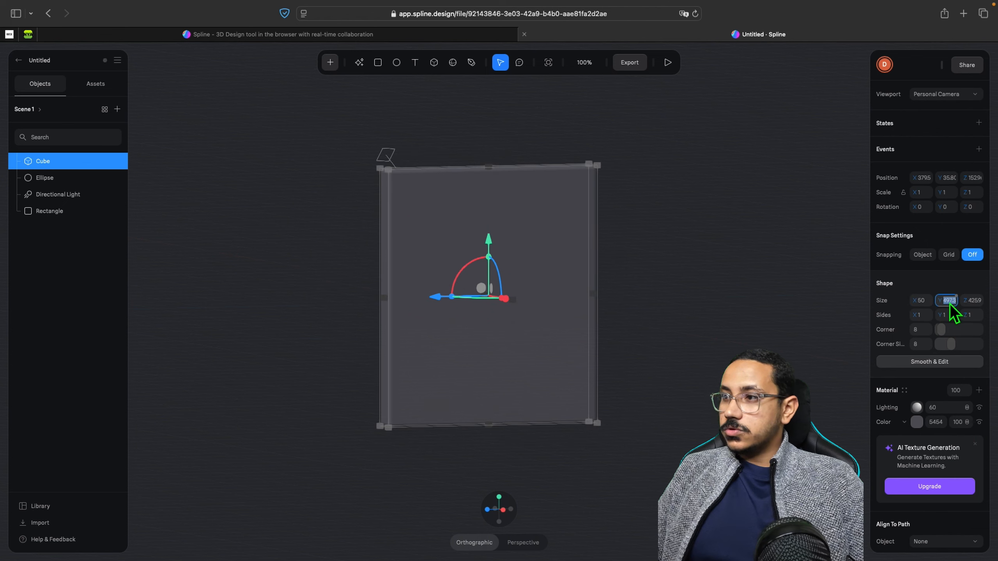
text(50)
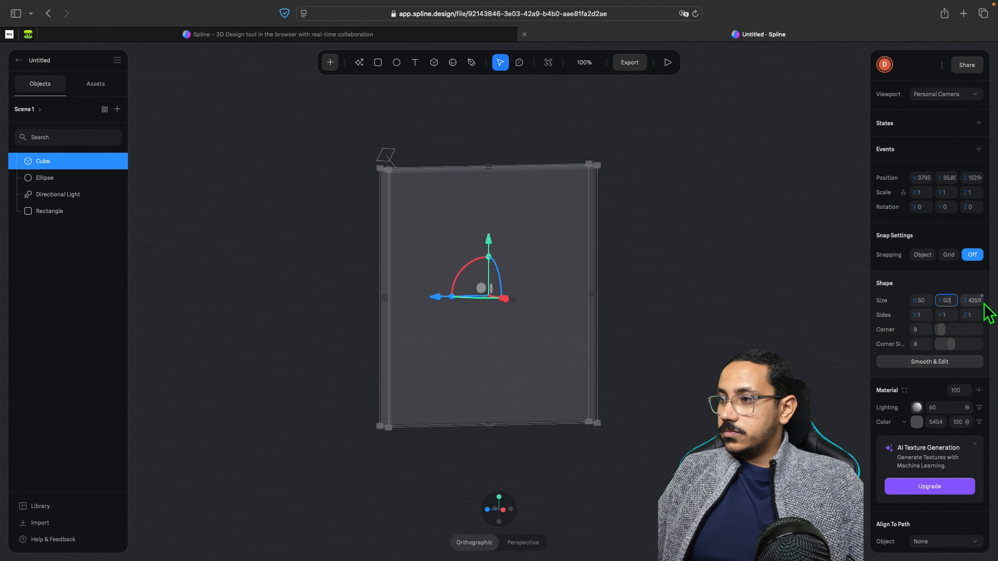
click(977, 301)
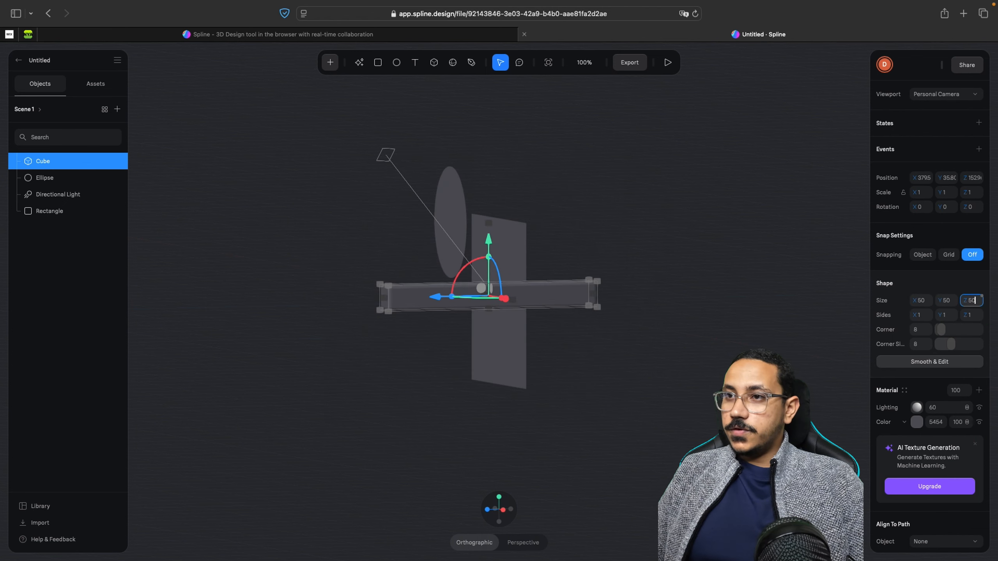
key(Return)
click(572, 361)
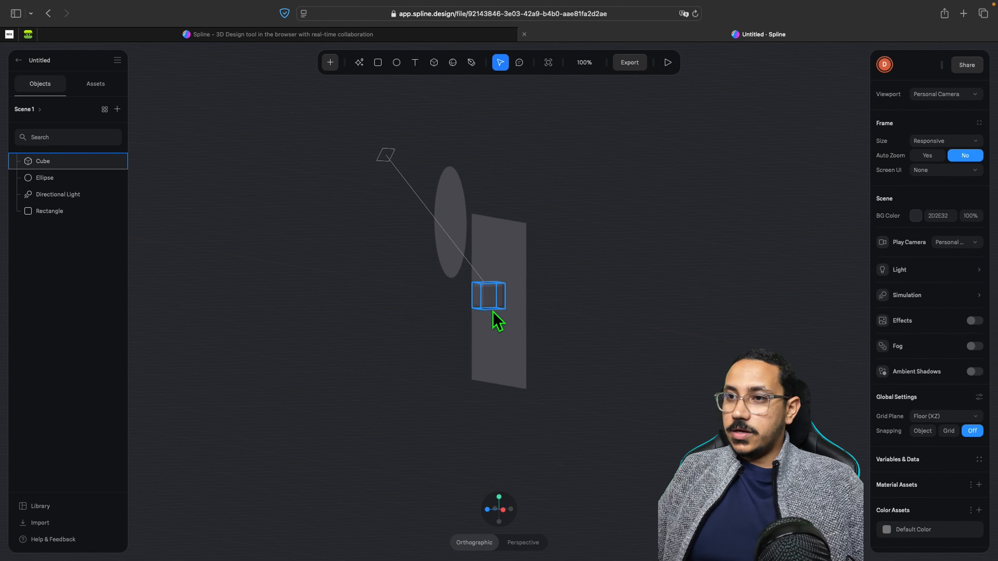
- Scale the cube uniformly on all three axes, first to 2 and then to 3
scroll(492, 312, up, 5)
scroll(493, 312, up, 4)
click(486, 293)
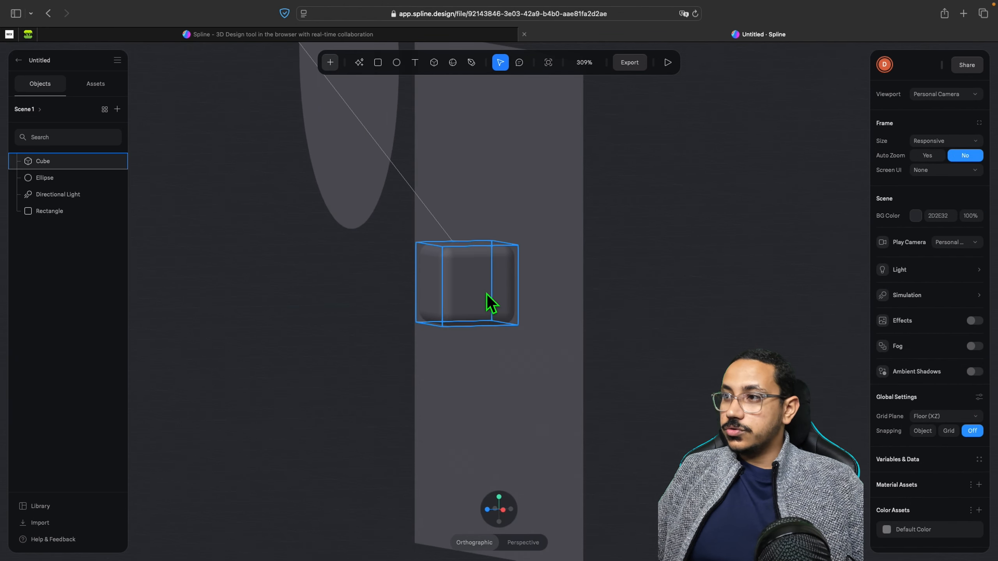
click(486, 293)
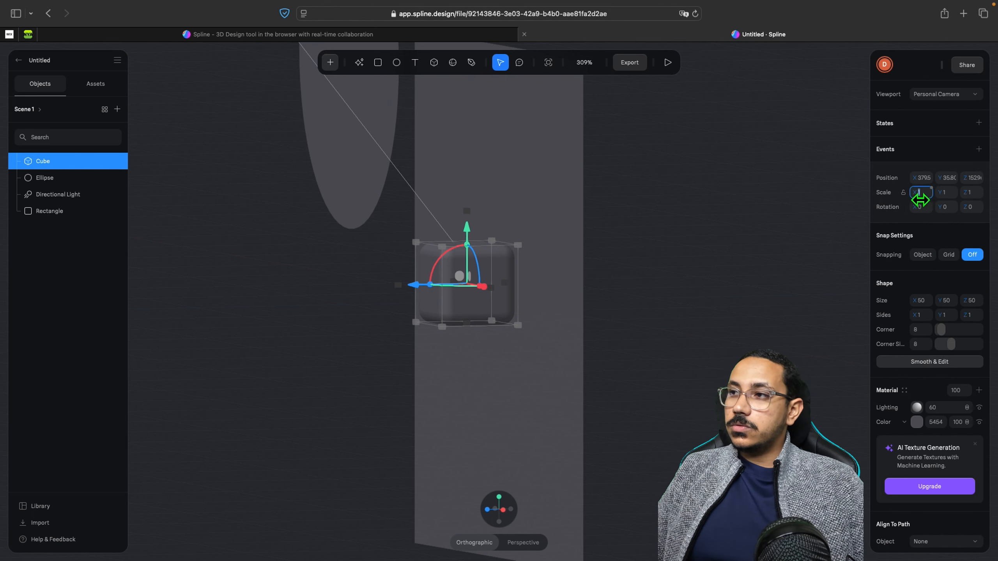
click(909, 199)
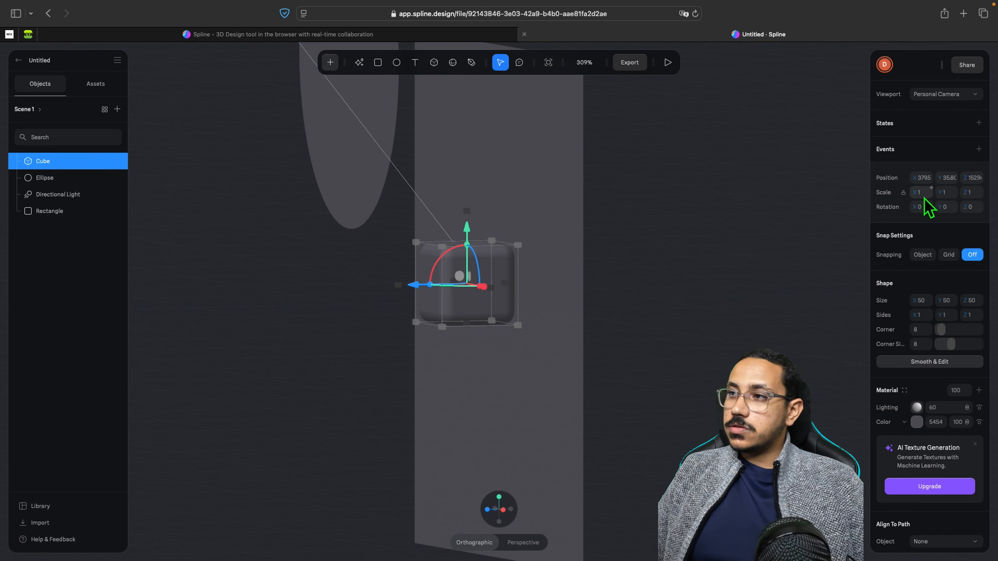
text(2)
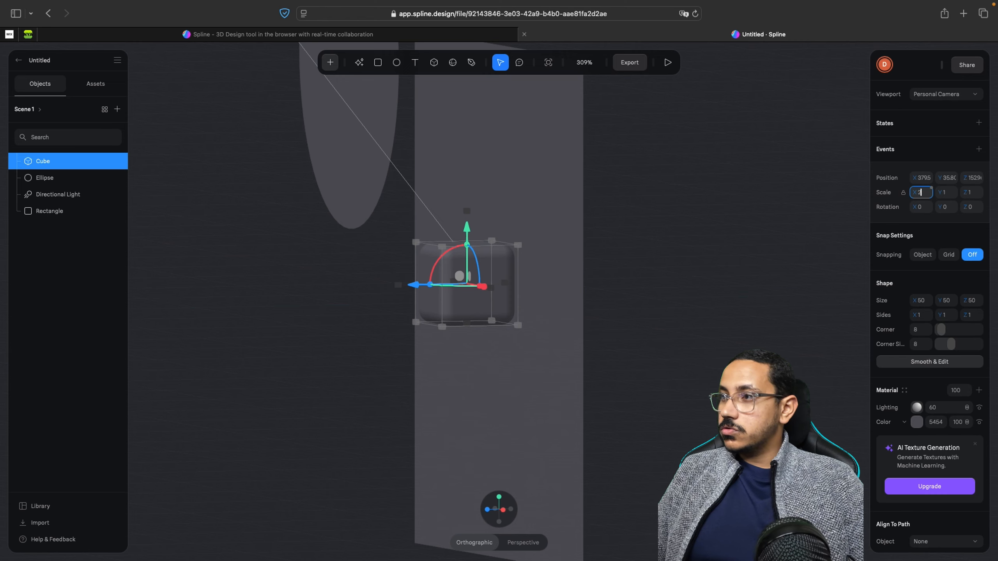
key(Return)
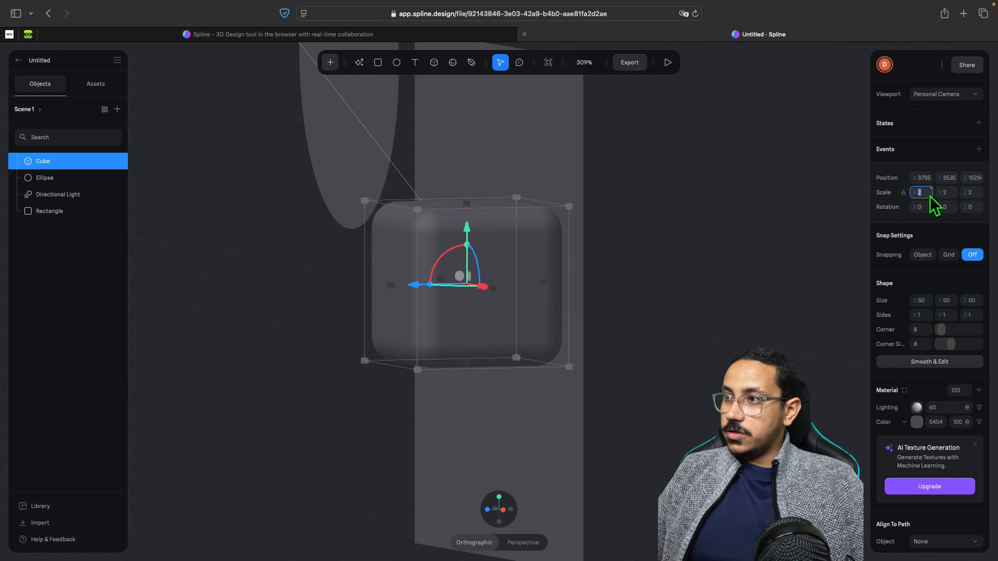
key(Return)
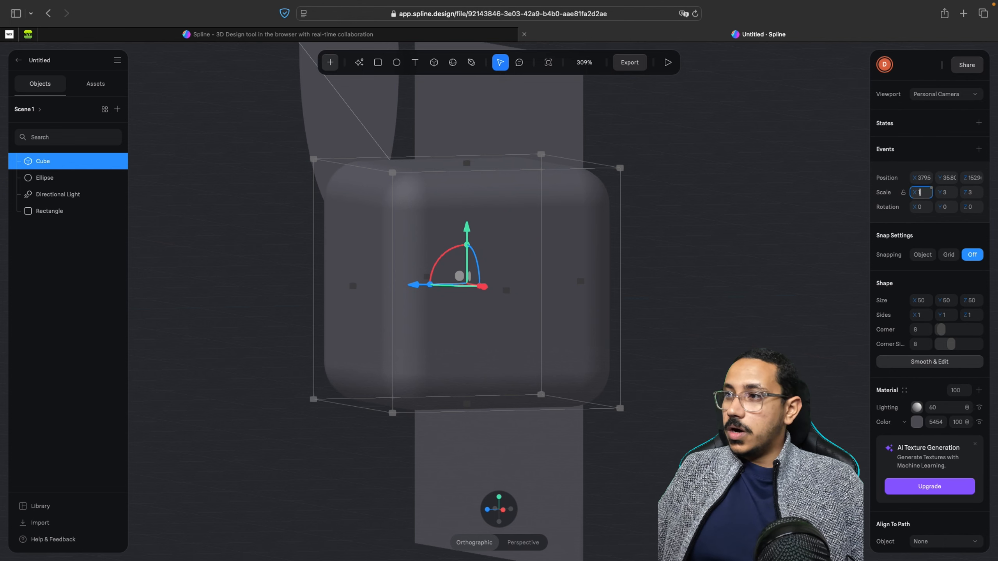
- Set only the cube's X scale to 1, independently of Y and Z, and return it to 3
click(816, 218)
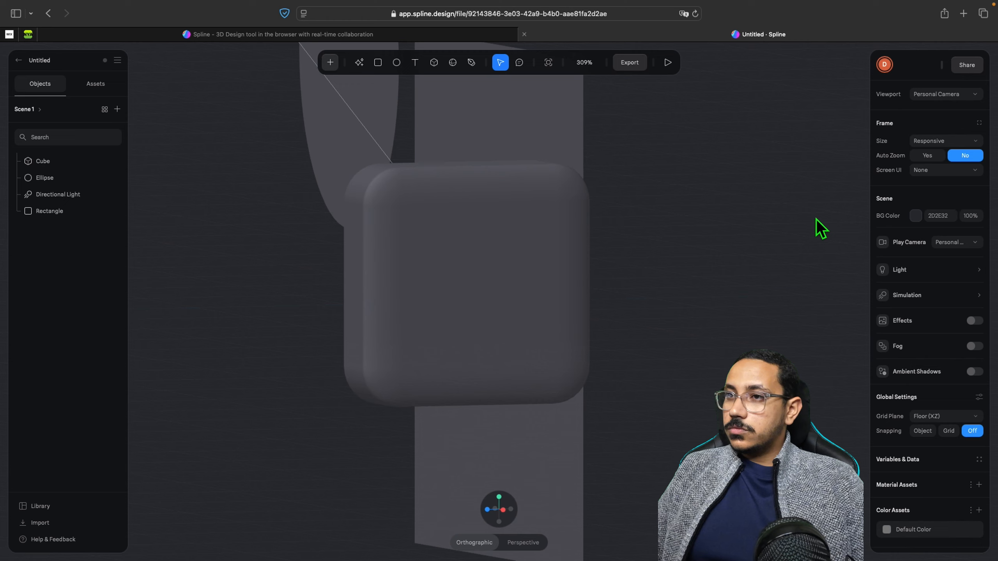
click(447, 262)
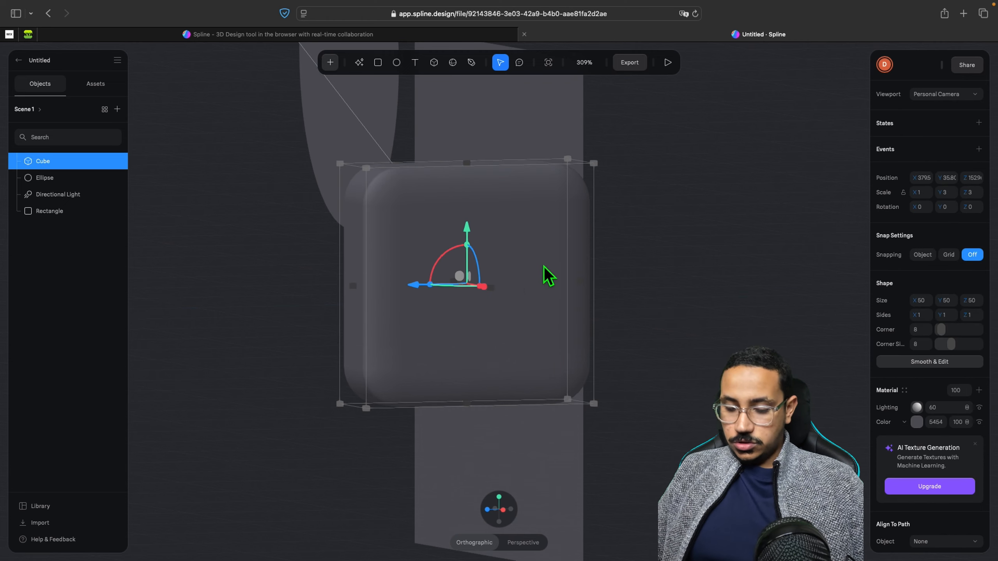
alt+drag(625, 288, 651, 299)
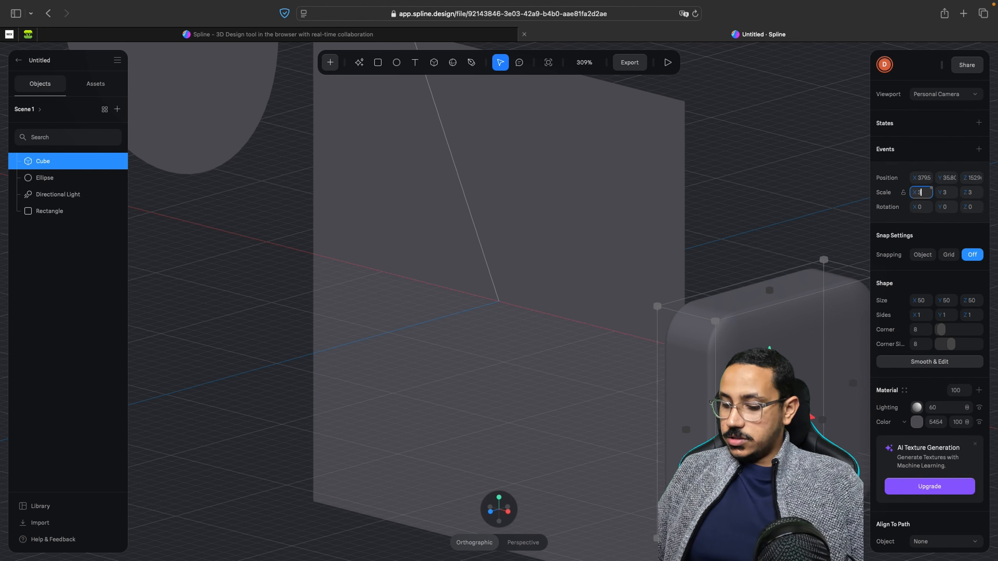
key(Return)
scroll(681, 259, up, 2)
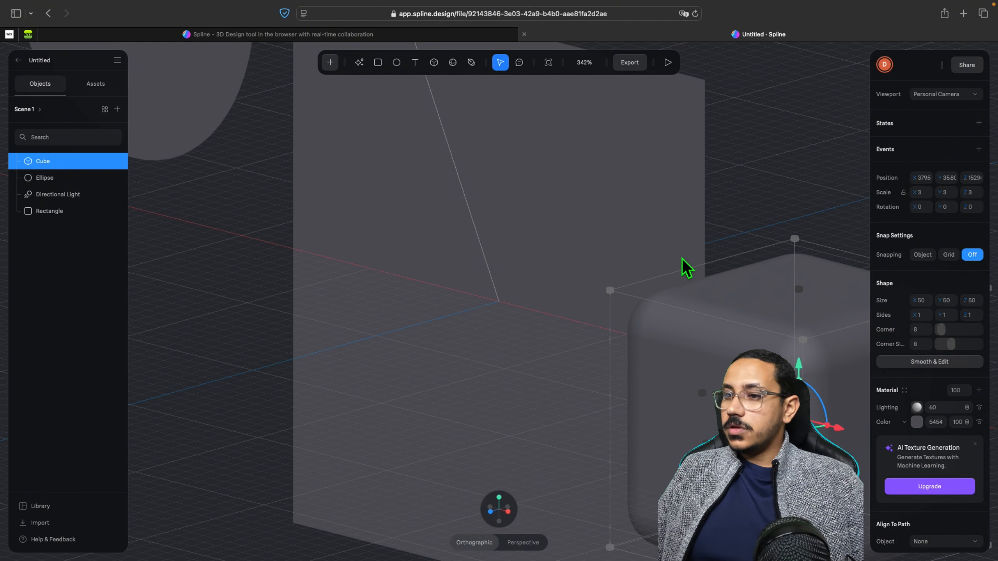
- Remove the cube's edge rounding by setting its corner value to 0
right_click(376, 274)
click(420, 274)
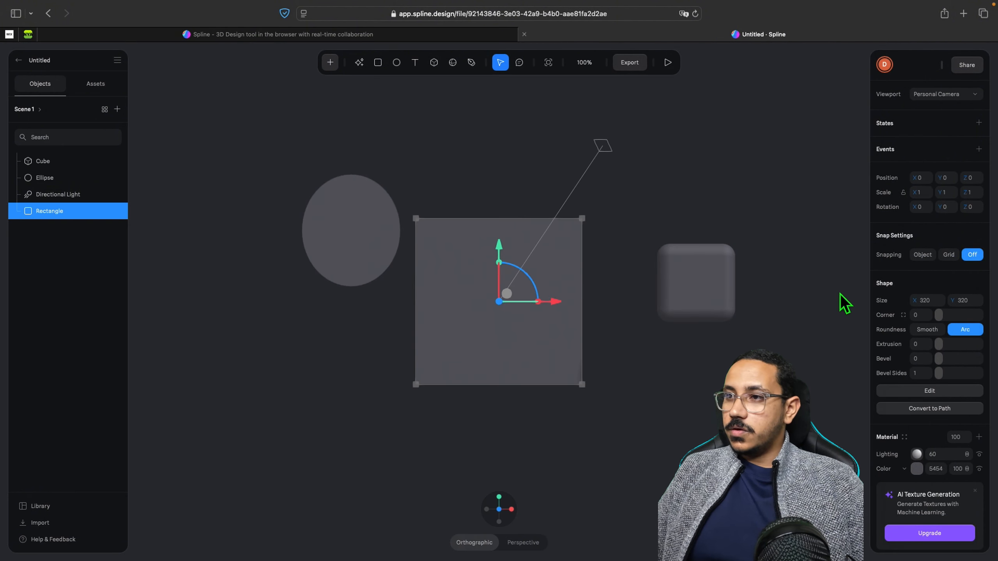
click(676, 286)
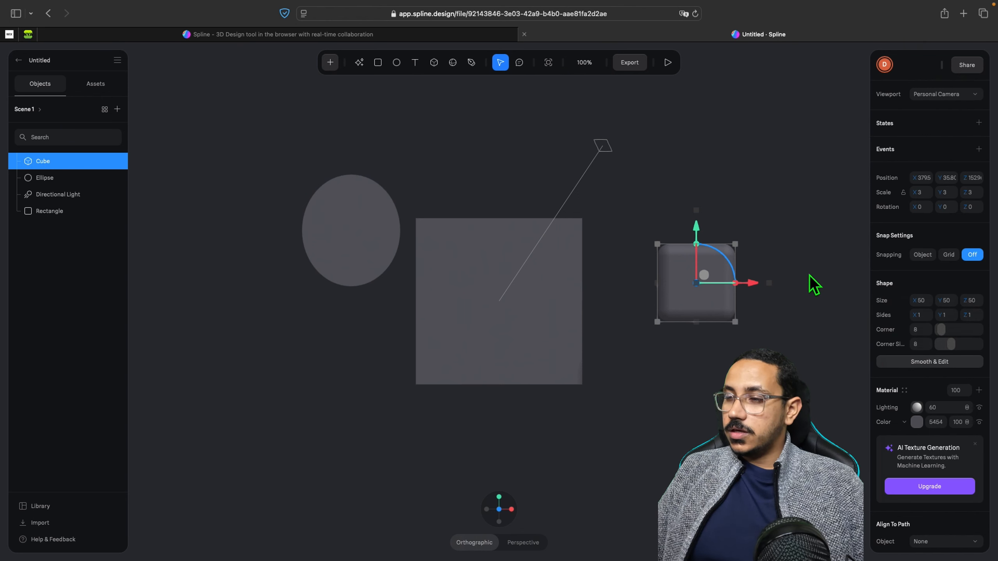
alt+drag(809, 275, 772, 287)
click(770, 307)
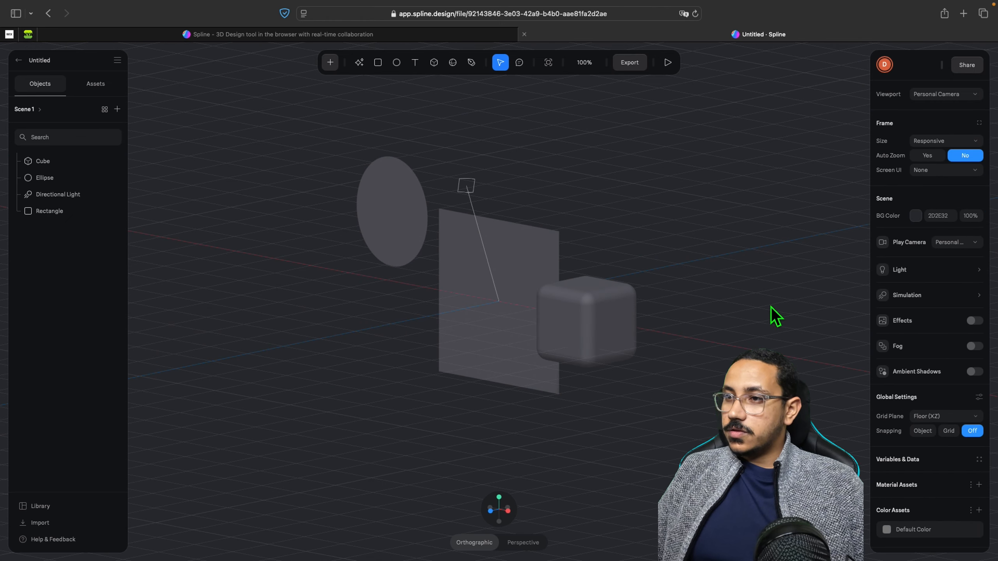
click(628, 312)
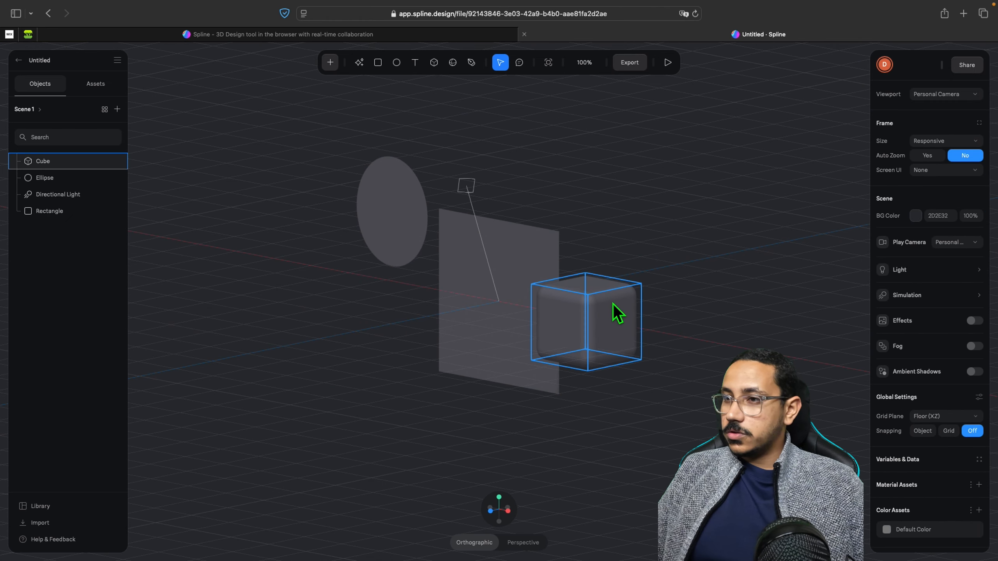
click(624, 313)
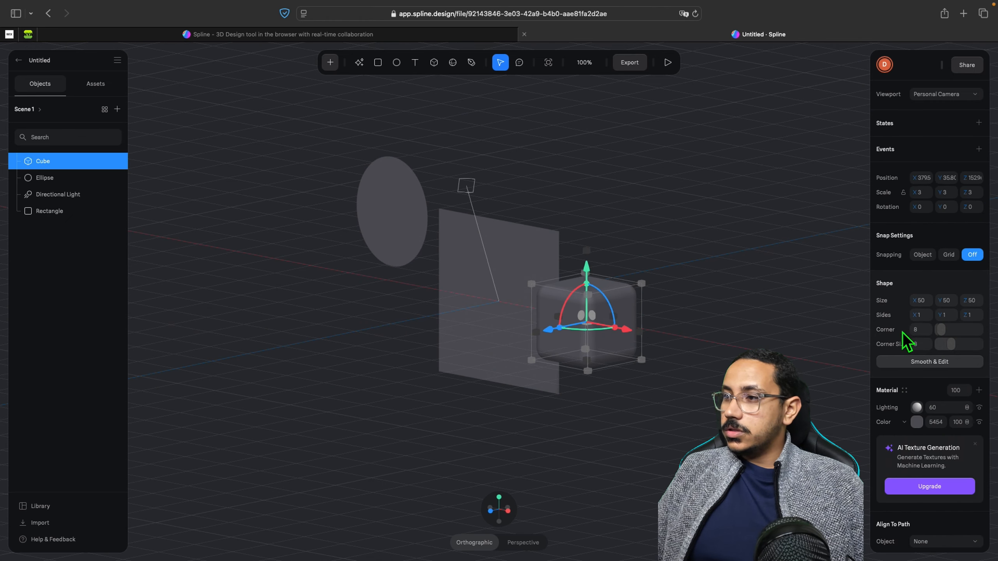
mouse_move(944, 334)
mouse_down()
mouse_move(966, 334)
mouse_move(945, 334)
mouse_up()
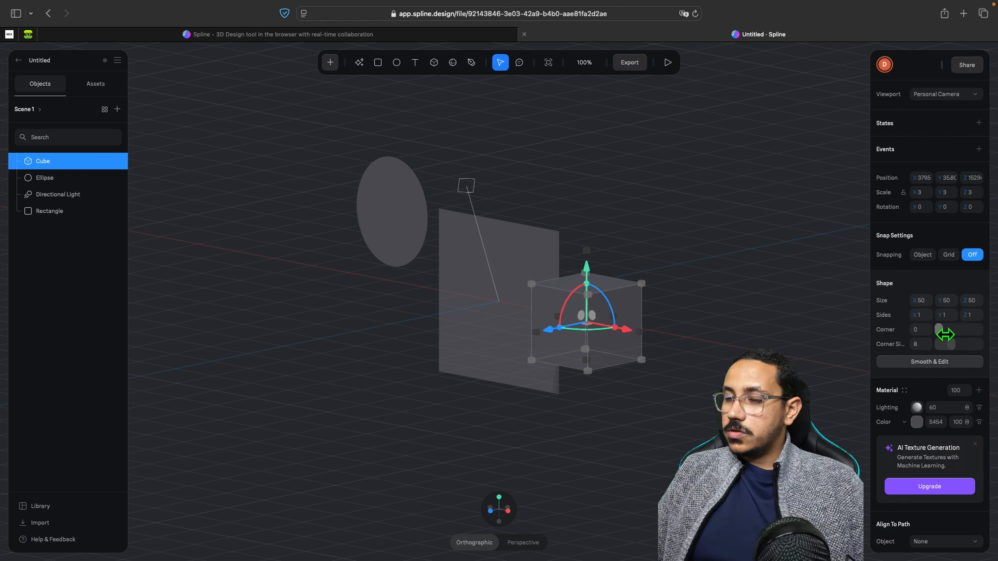
click(695, 310)
- Examine the cube's sharp edges up close from an angled view
scroll(618, 307, down, 5)
scroll(617, 308, up, 5)
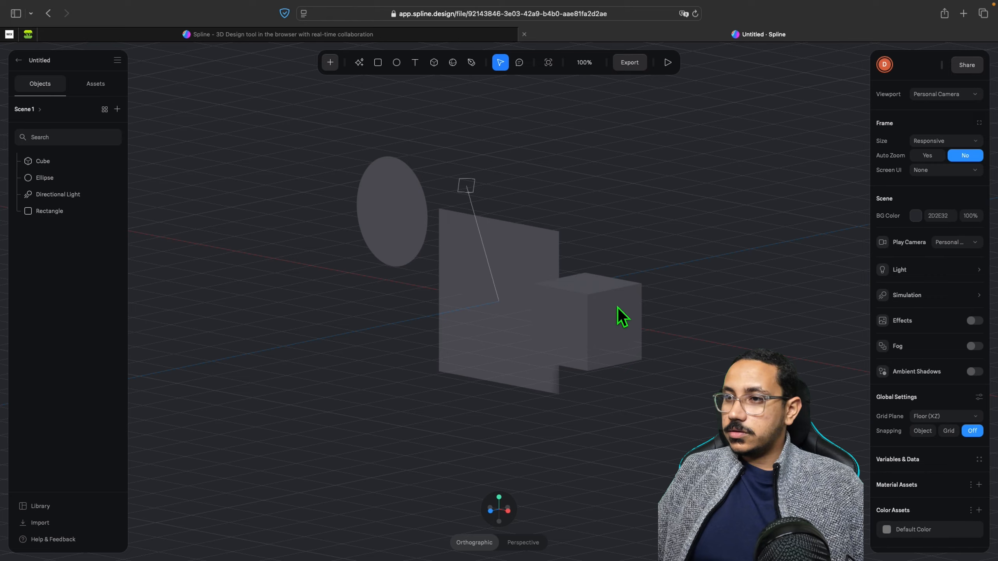
scroll(617, 308, up, 6)
scroll(617, 307, down, 2)
click(617, 309)
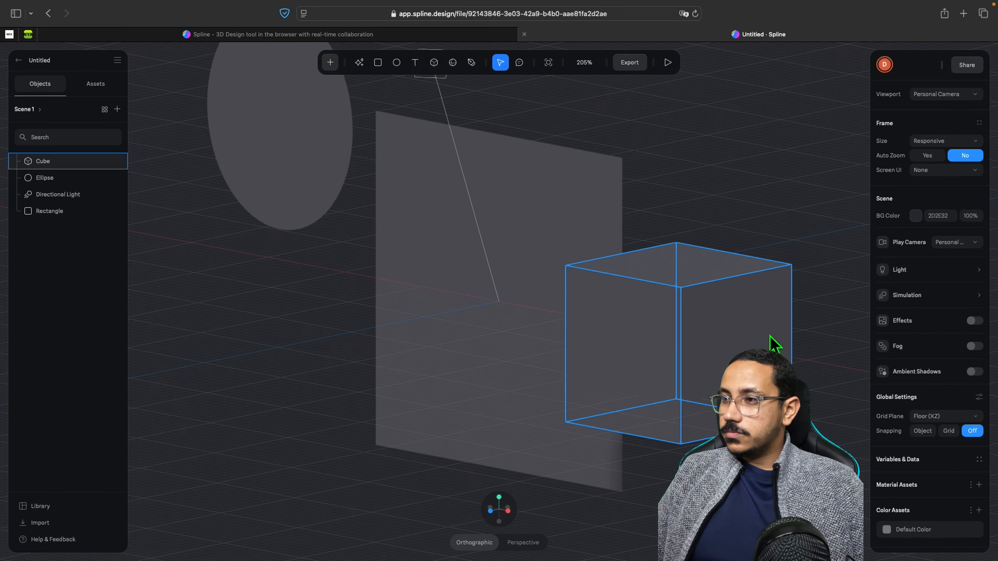
middle_drag(812, 352, 597, 352)
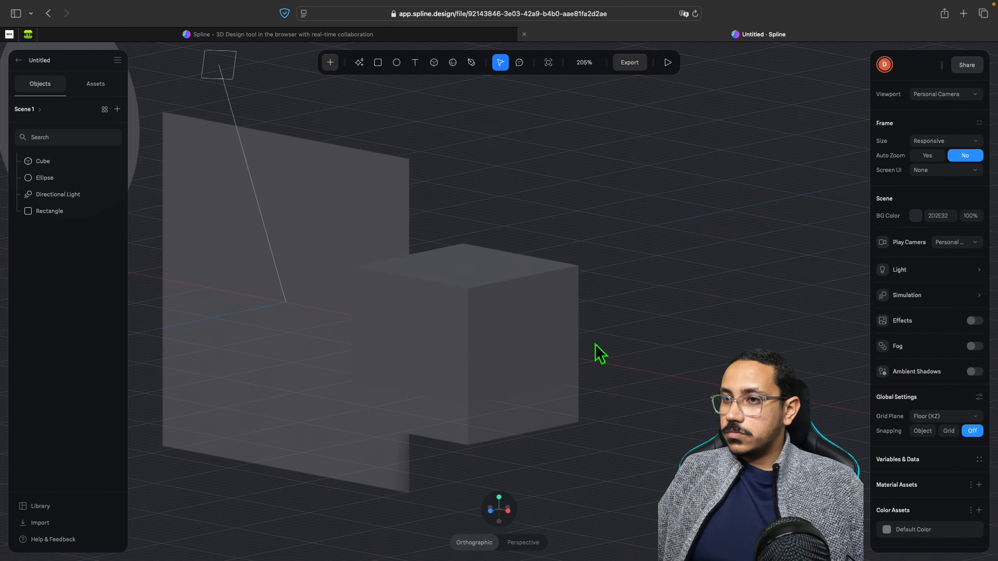
- Round the cube's corners to a value of 11 and return the corner value to 0
click(480, 300)
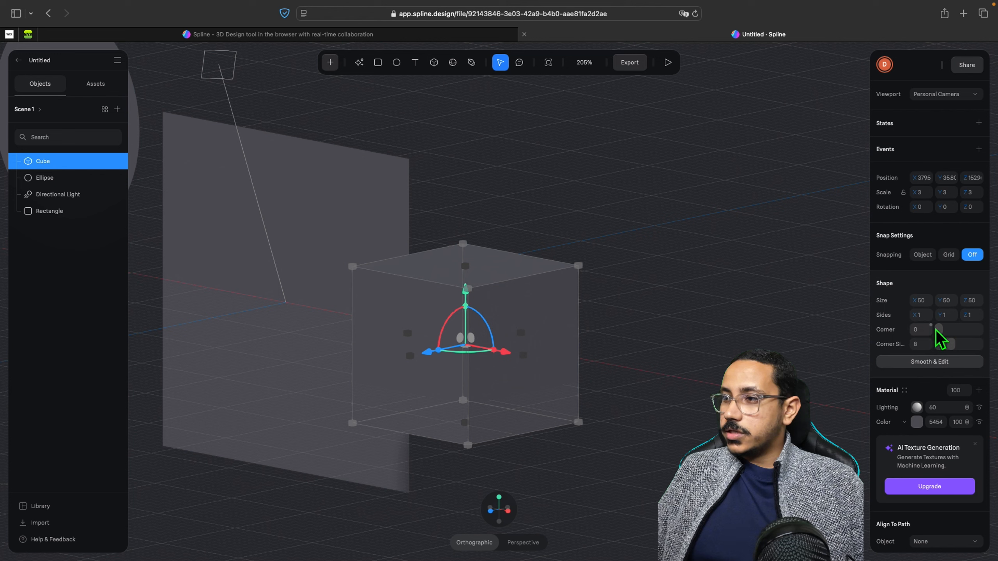
drag(939, 335, 953, 336)
click(624, 339)
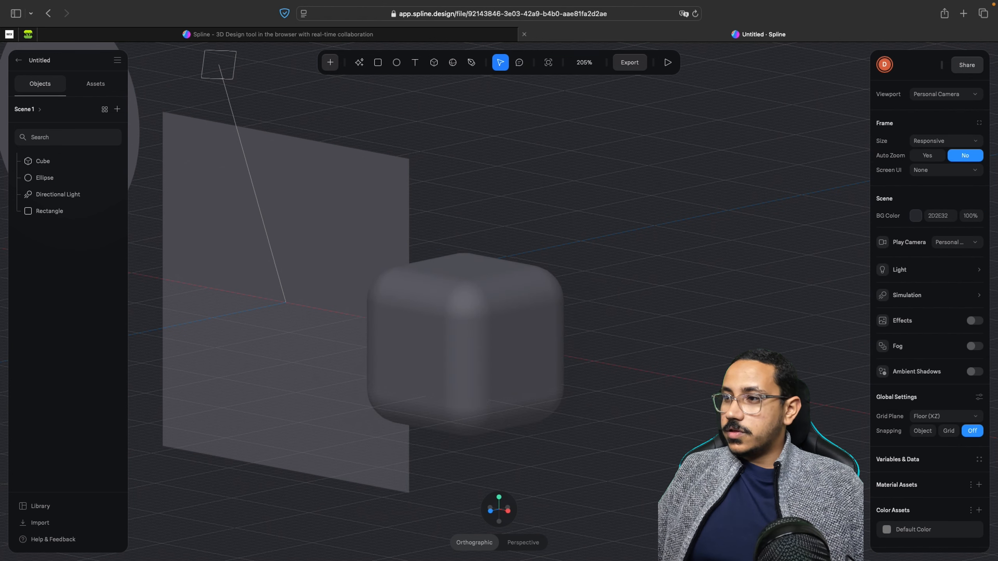
click(541, 347)
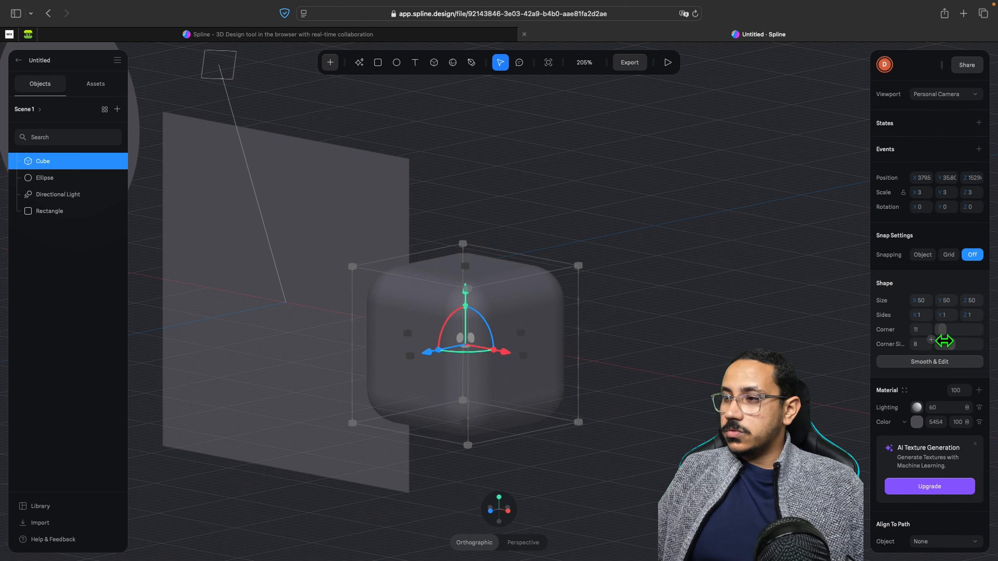
mouse_move(951, 337)
mouse_down()
mouse_move(982, 334)
mouse_move(936, 339)
mouse_up()
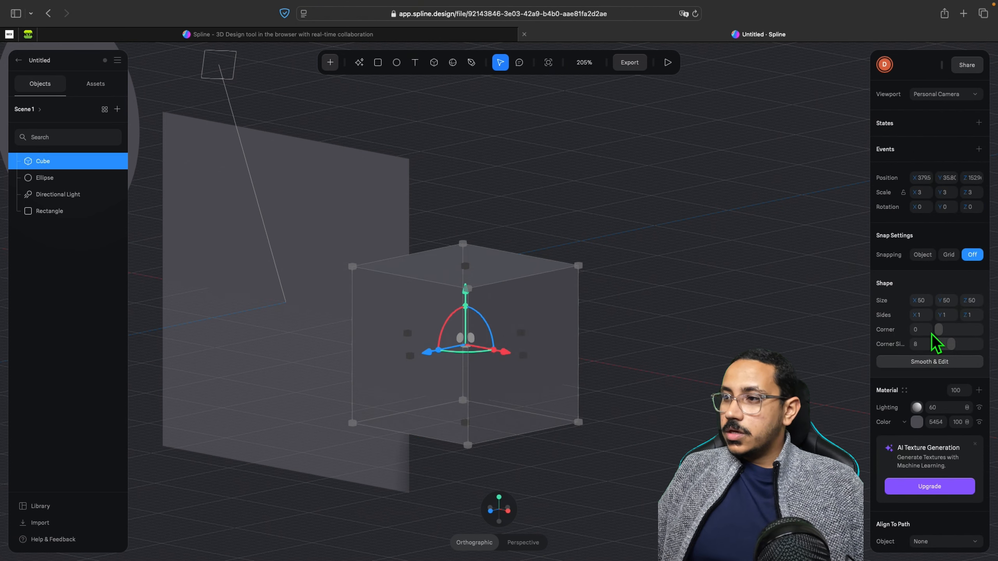
- Switch the lighting type of the cube's material to Toon
scroll(900, 346, down, 5)
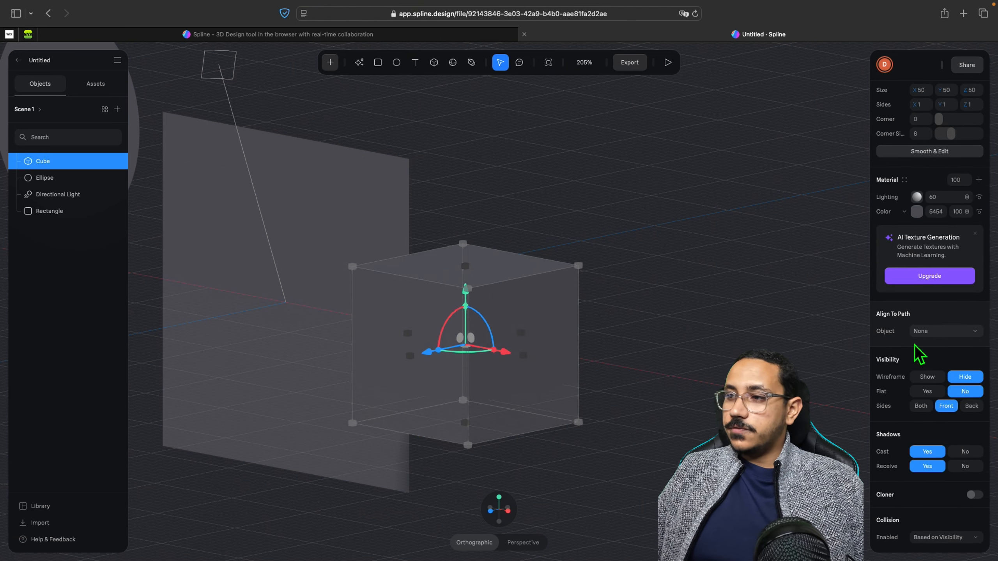
scroll(917, 353, up, 2)
scroll(917, 354, down, 2)
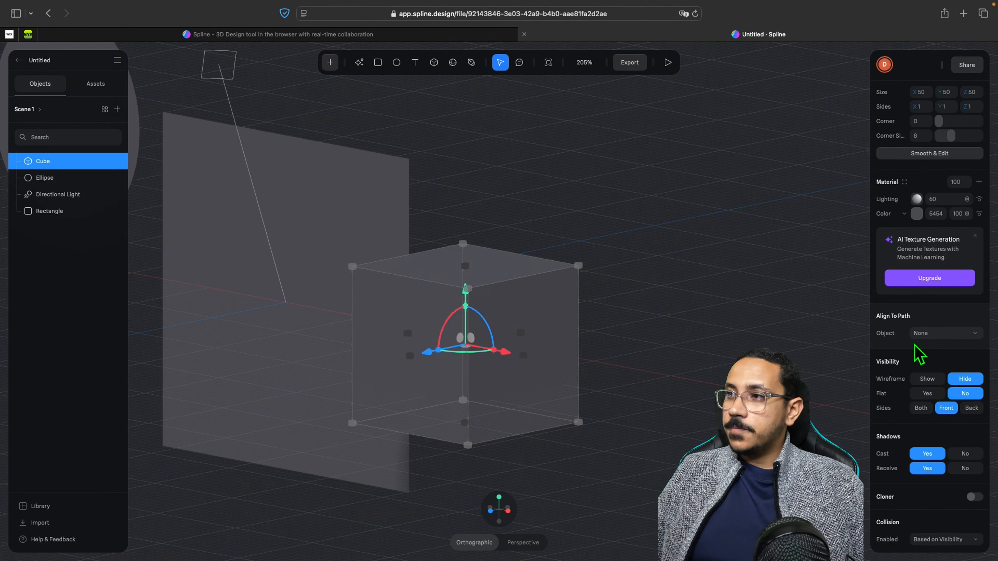
scroll(917, 353, up, 3)
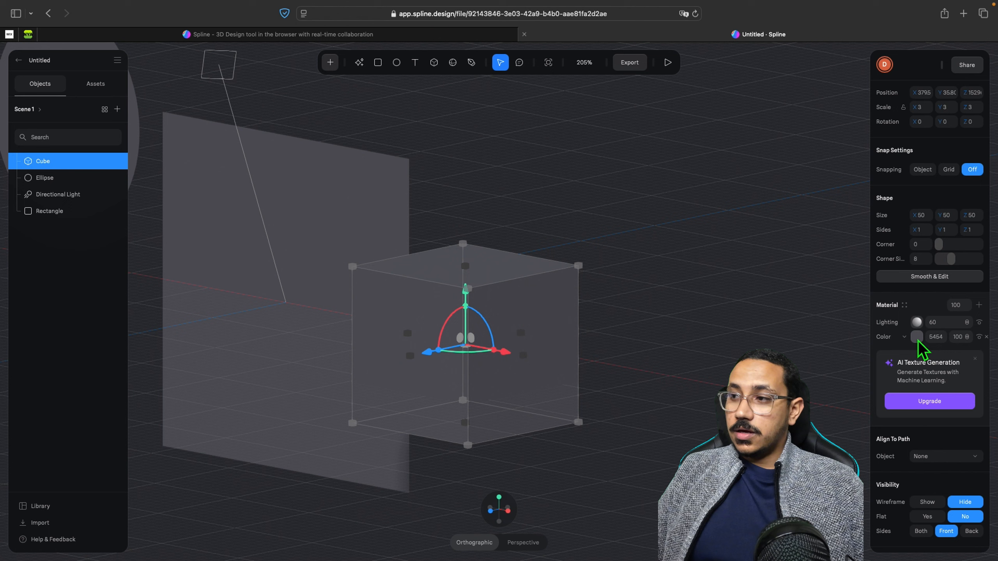
click(917, 326)
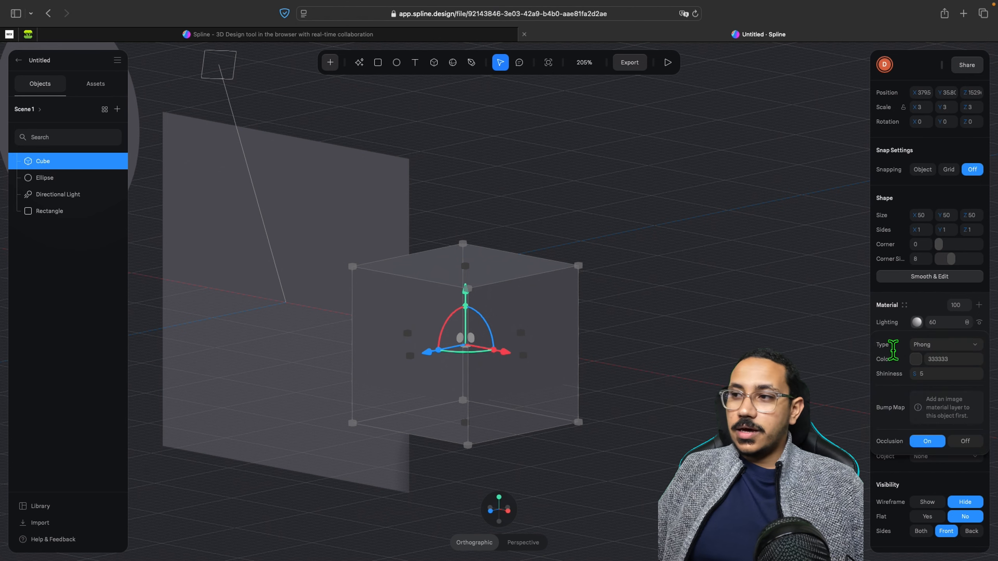
click(940, 345)
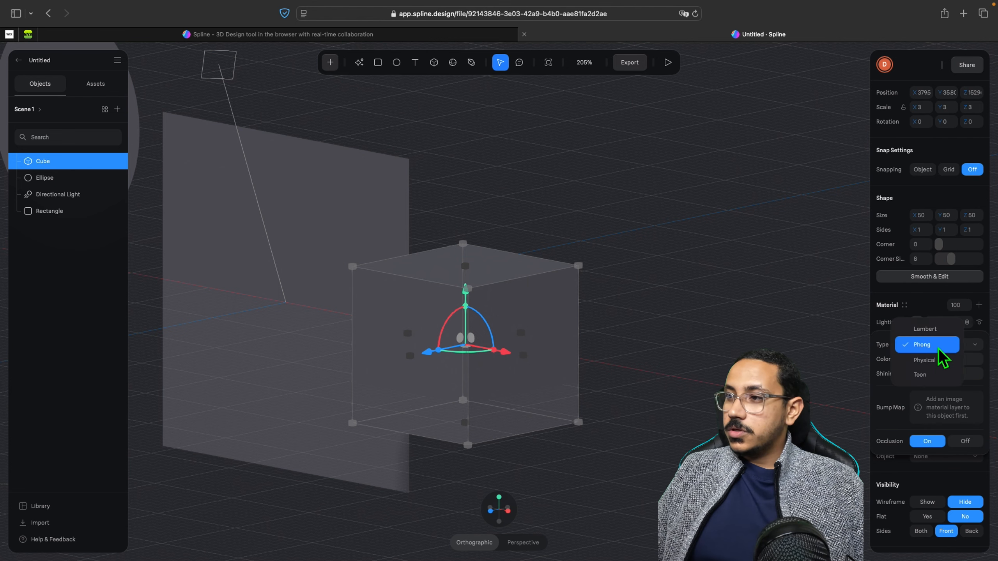
click(934, 375)
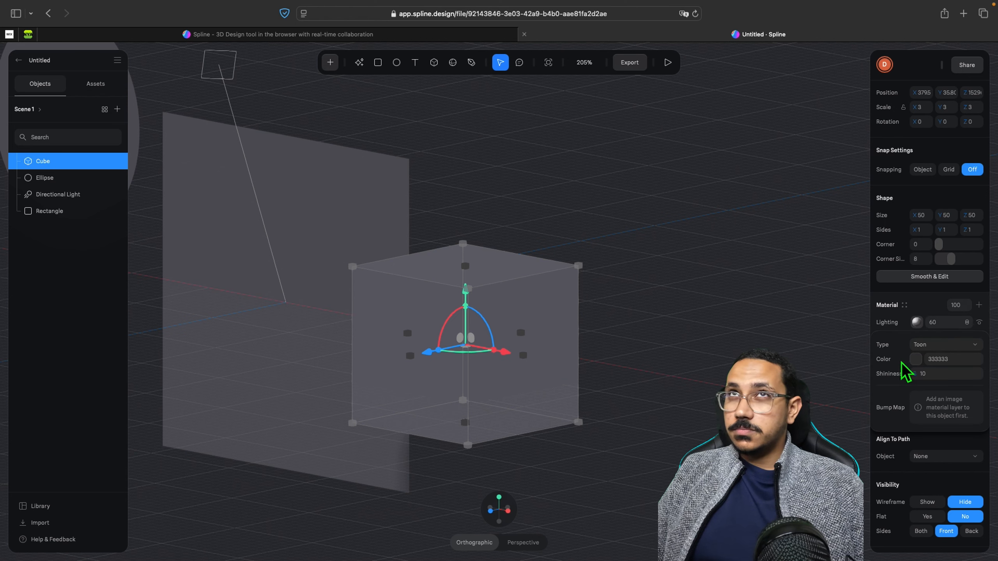
- Set the Toon lighting's color to red FF0000, its shininess to 100 and the lighting amount to 100
drag(919, 375, 983, 408)
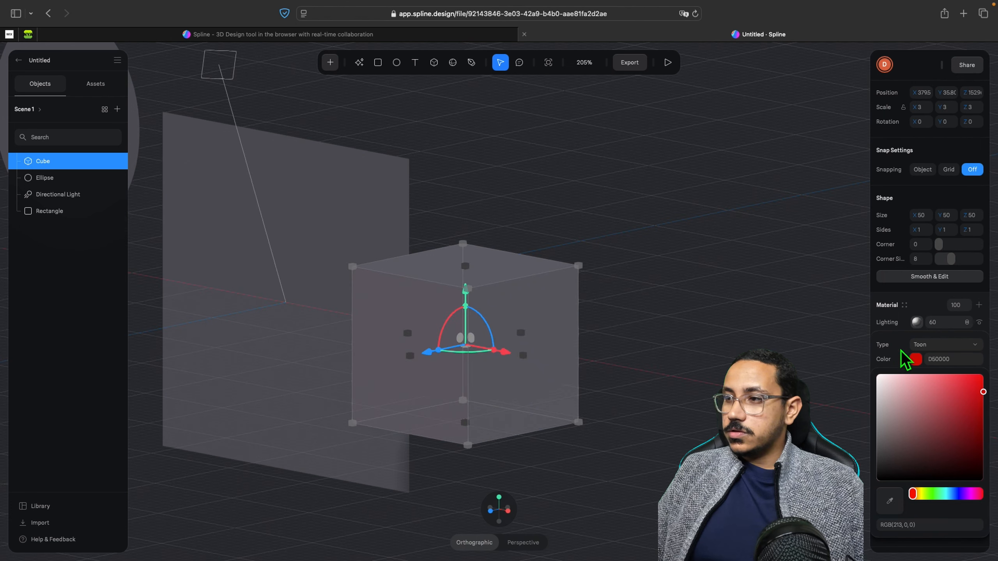
click(909, 360)
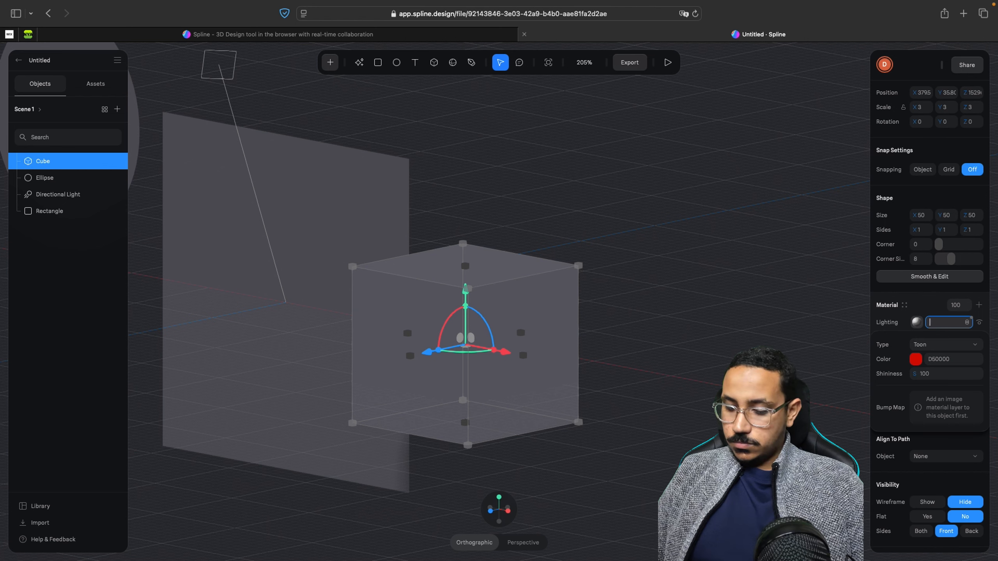
click(915, 361)
click(926, 400)
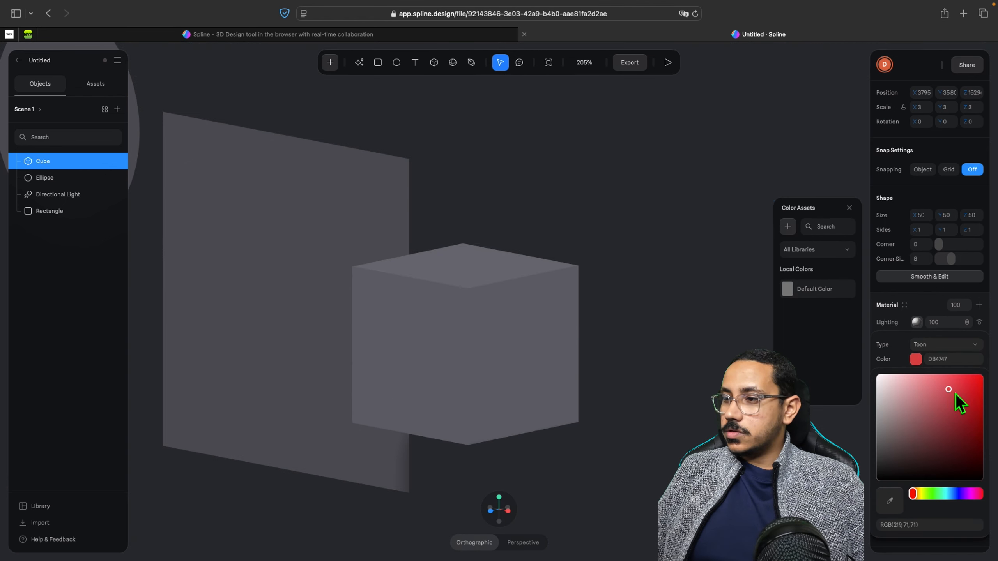
click(980, 360)
text(FF0000)
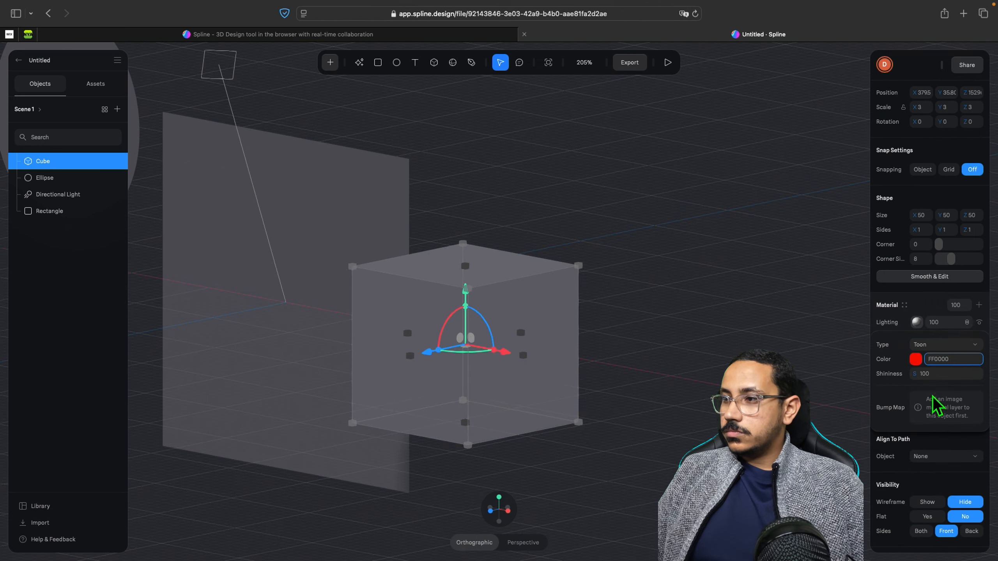
- Change the Toon lighting's color to cyan 00E7FF
click(915, 358)
click(957, 384)
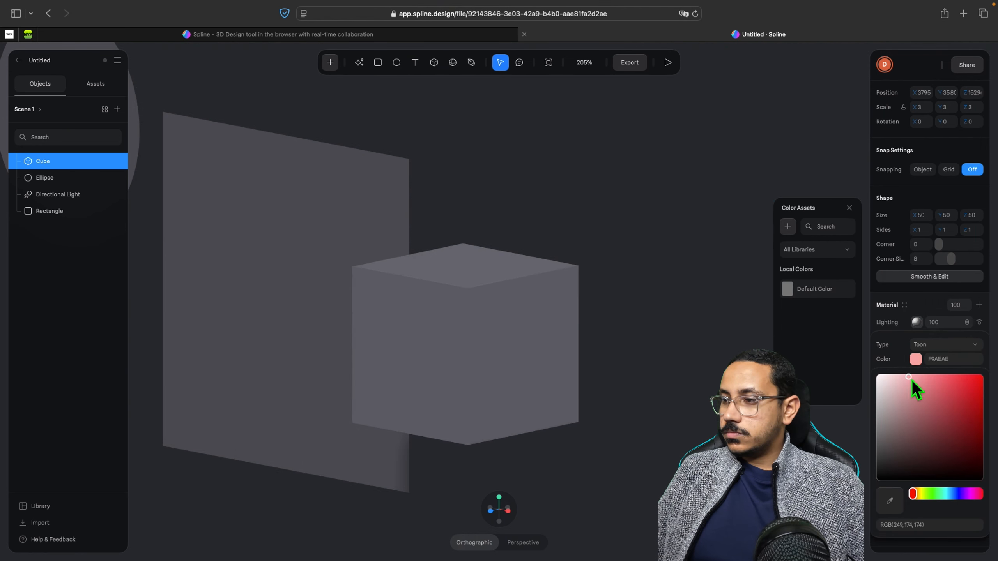
drag(921, 502, 947, 499)
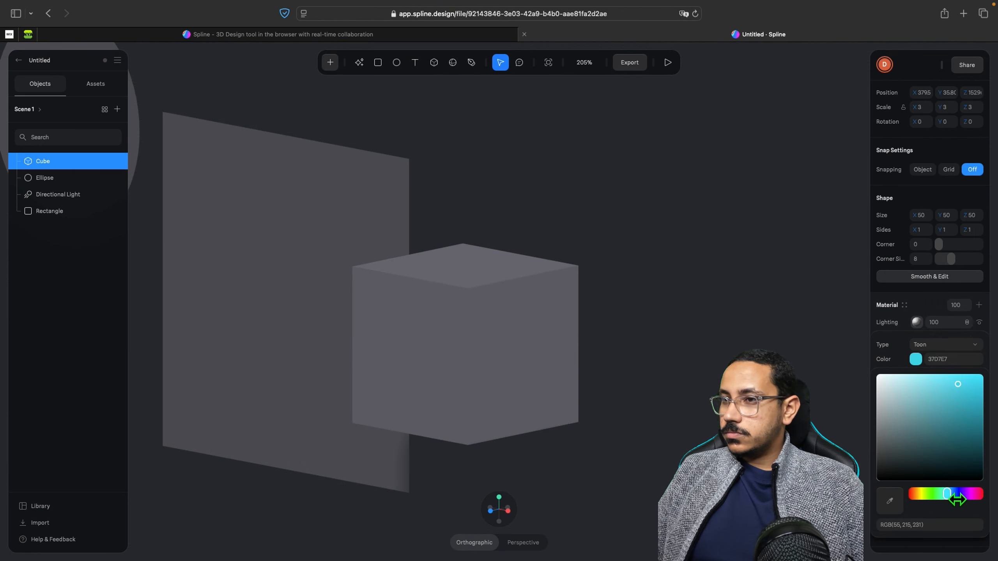
click(983, 375)
click(889, 367)
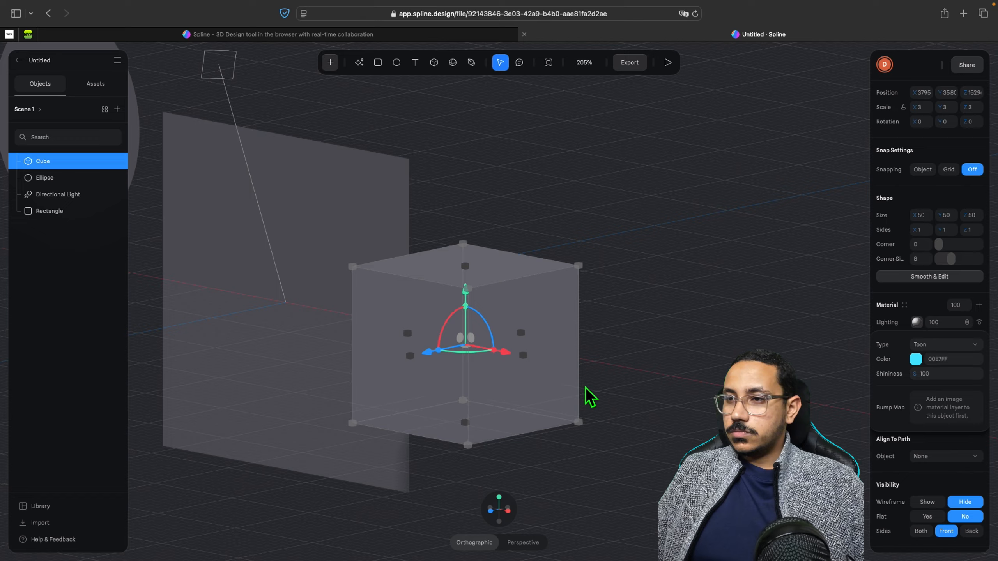
- Move the cube along the X axis closer to the rectangle, to about X 278
alt+drag(615, 390, 678, 392)
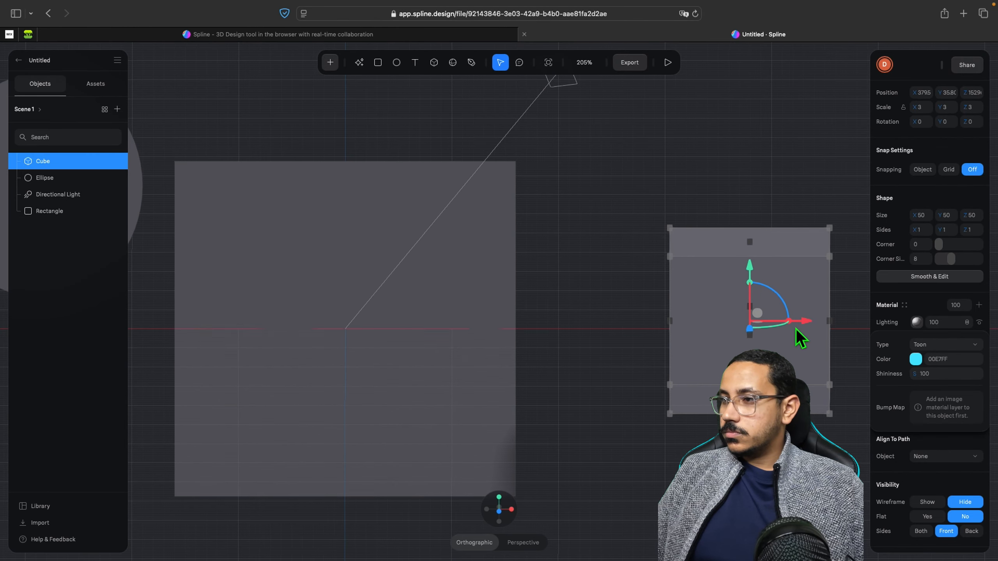
drag(794, 326, 695, 333)
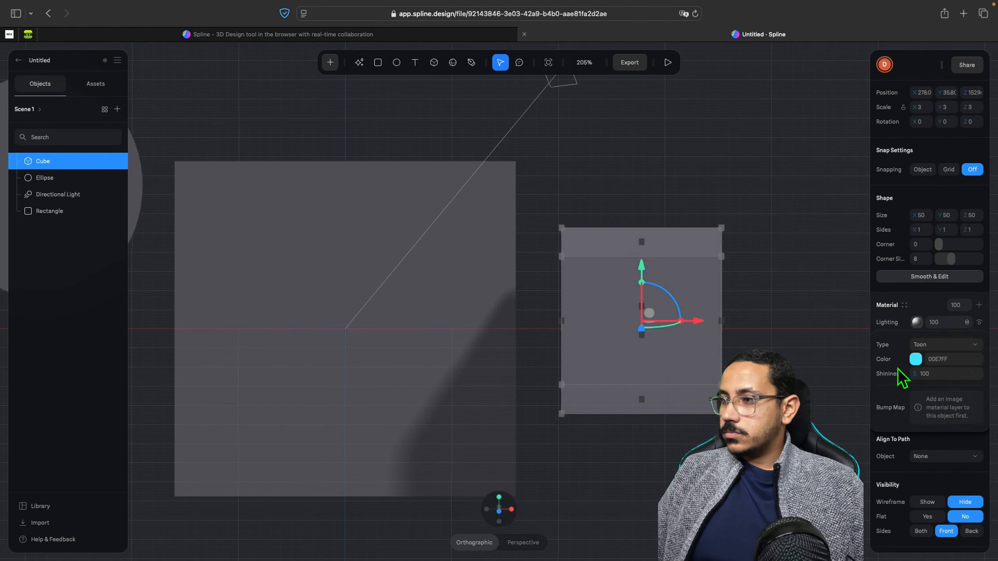
- Switch the cube's lighting type to Physical and back to Toon, closing the lighting settings
click(955, 346)
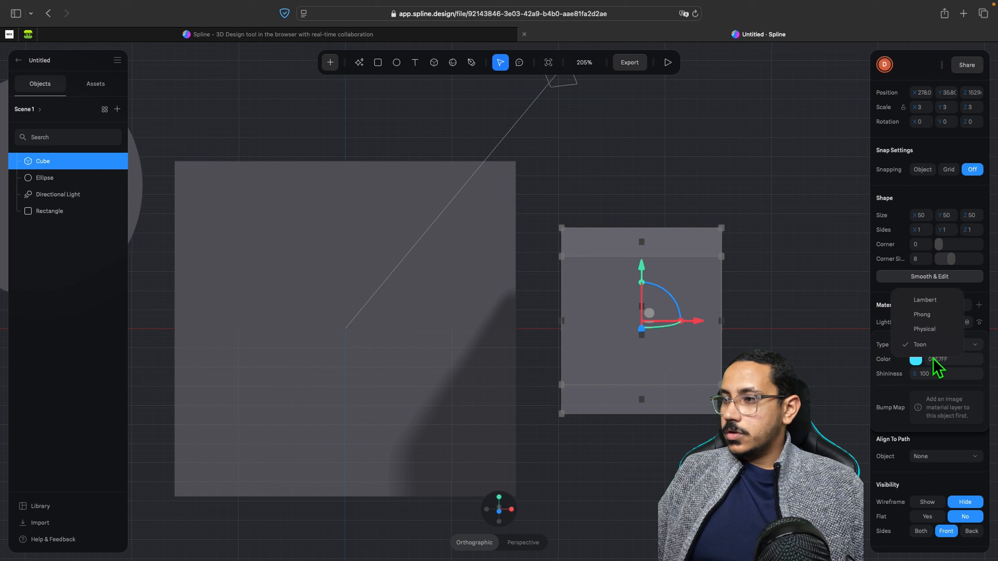
click(926, 326)
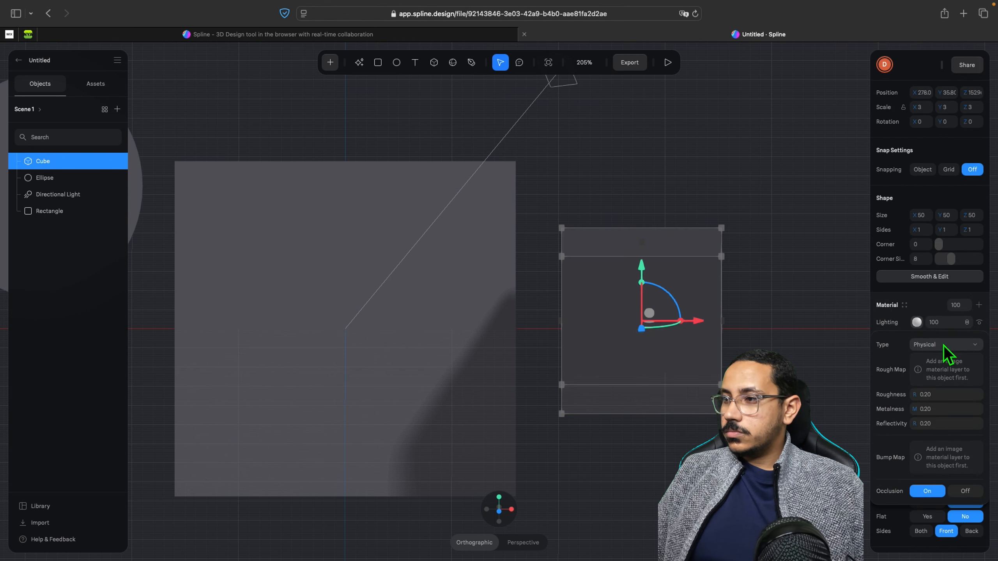
click(943, 344)
click(941, 361)
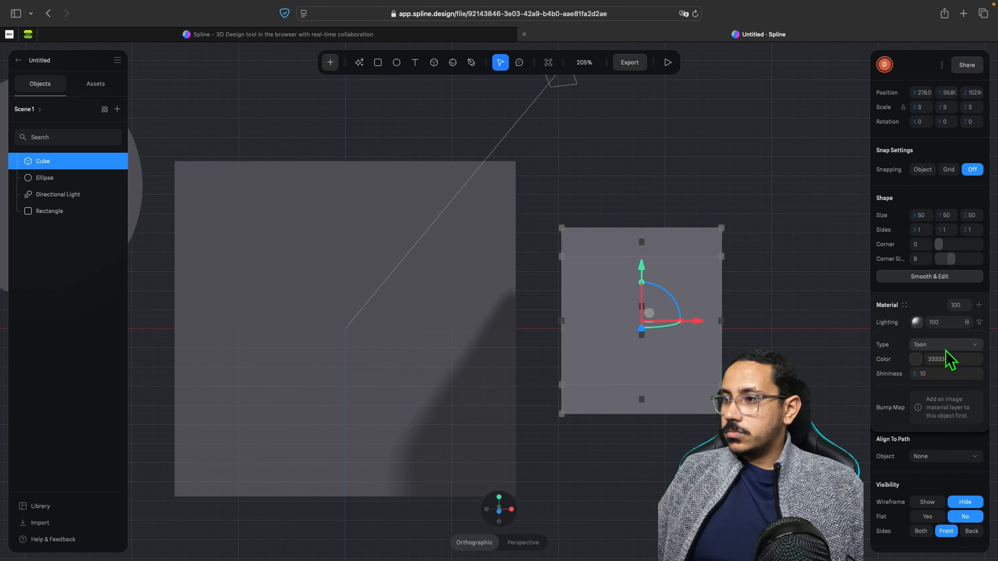
click(923, 325)
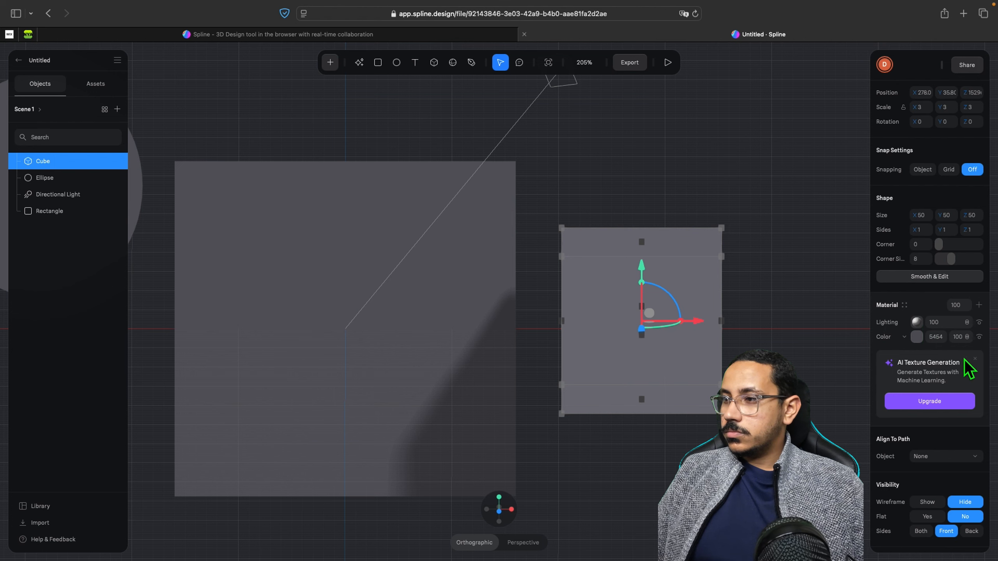
- Dismiss the AI Texture Generation offer and set the cube's material color to a blue-violet of RGB 96, 96, 186
click(975, 360)
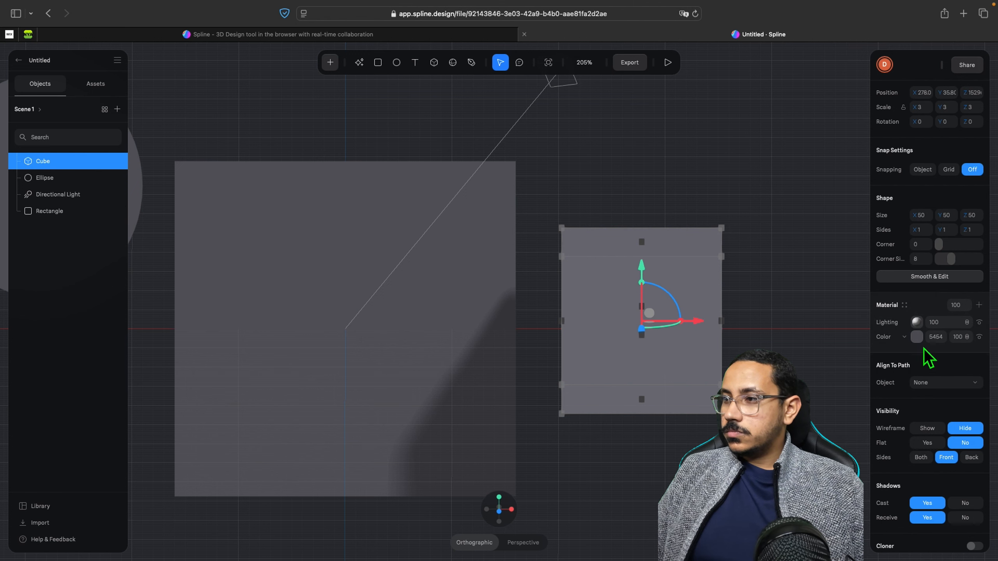
click(919, 338)
mouse_move(933, 394)
mouse_down()
mouse_move(985, 356)
mouse_move(920, 390)
mouse_move(937, 412)
mouse_move(928, 381)
mouse_up()
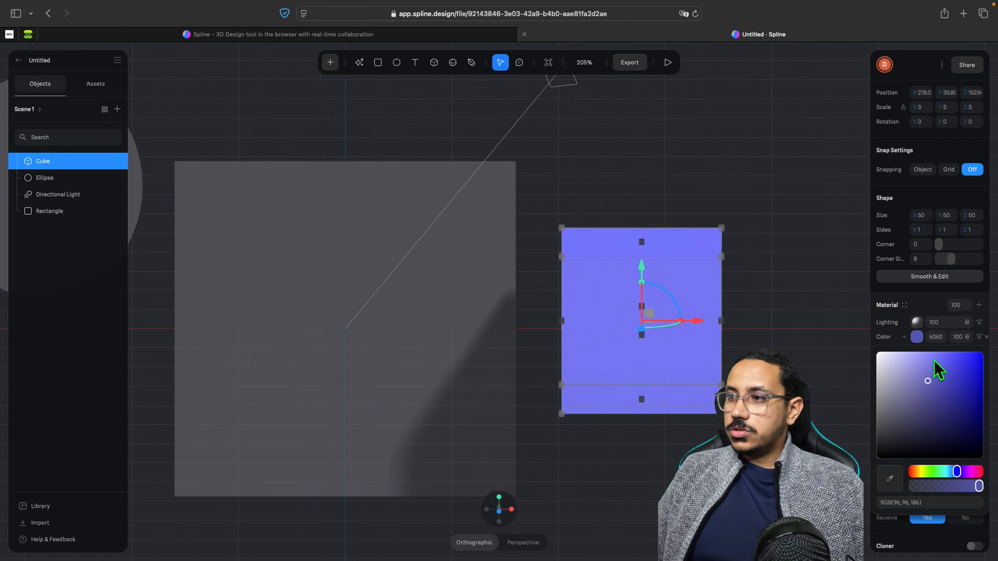
click(840, 342)
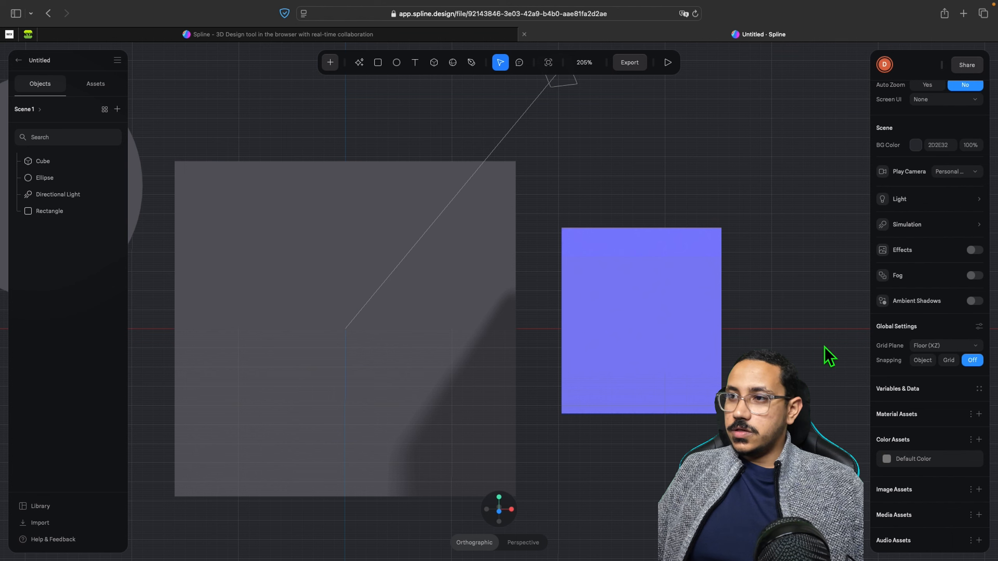
alt+drag(825, 347, 793, 346)
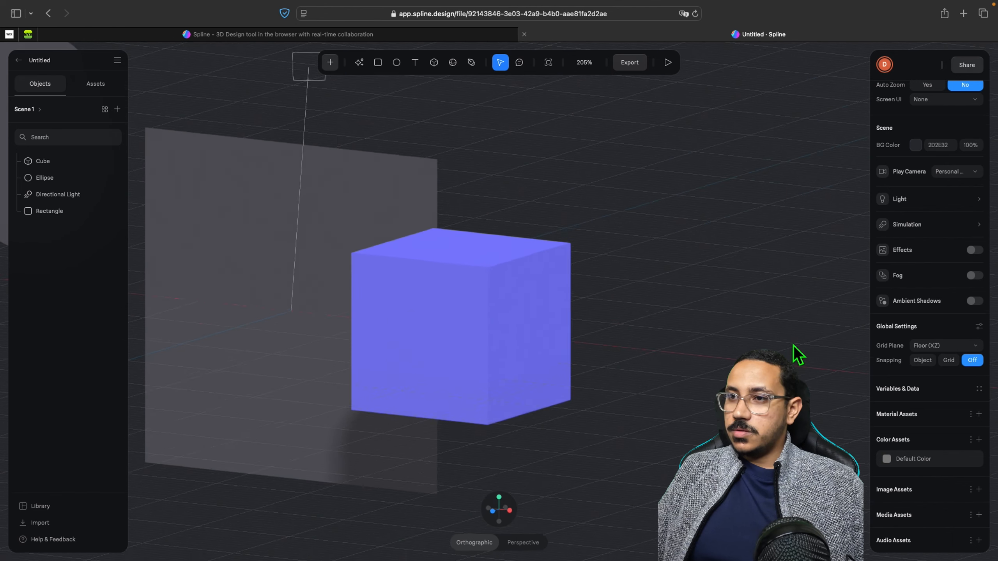
- Set the lighting amount of the cube's material to 60
click(524, 291)
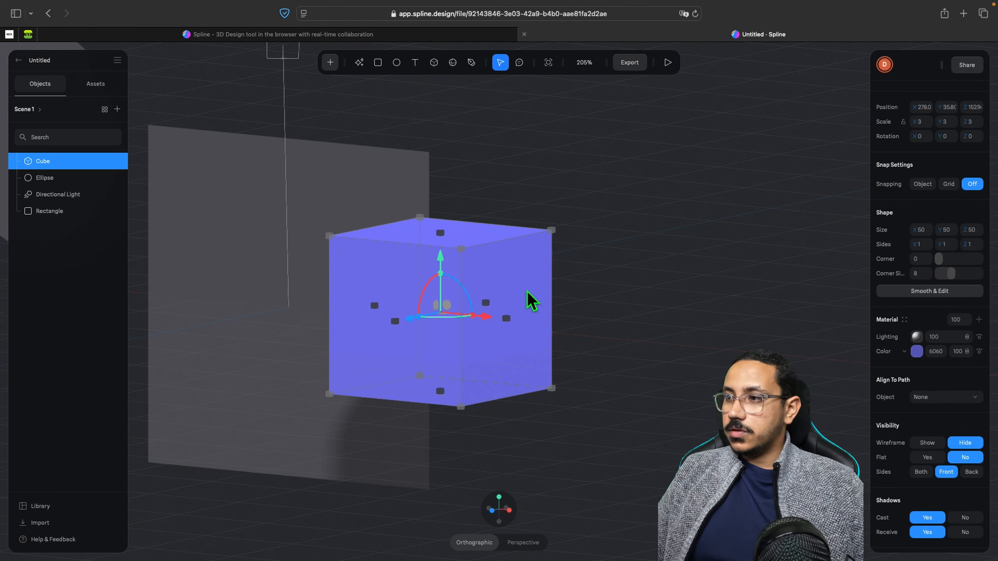
click(917, 336)
click(943, 338)
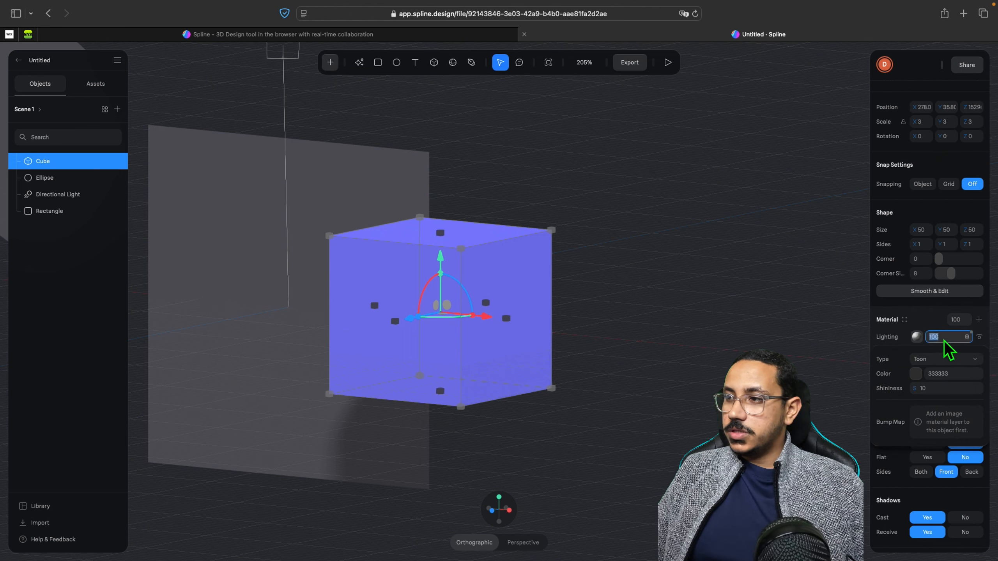
text(60)
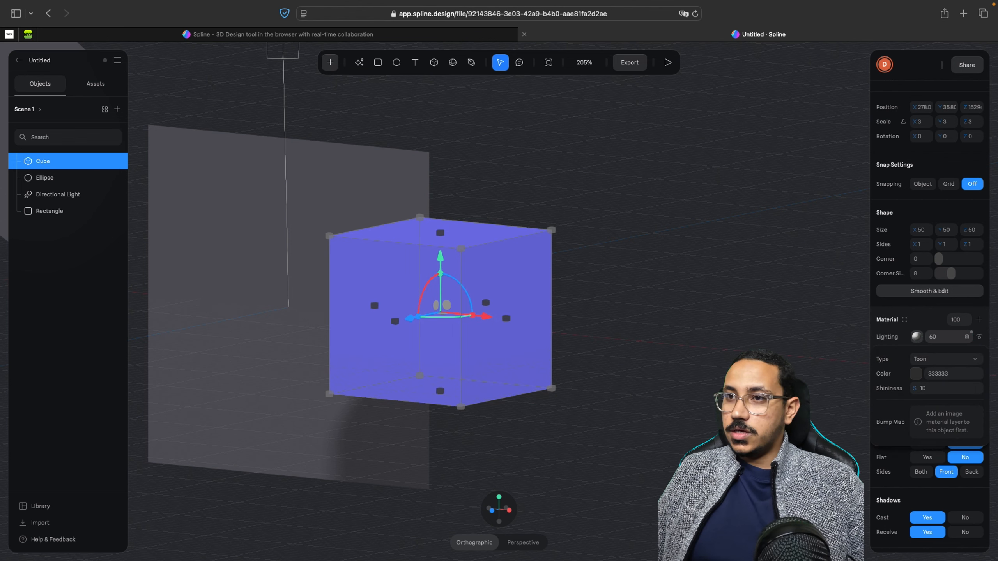
key(Return)
- Try the Lambert lighting type on the cube and set the type to Physical
click(937, 359)
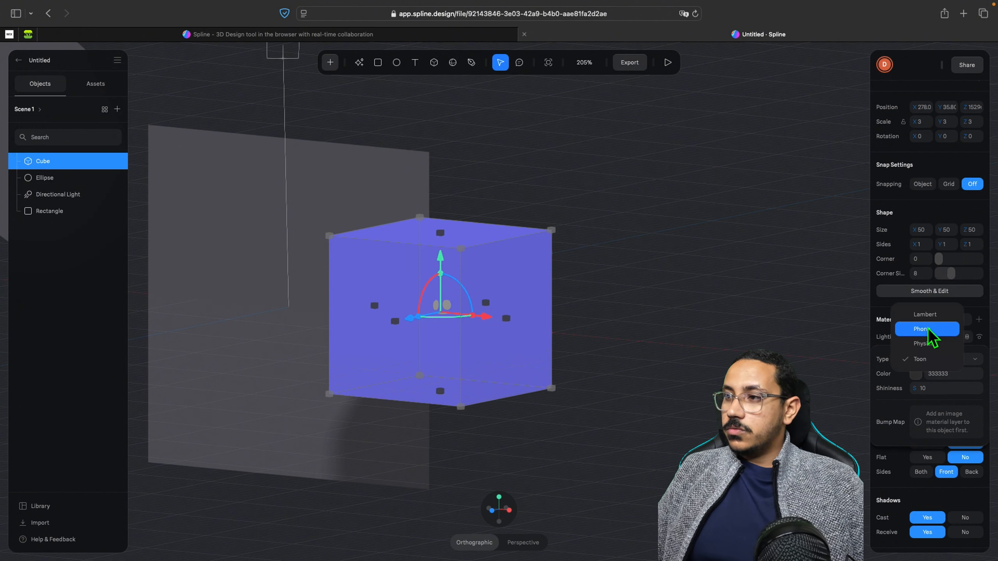
click(932, 321)
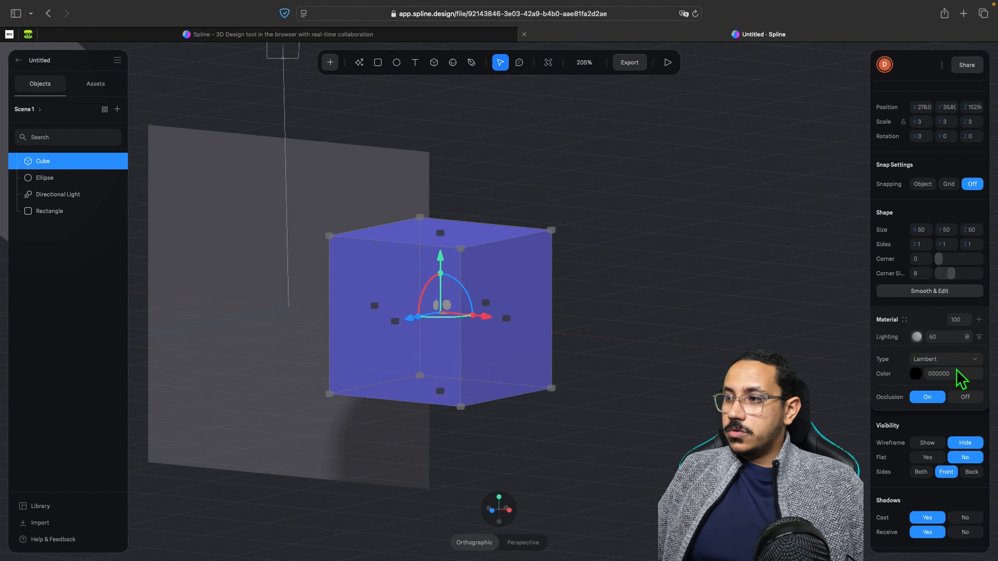
click(958, 359)
click(942, 390)
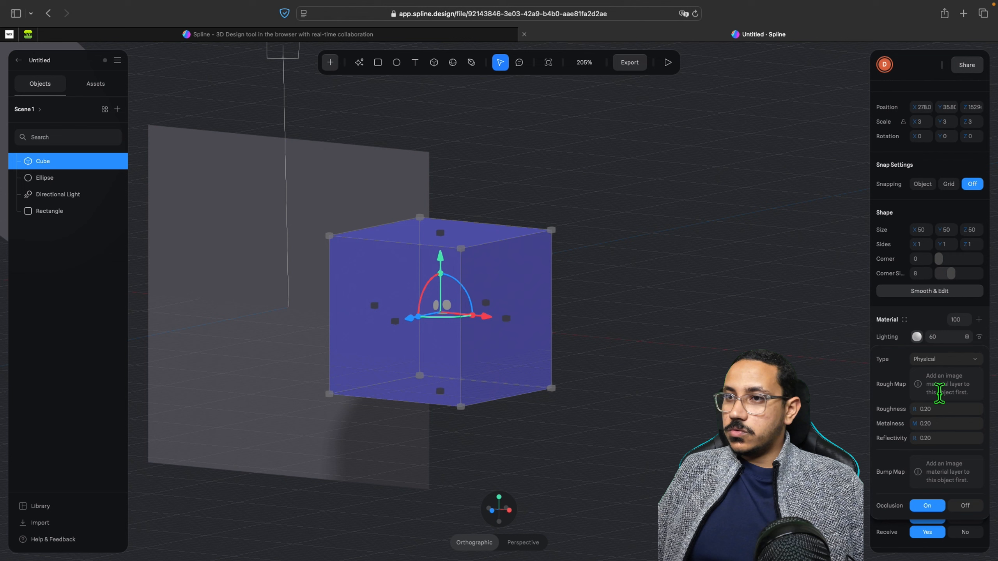
- Deselect the cube and preview the whole scene in play mode from farther out
click(656, 104)
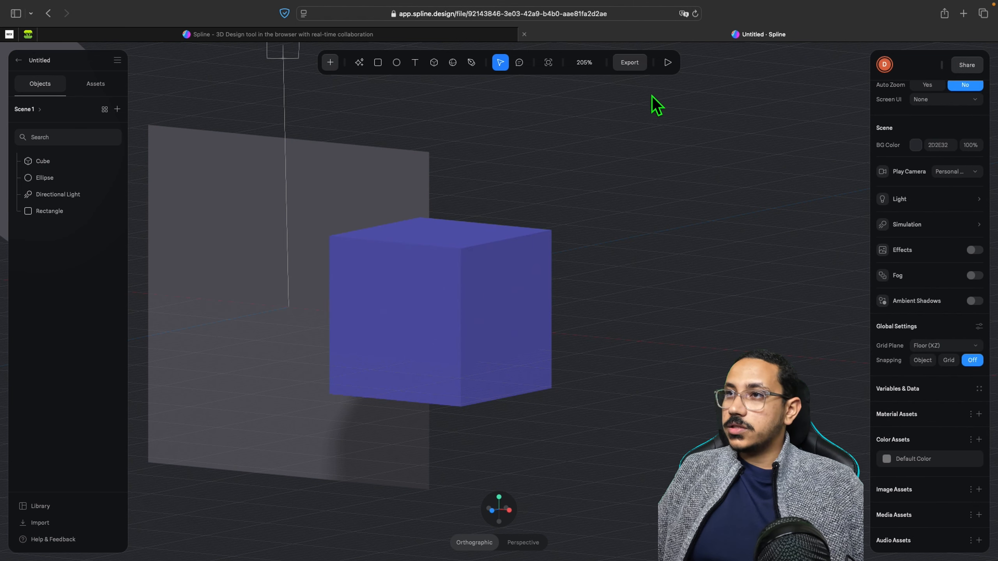
click(668, 63)
scroll(491, 334, down, 3)
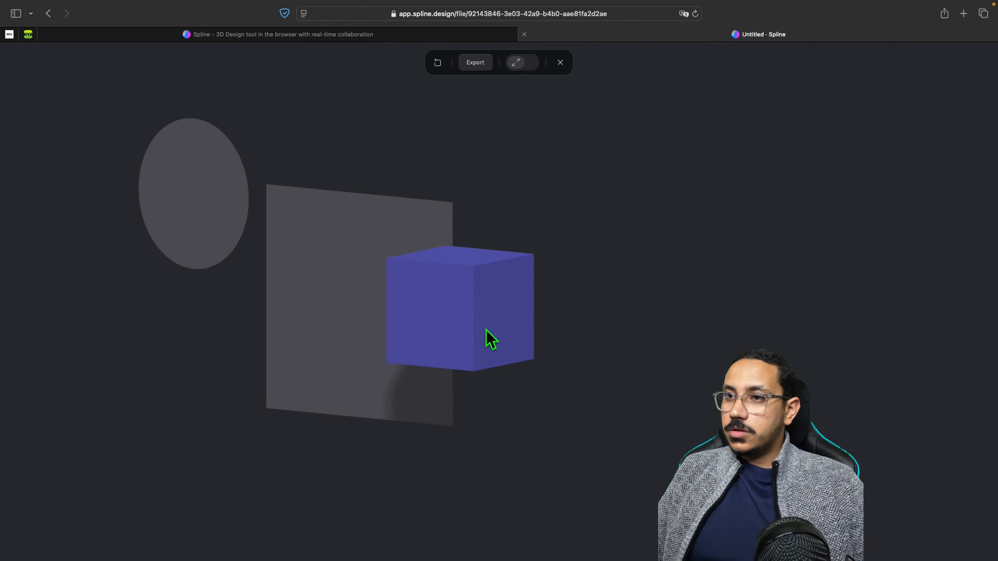
- Inspect the cube up close in the play preview, orbit around it, and return to editing the scene
scroll(487, 332, up, 5)
right_drag(486, 330, 536, 376)
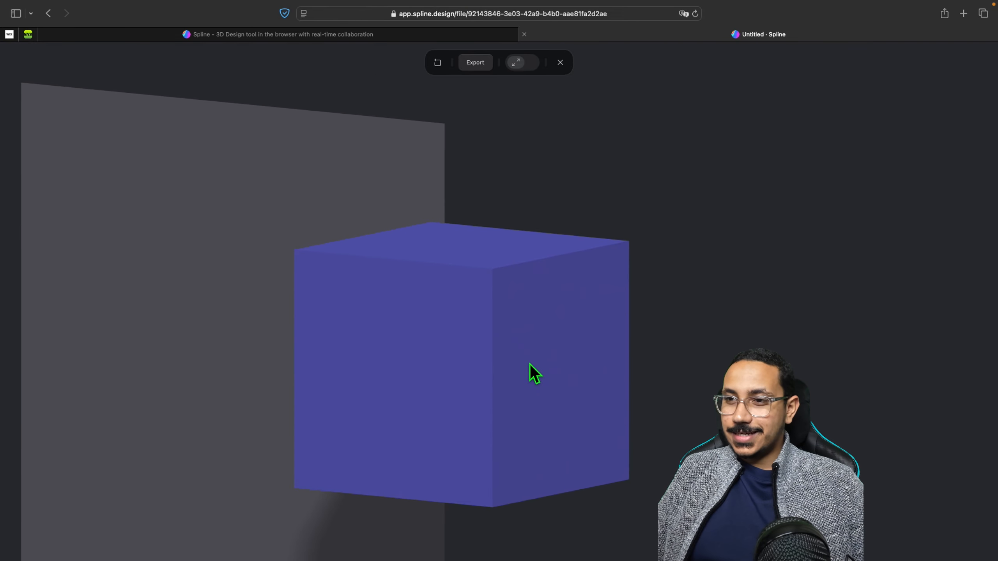
mouse_move(530, 364)
mouse_down()
mouse_move(538, 376)
mouse_move(584, 368)
mouse_move(537, 341)
mouse_move(503, 370)
mouse_move(547, 376)
mouse_move(541, 356)
mouse_up()
click(560, 62)
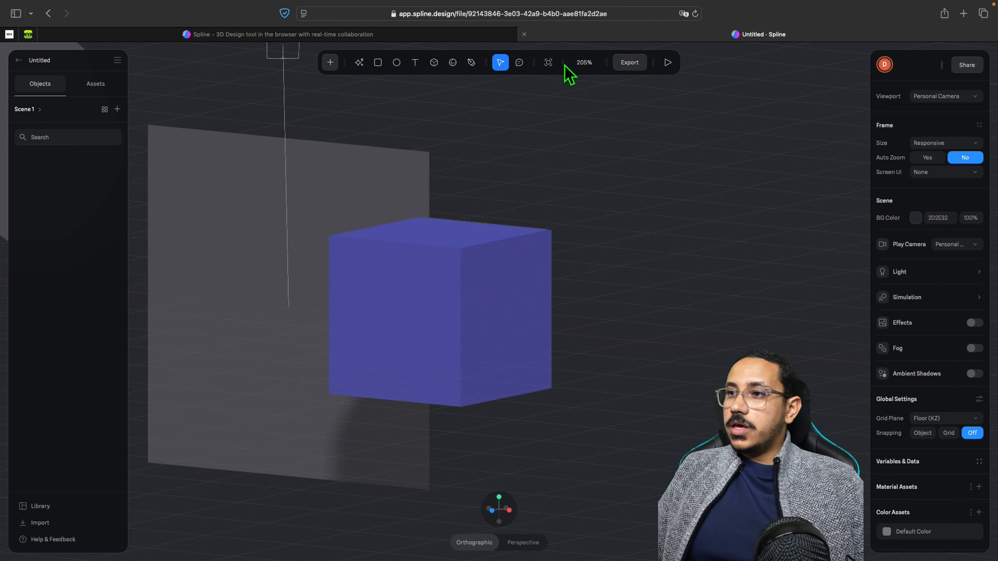
scroll(550, 397, up, 3)
scroll(554, 405, down, 3)
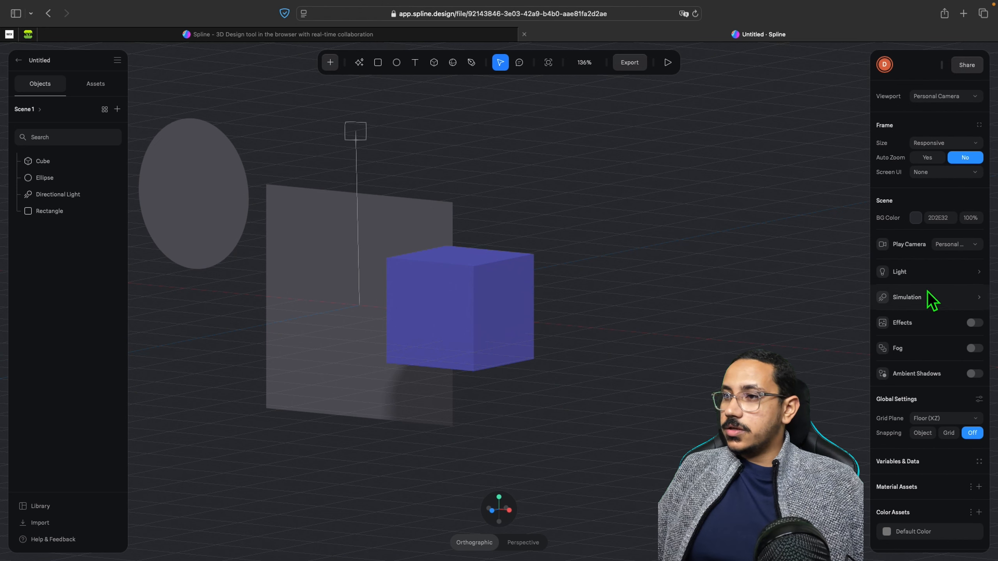
- Select the cube and examine its shape, material, visibility, shadow and collision properties
click(503, 324)
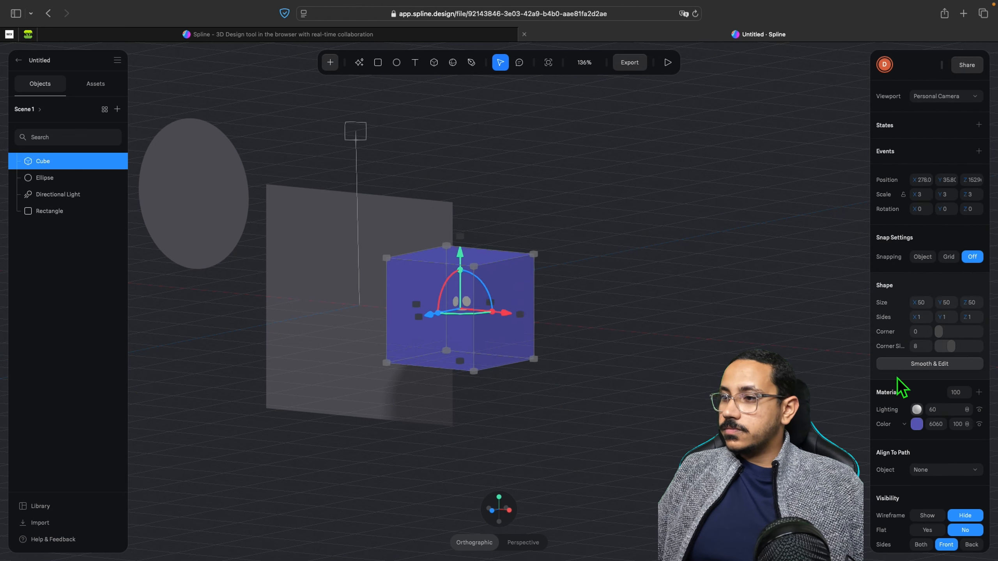
scroll(900, 389, down, 3)
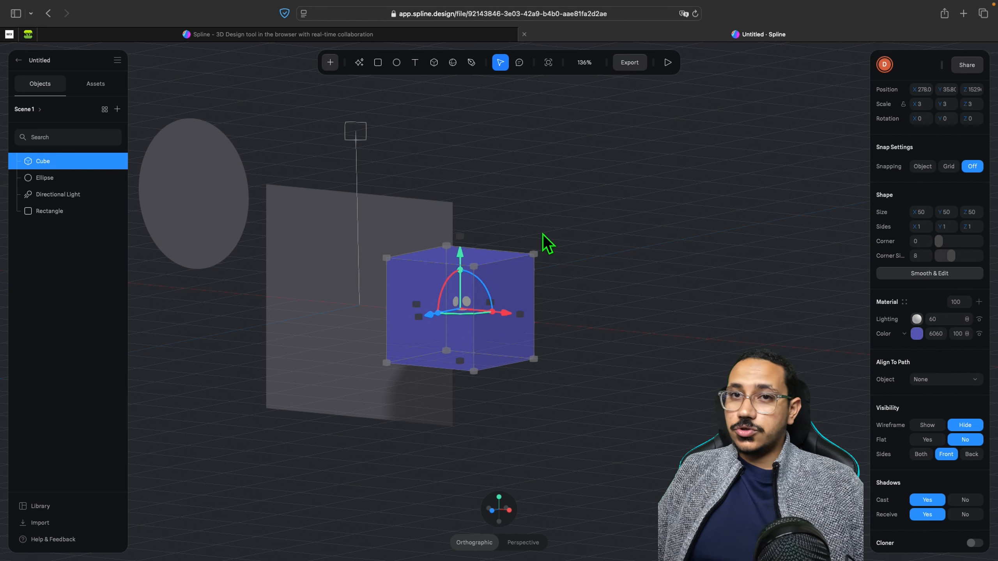
scroll(901, 410, down, 2)
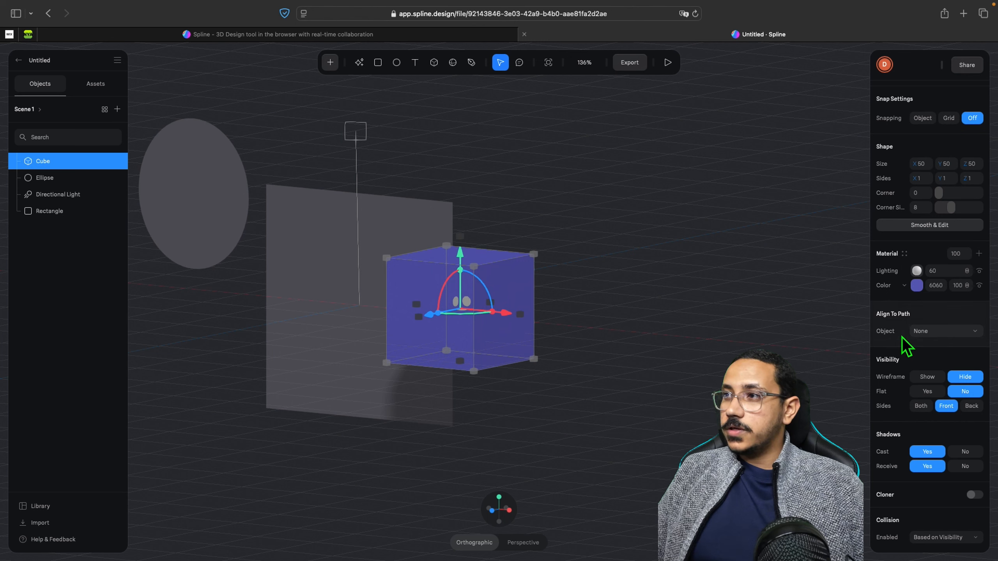
scroll(903, 342, up, 5)
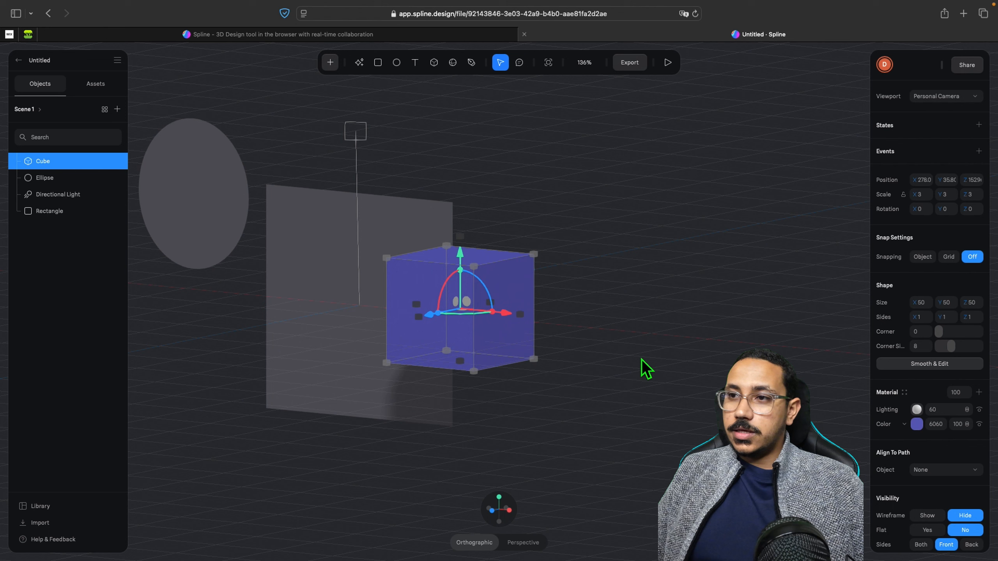
- Select the rectangle and the cube in turn to compare their object properties
click(677, 300)
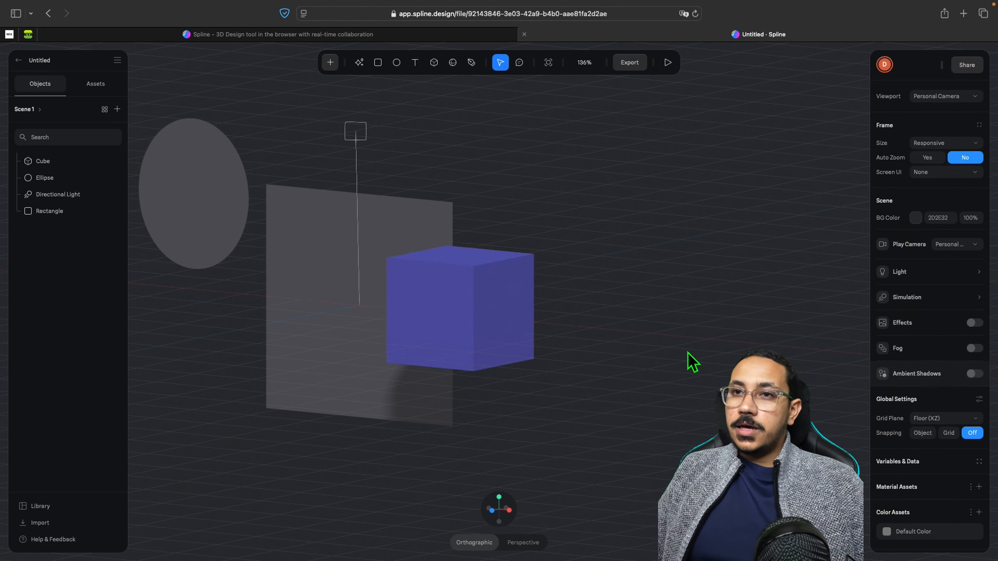
click(341, 280)
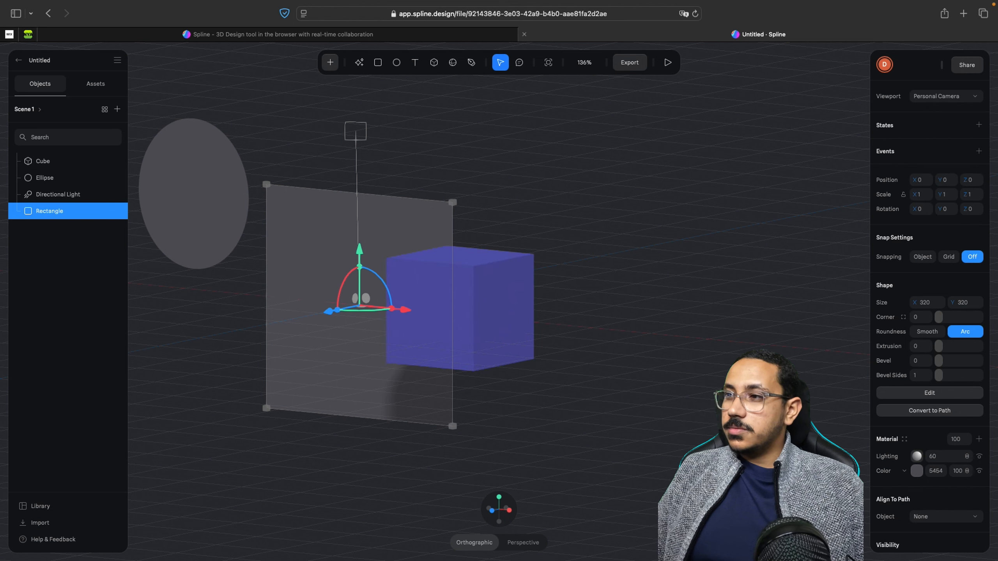
click(519, 310)
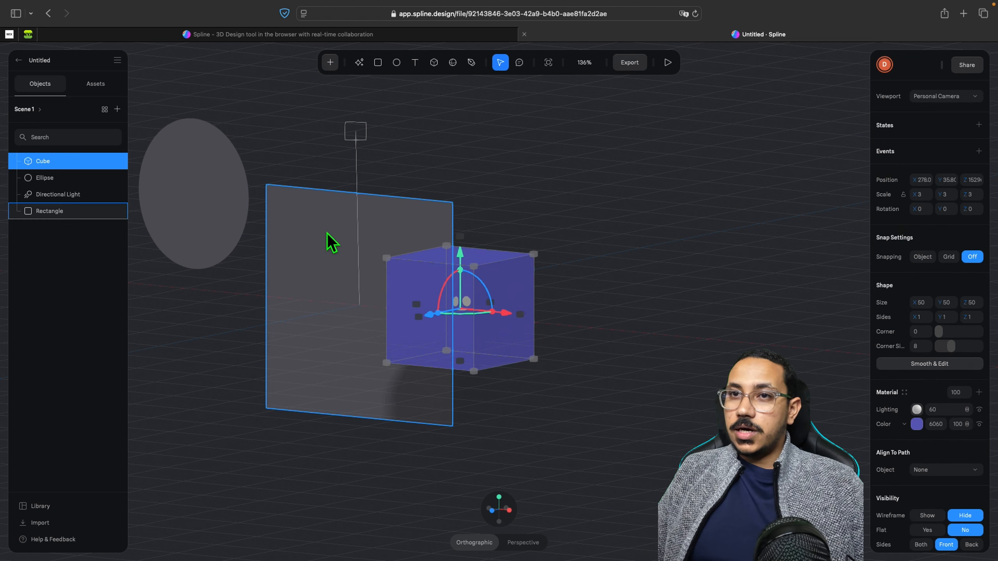
click(243, 221)
click(382, 318)
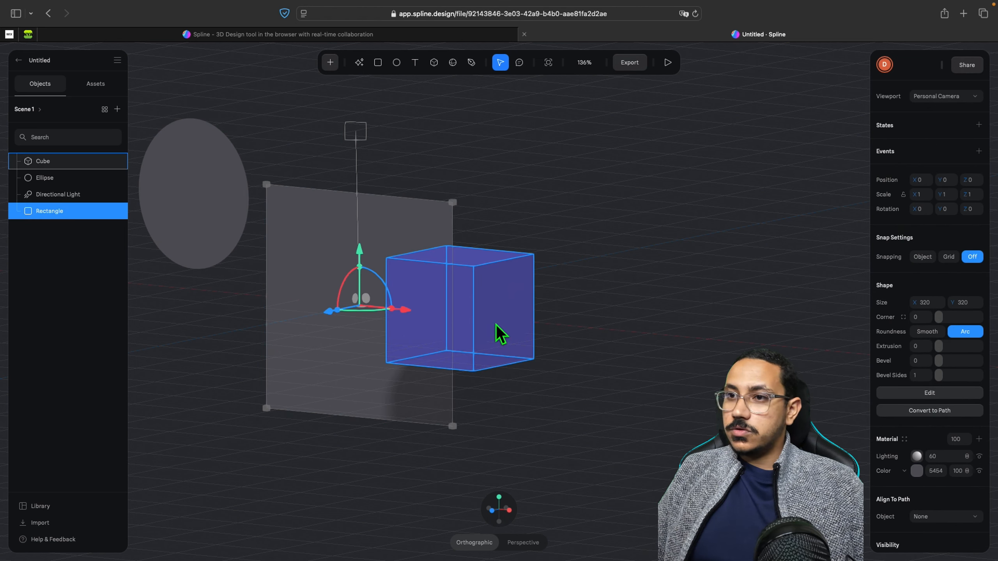
click(499, 335)
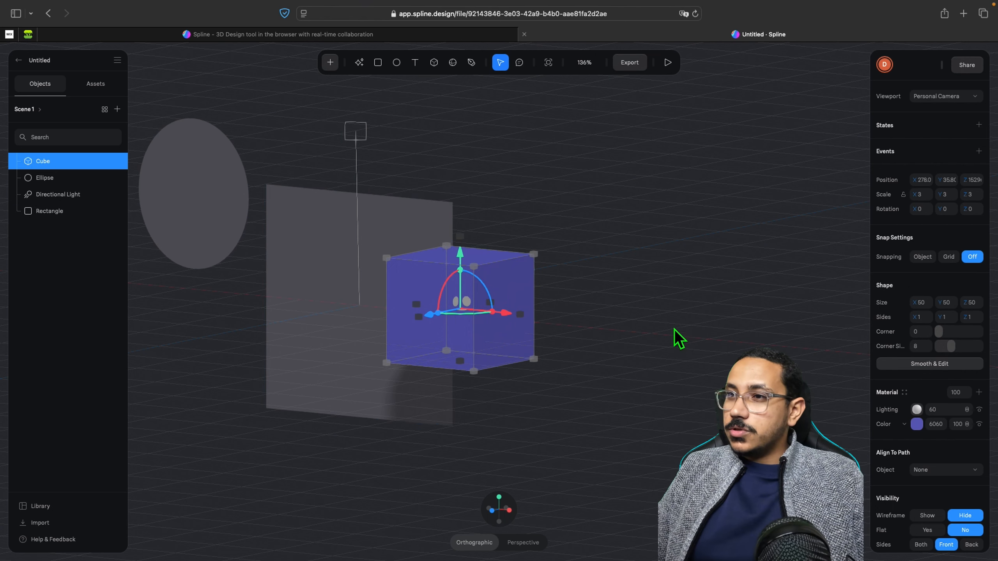
- Move the rectangle to about X 183, Y -60, Z -116 and reset the viewport to the front view
click(630, 258)
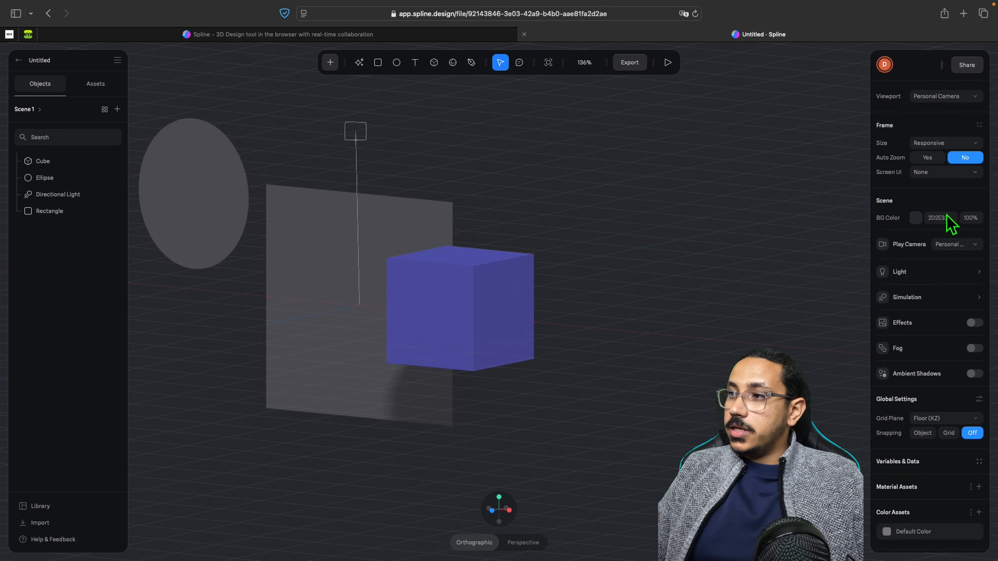
scroll(944, 282, down, 1)
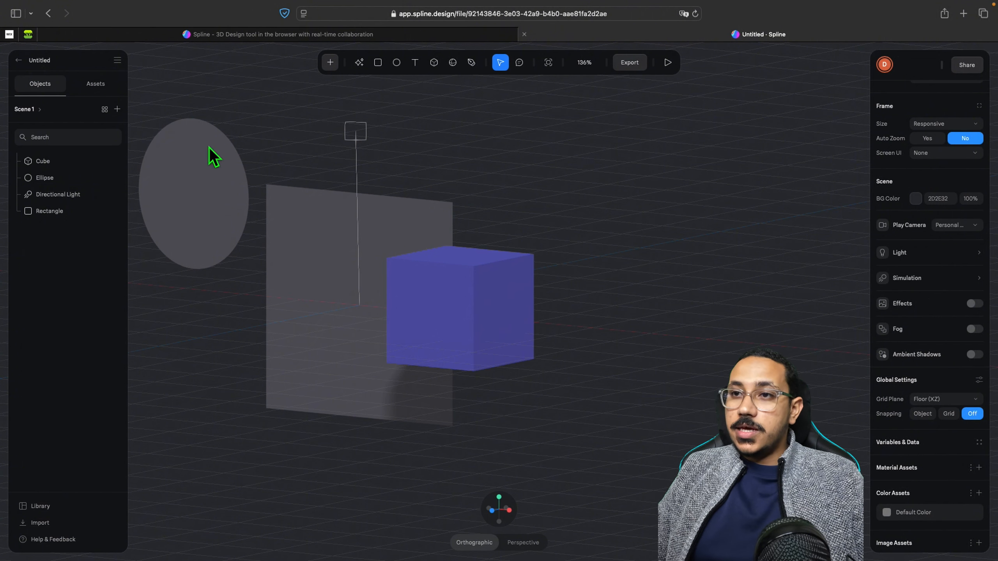
drag(290, 342, 562, 380)
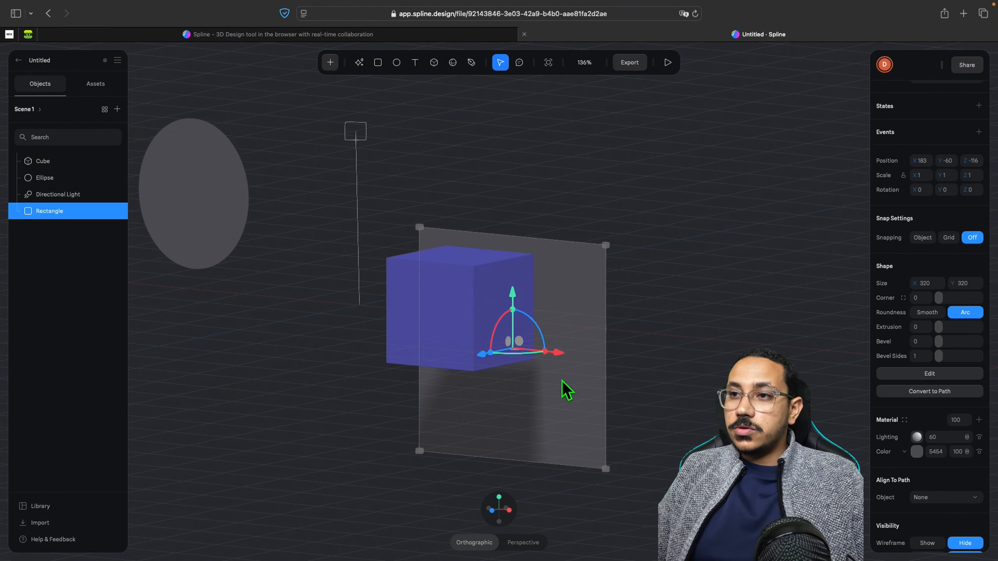
right_click(456, 138)
click(477, 149)
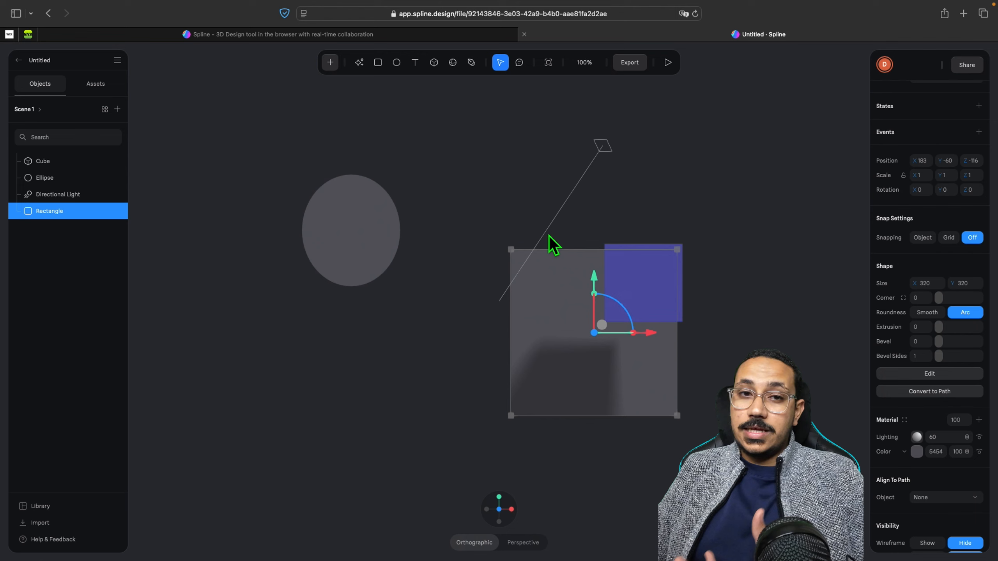
- Deselect the objects and examine the scene's Light and Simulation settings and the global options below them
click(652, 276)
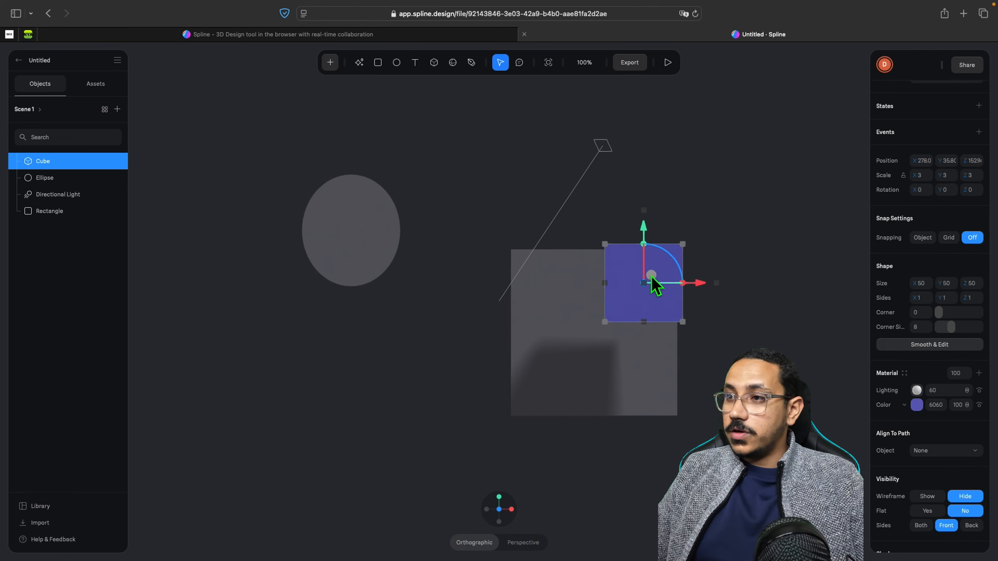
click(769, 277)
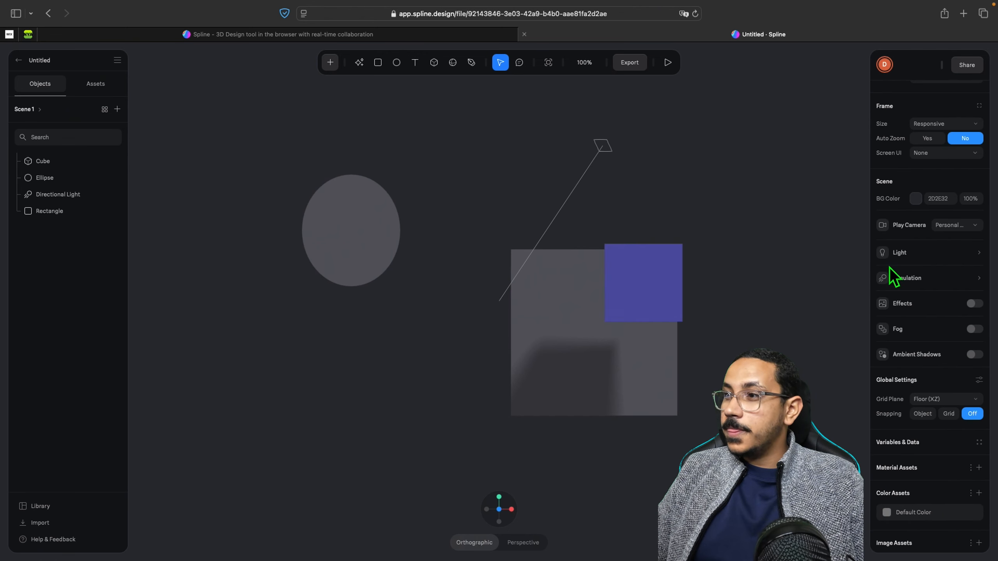
click(911, 260)
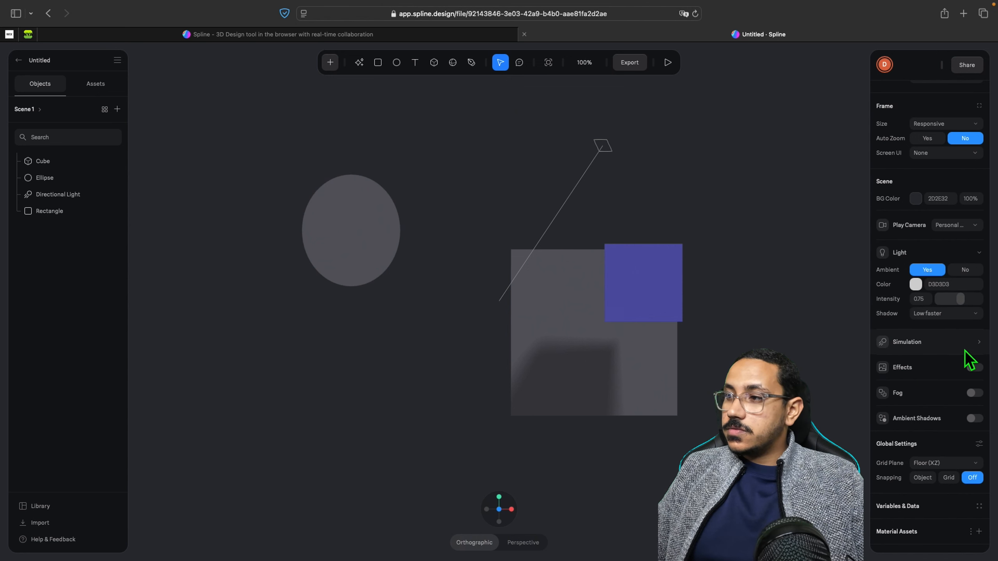
click(979, 342)
scroll(933, 379, down, 1)
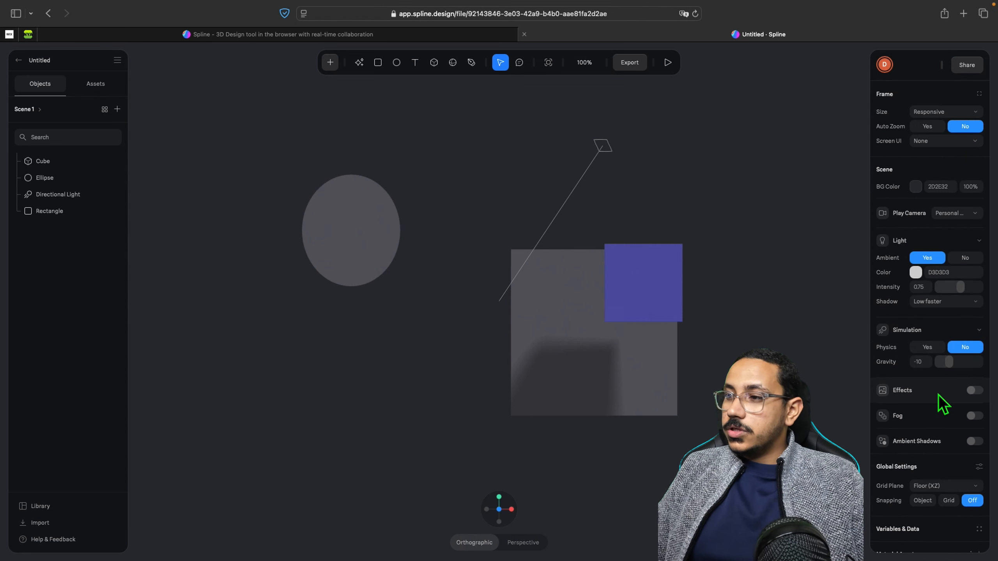
scroll(953, 408, down, 5)
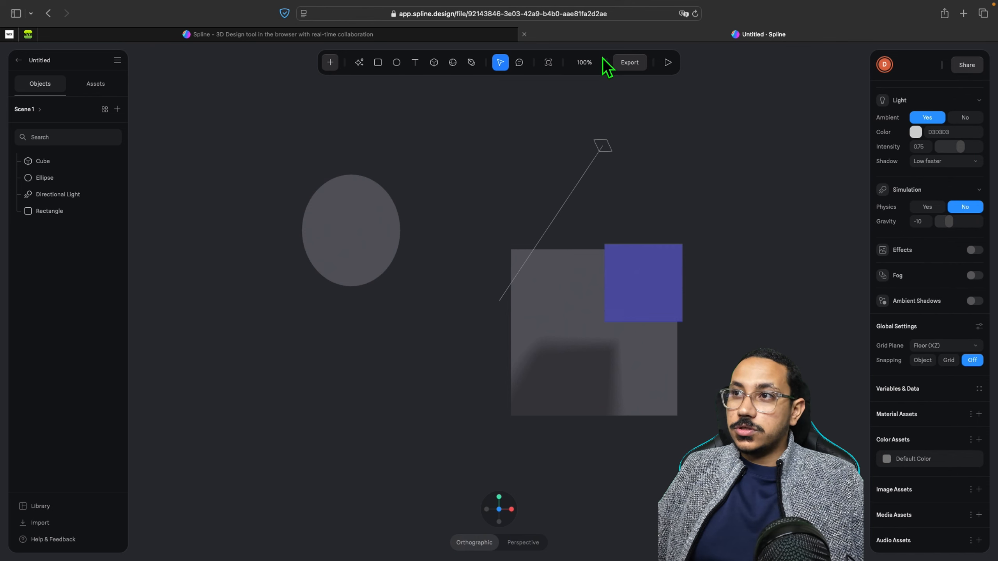
- Preview the scene in play mode, orbit it, enable the resizable frame and exit the preview
click(668, 62)
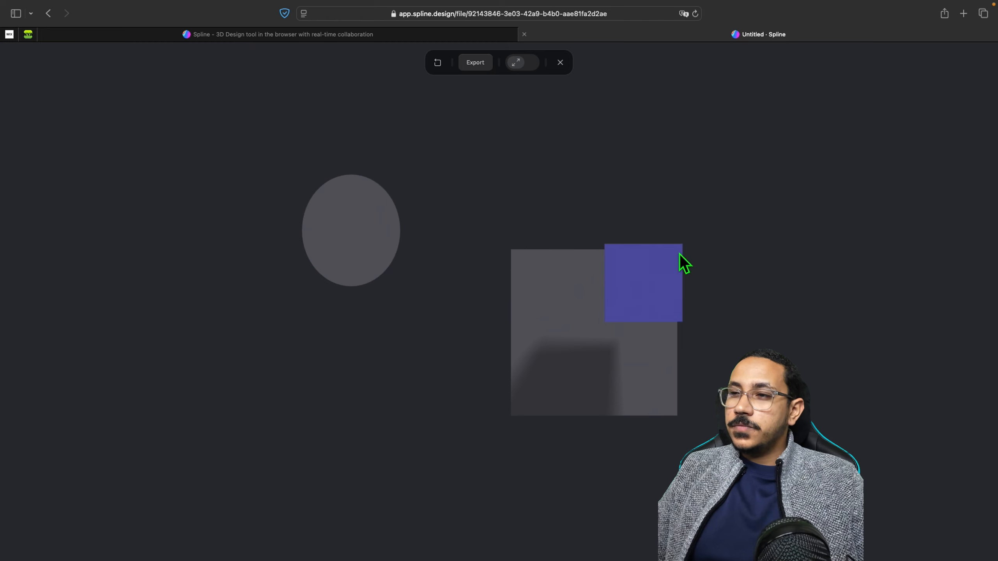
drag(679, 254, 690, 272)
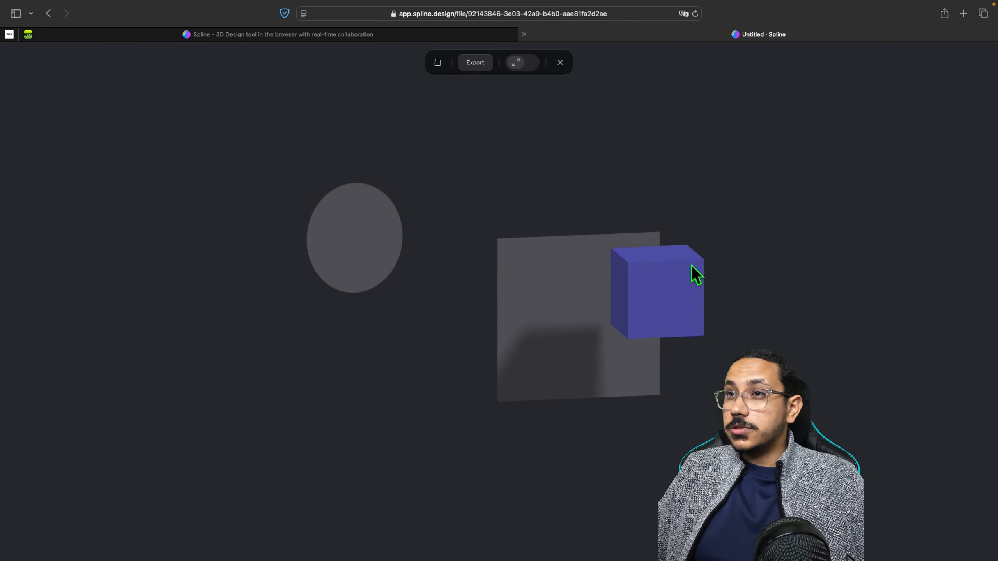
click(520, 64)
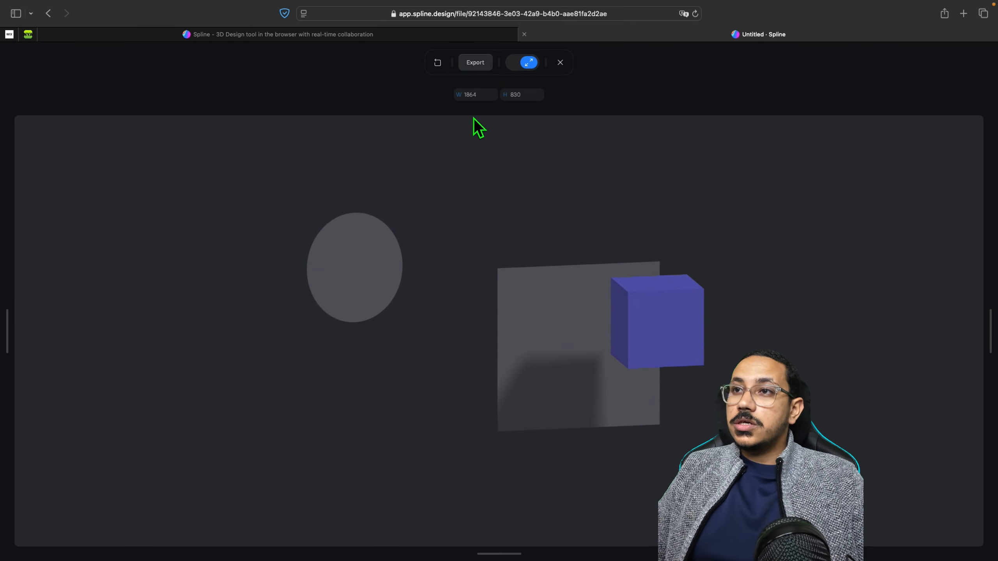
click(560, 67)
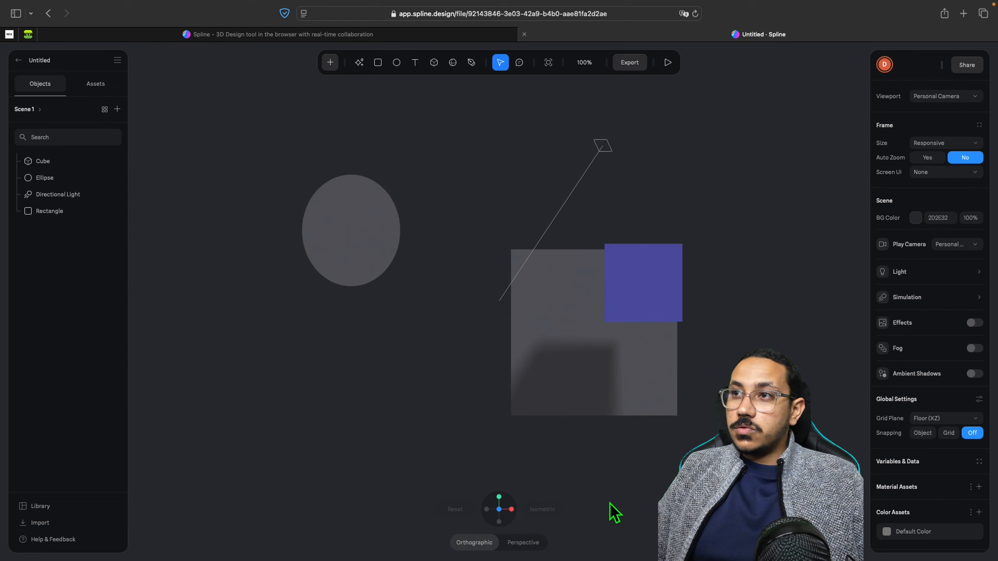
- Open the export options for the Public URL and publish the scene's latest changes to it
click(630, 63)
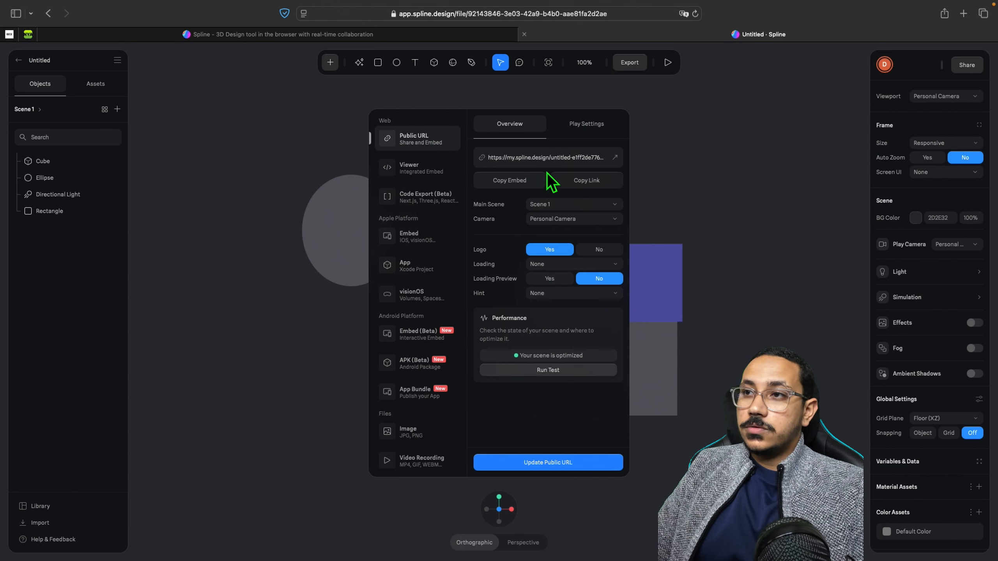
click(552, 163)
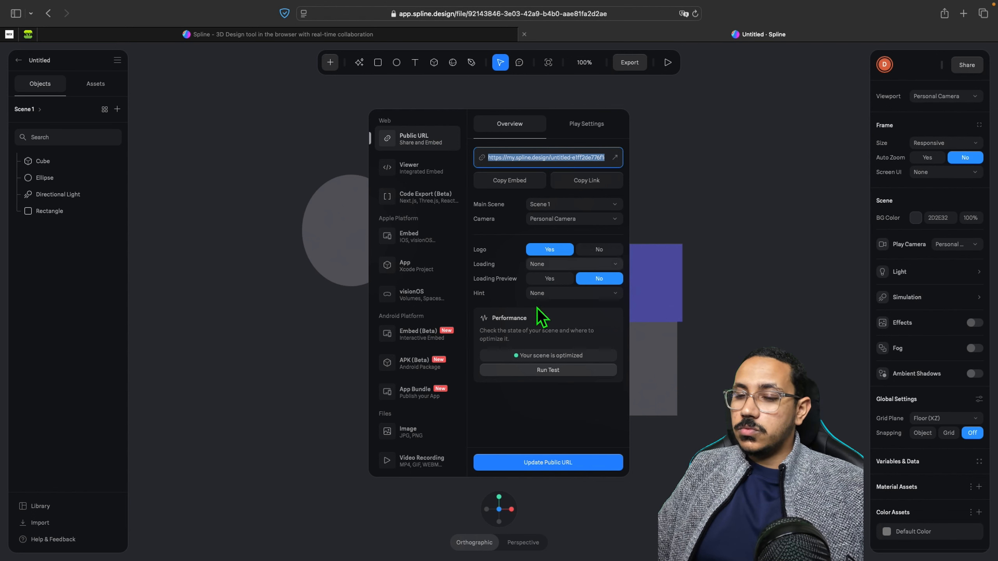
click(544, 464)
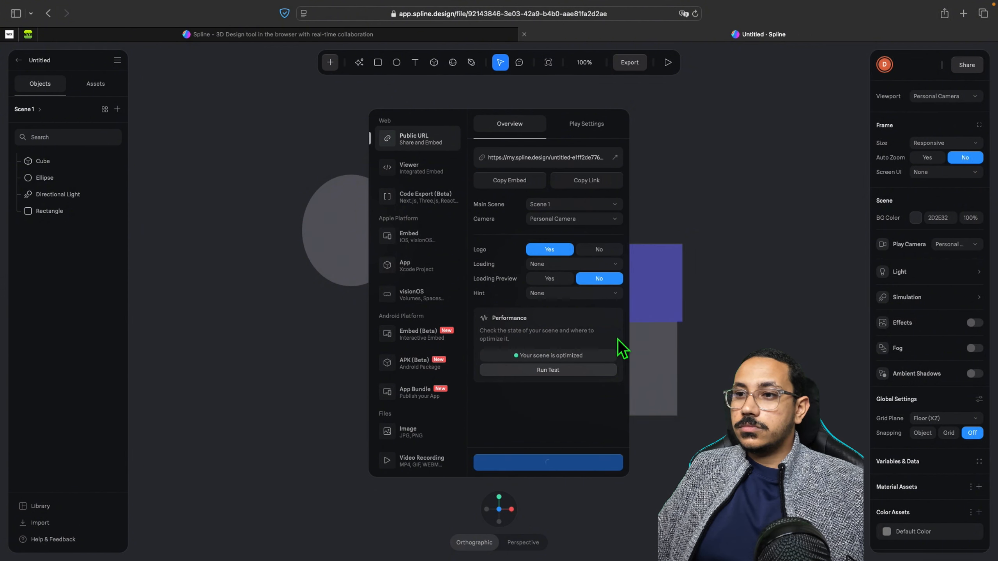
- Open the scene's public URL in a new browser tab and orbit the published scene
click(565, 159)
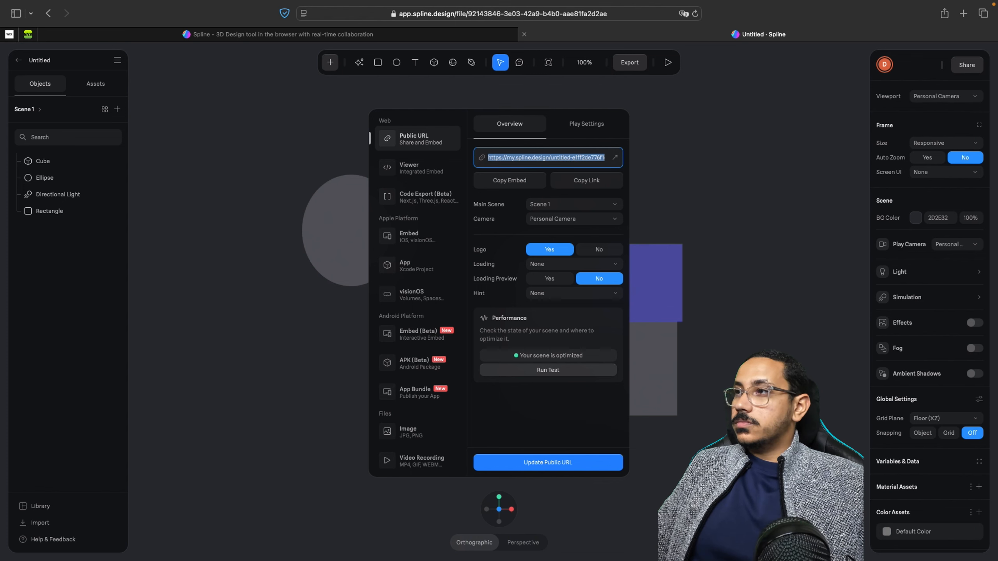
click(965, 15)
text(https://my.spline.design/untitled-e1ff2de776f1daee536c98789d29bbe0/)
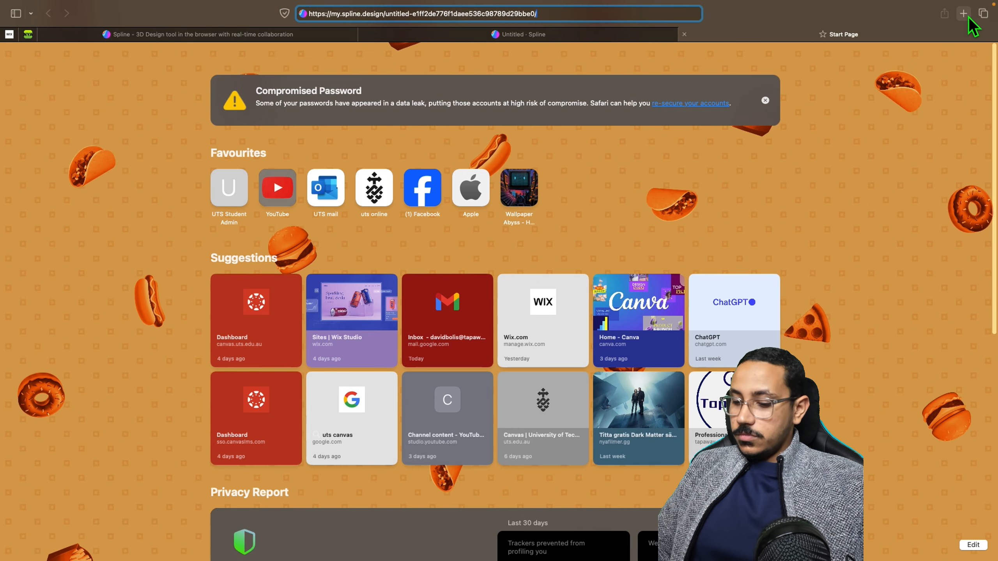
key(Return)
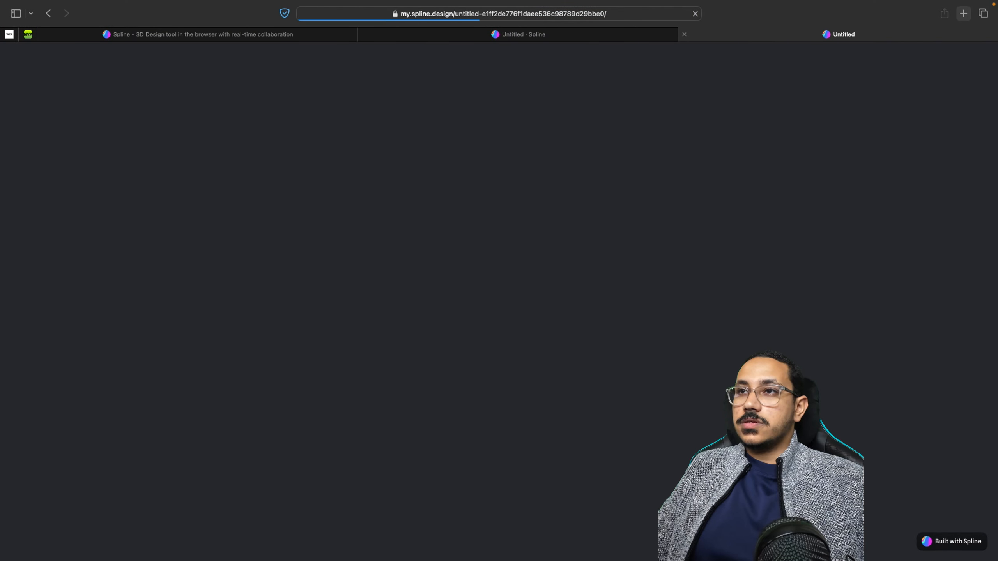
drag(646, 304, 730, 312)
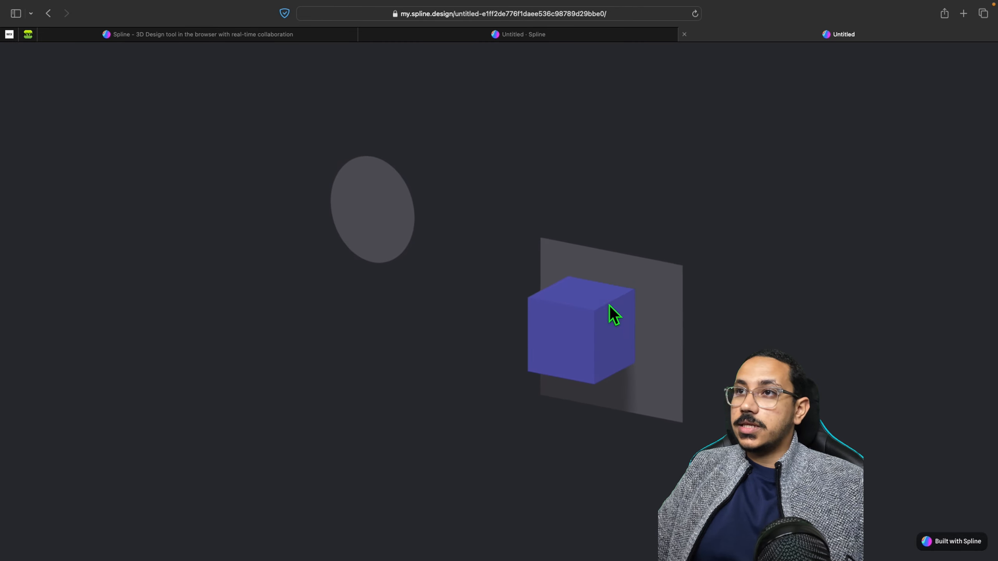
- Switch back to the Spline editor and examine the Public URL's play and touch settings
click(524, 35)
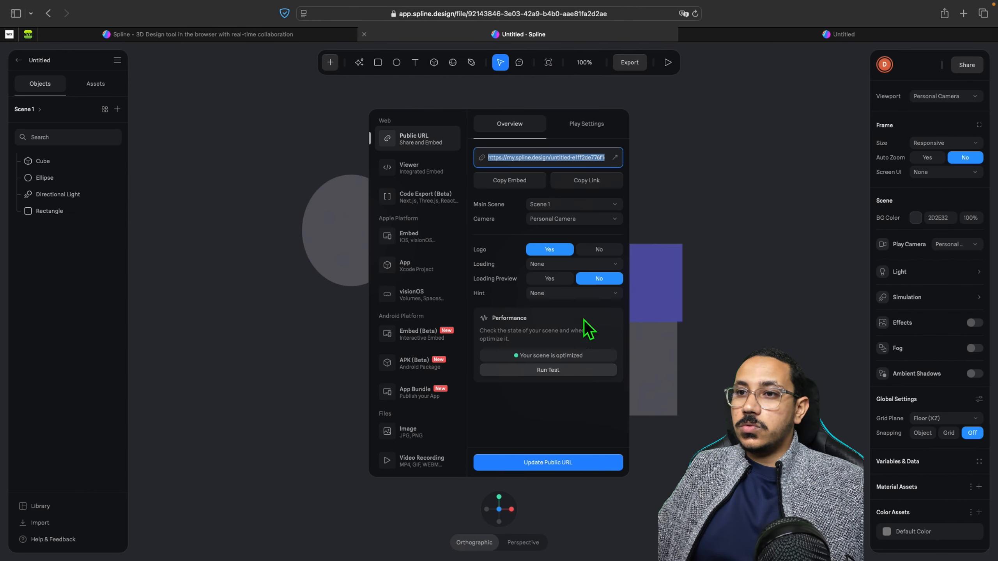
click(572, 129)
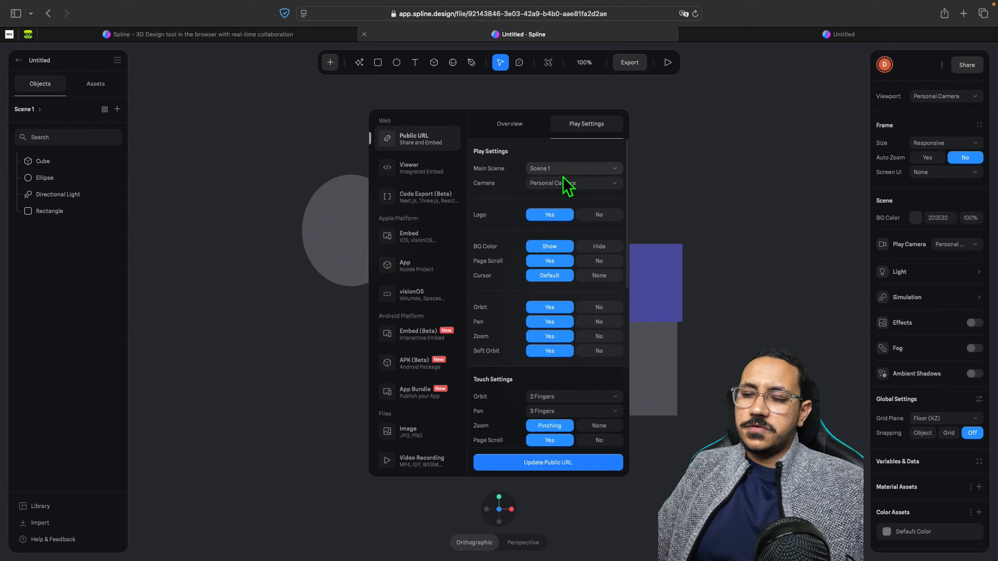
scroll(563, 217, down, 5)
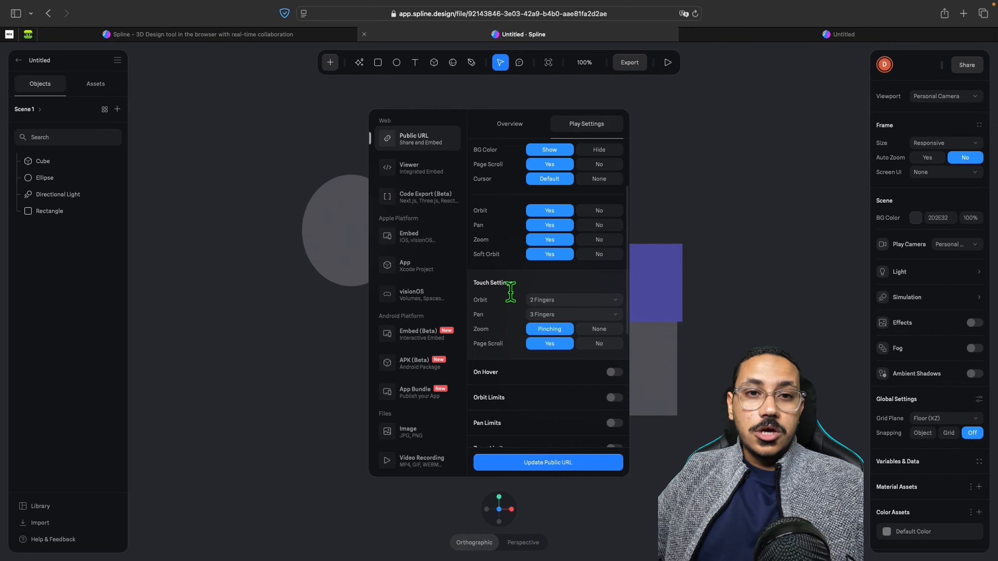
- Close the export options, zoom the viewport out to 25% and return it to 100%
click(562, 96)
click(586, 63)
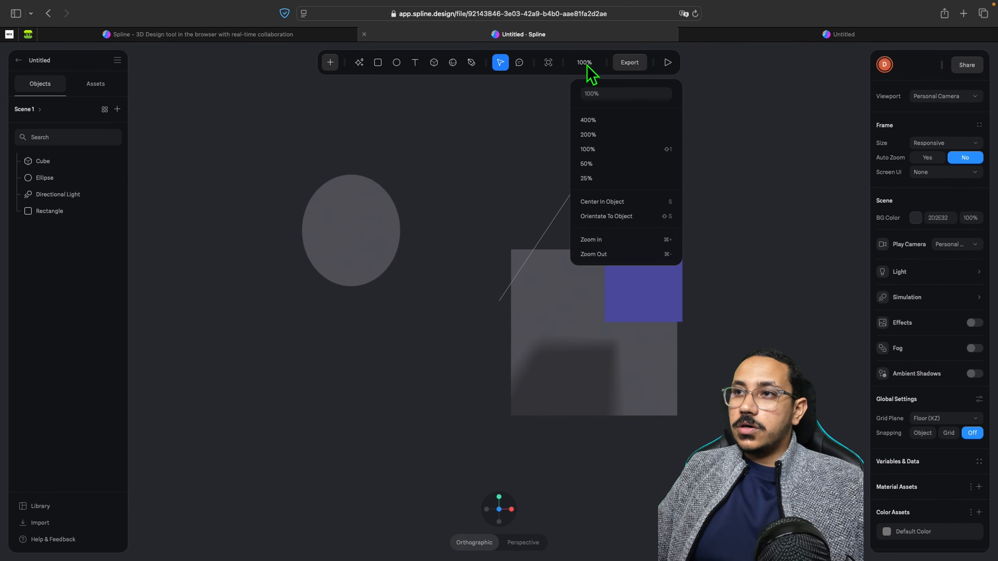
click(609, 180)
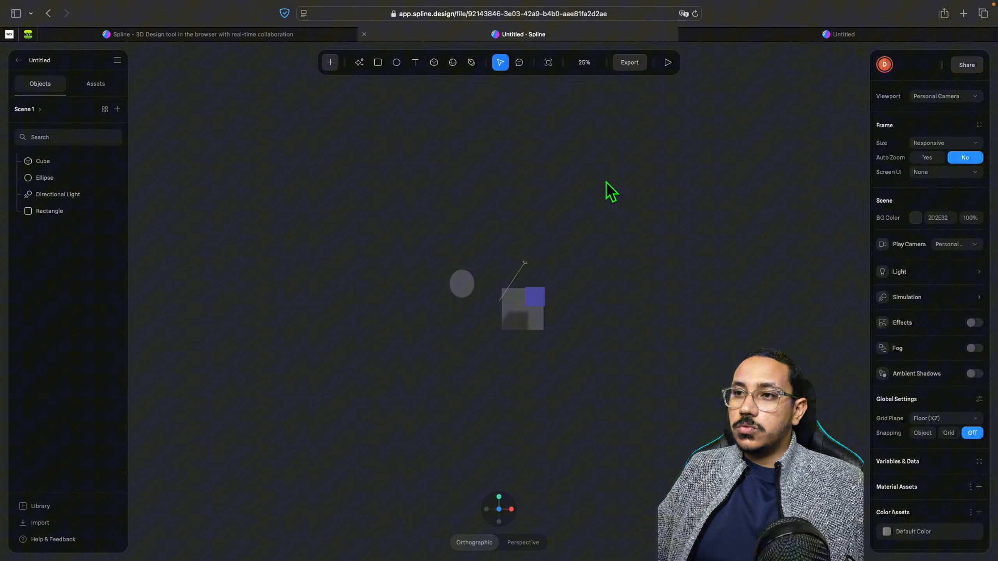
click(586, 63)
click(608, 153)
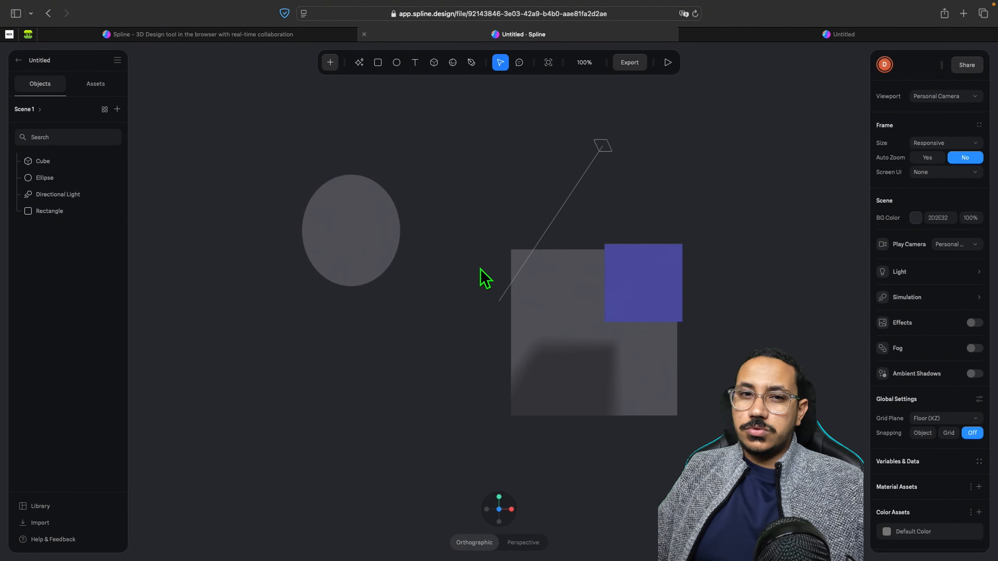
click(585, 63)
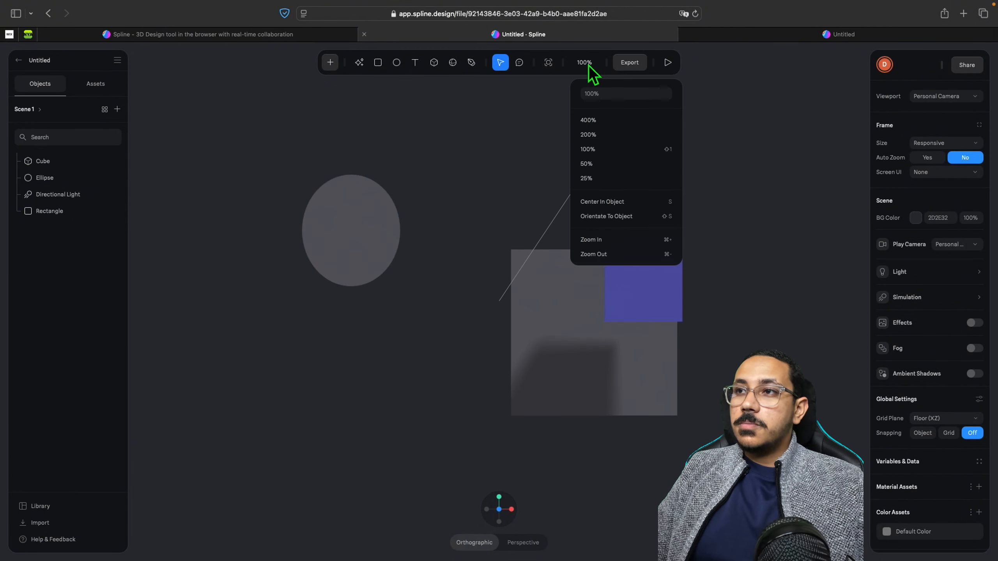
click(594, 155)
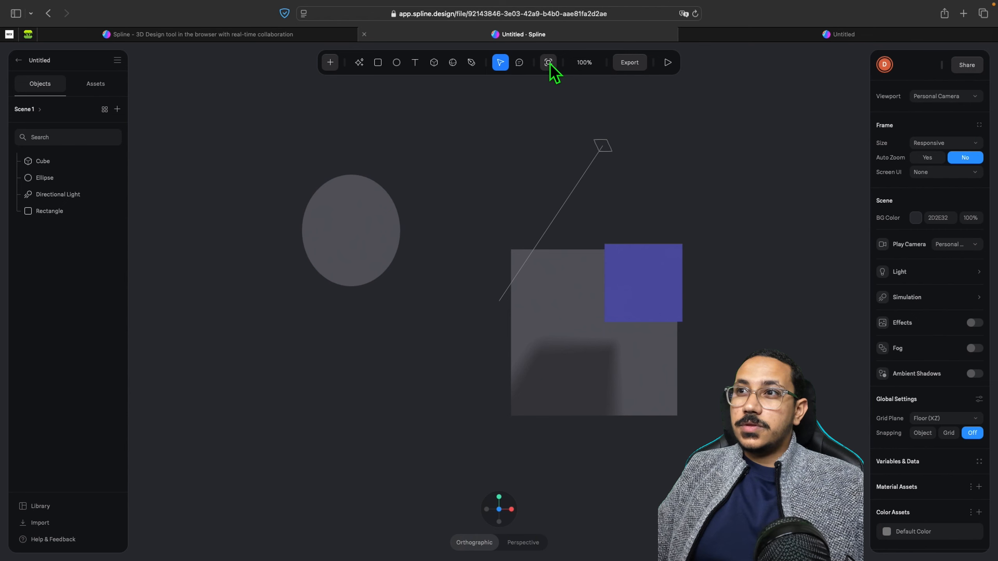
- Show the resizable frame around the scene to examine its full extent, and exit the frame view
click(550, 63)
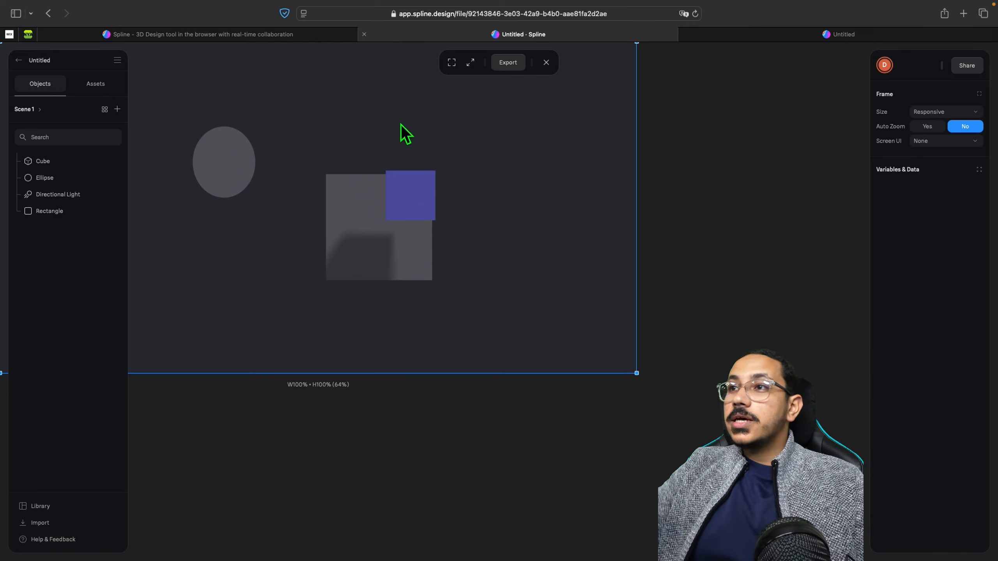
scroll(400, 125, left, 5)
ctrl+scroll(400, 124, up, 2)
ctrl+scroll(401, 125, down, 5)
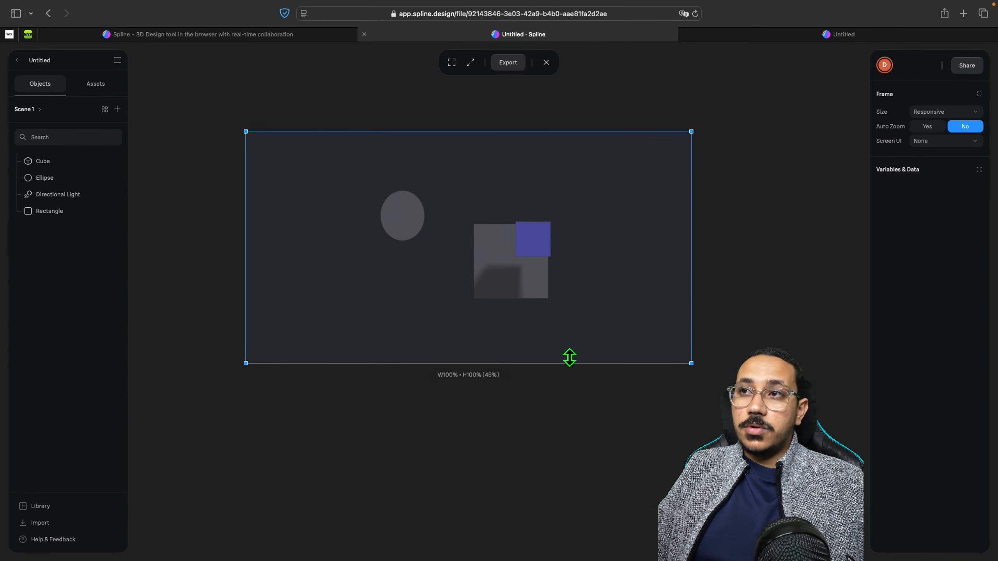
click(547, 63)
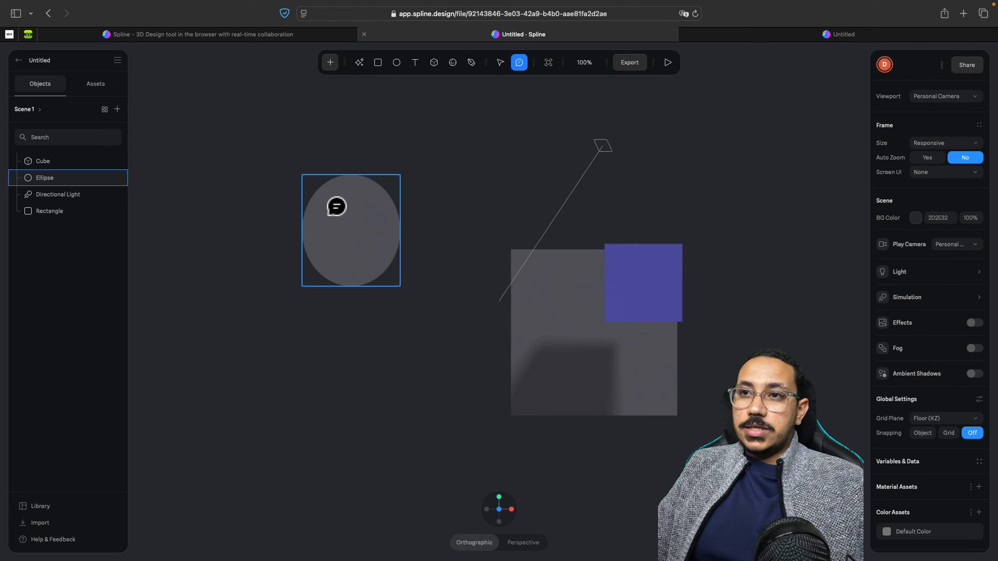
- Post the comment "Make Sure This is Blue" on the ellipse
click(358, 201)
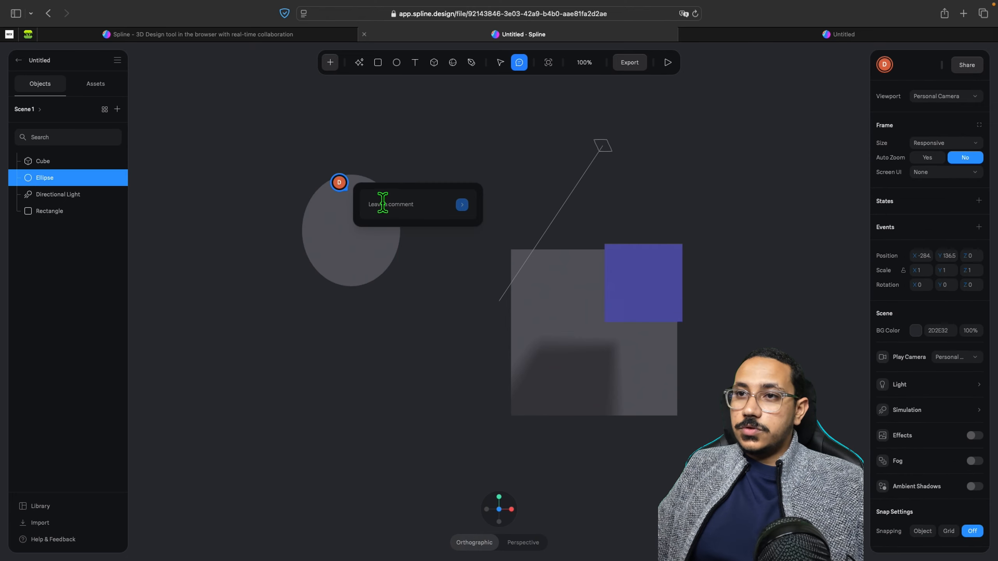
click(417, 213)
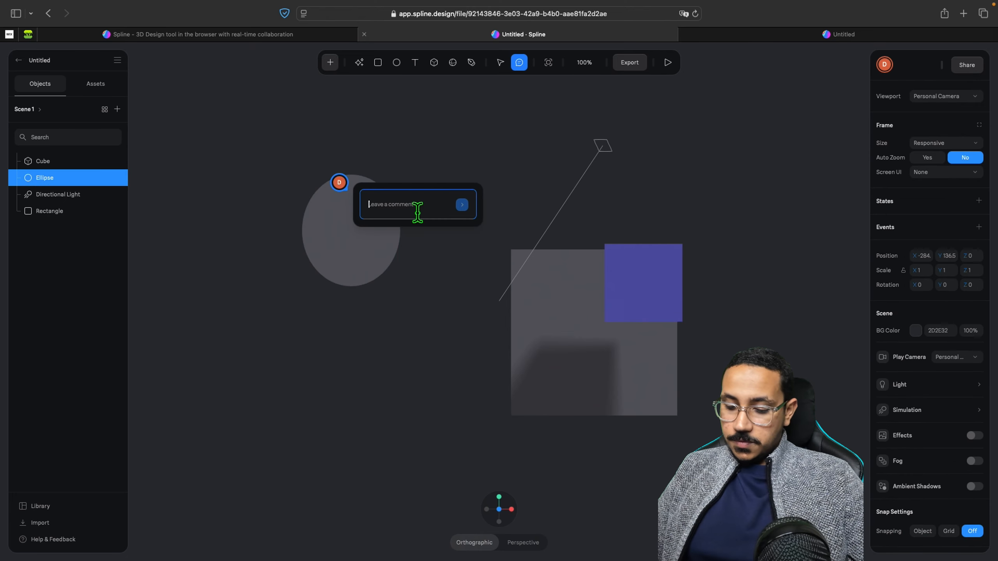
text(Make)
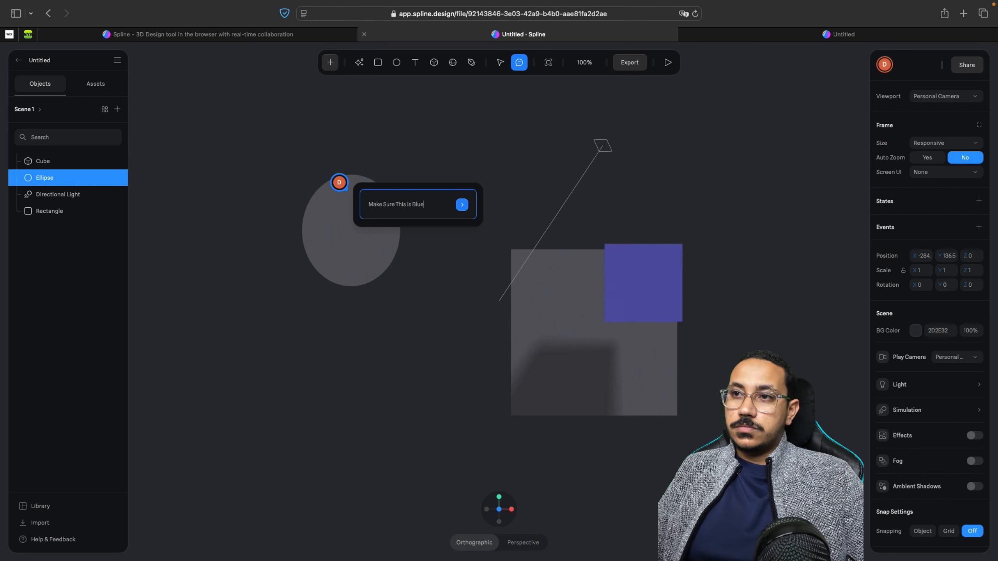
text(Sure This is Blue)
click(462, 204)
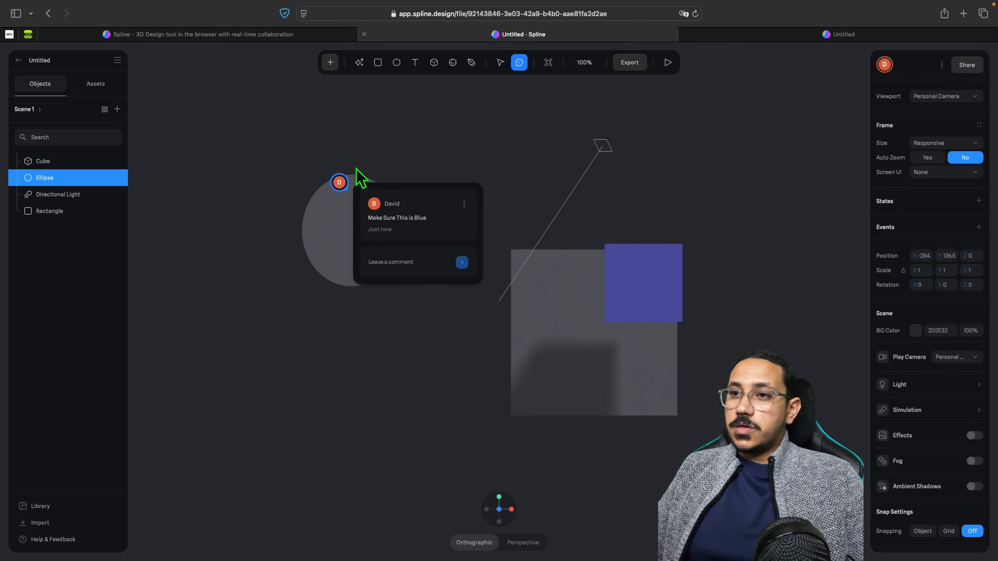
- Delete the comment thread on the ellipse and confirm the deletion
scroll(404, 322, up, 1)
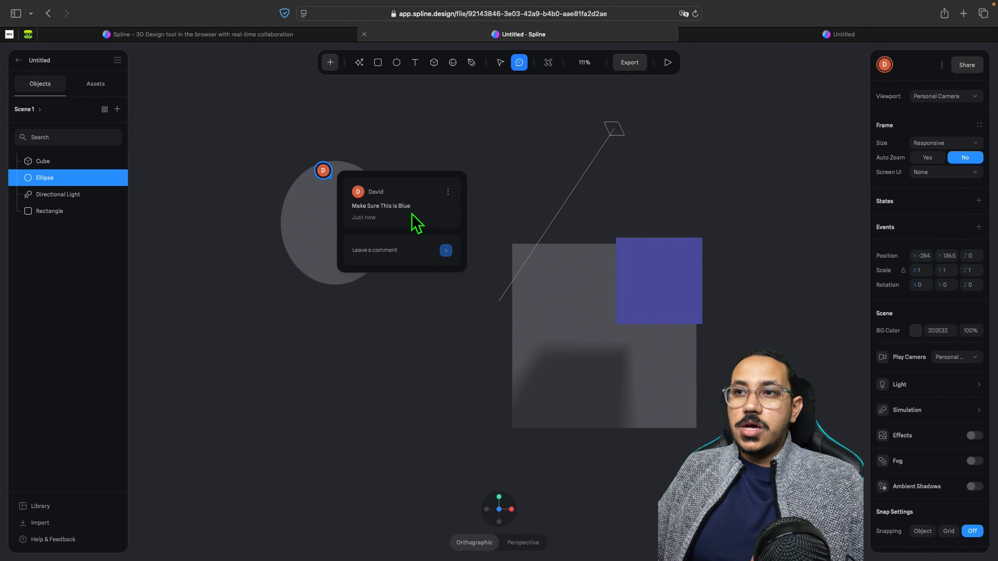
click(448, 191)
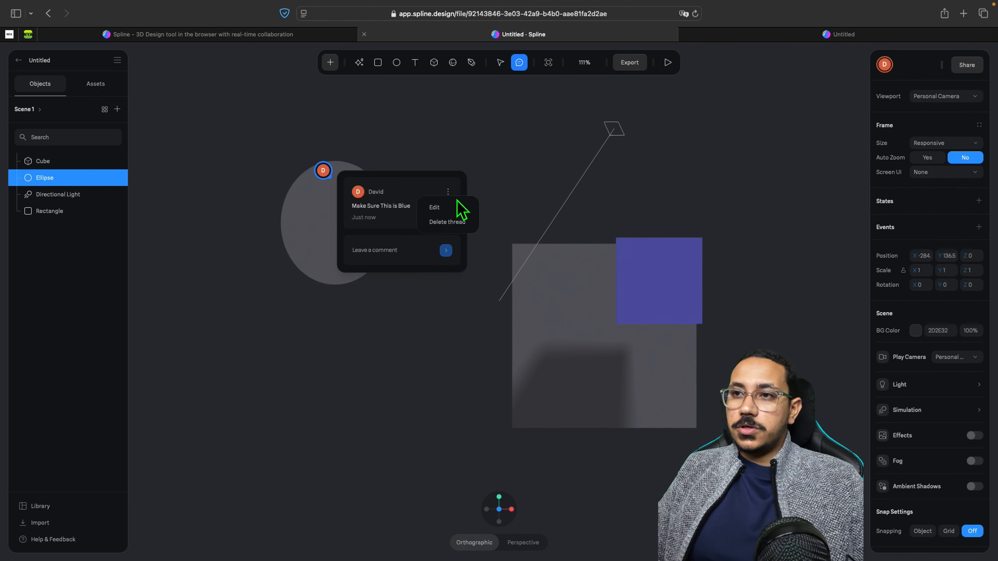
click(457, 224)
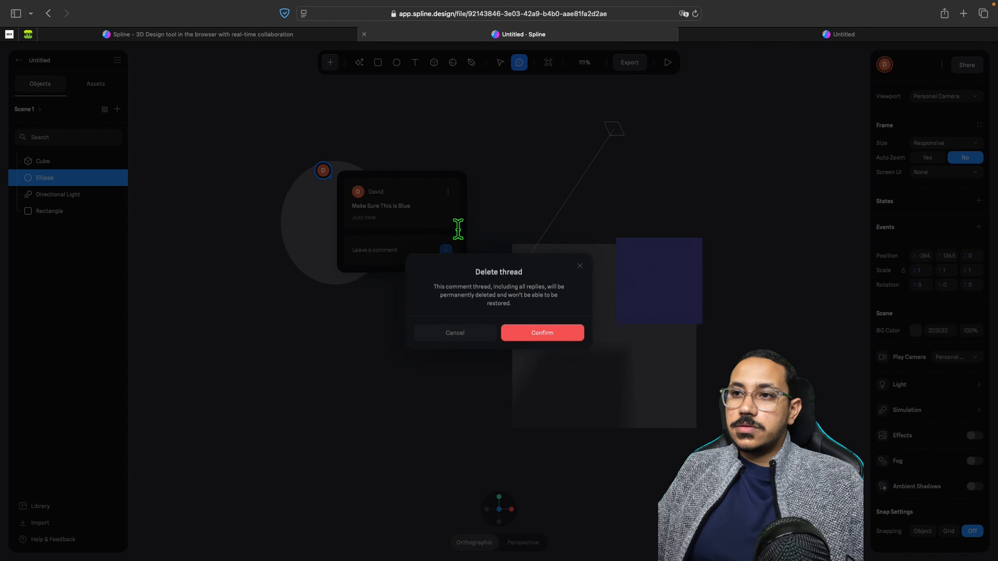
click(542, 336)
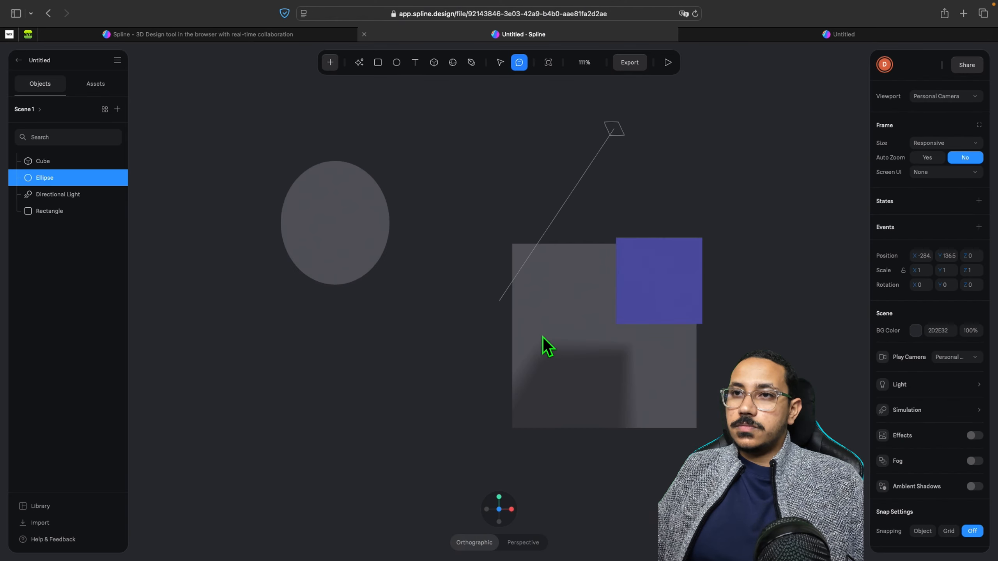
- Switch back to the selection tool and select the rectangle, the cube and the ellipse in turn
click(500, 63)
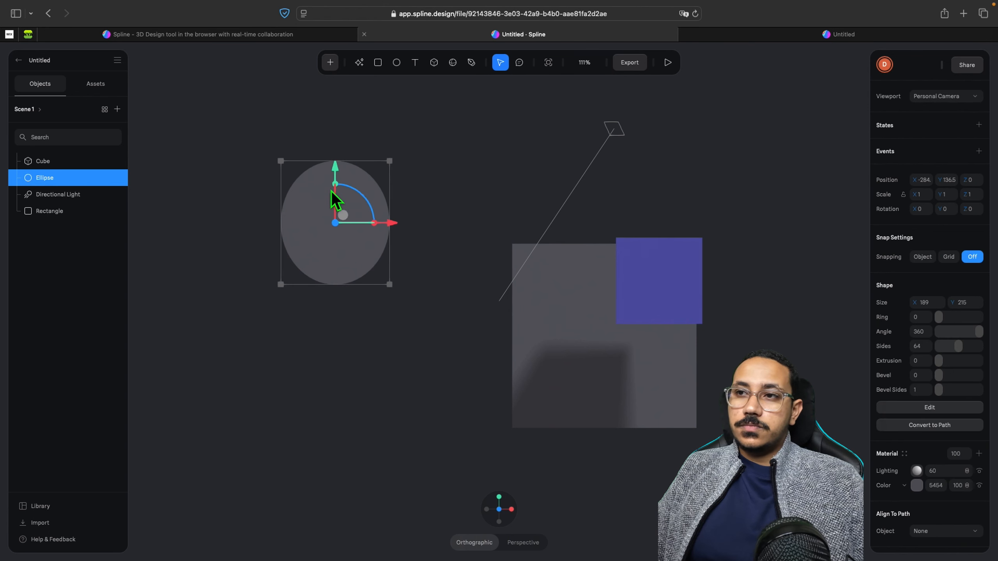
click(575, 345)
click(639, 301)
click(356, 234)
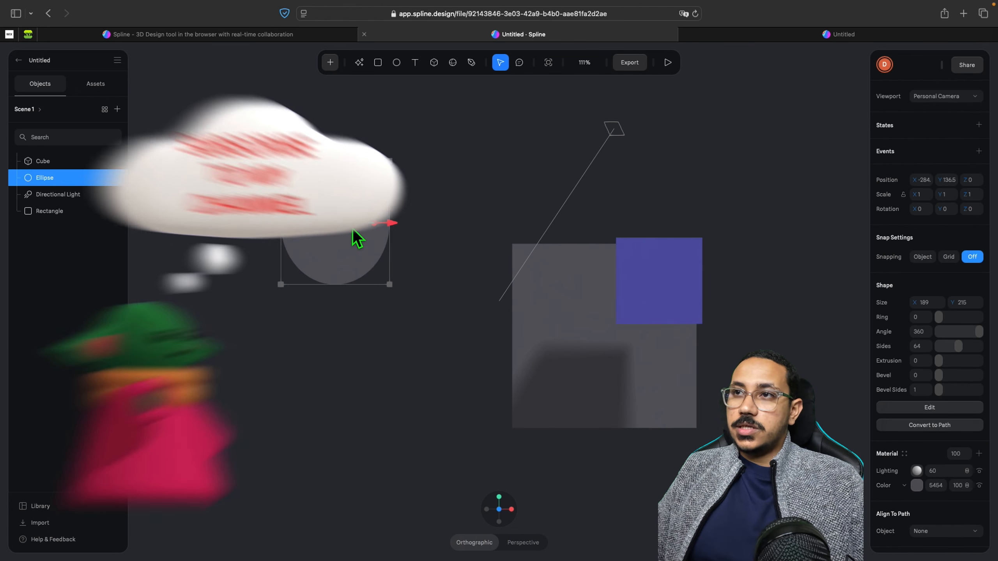
click(409, 169)
click(357, 204)
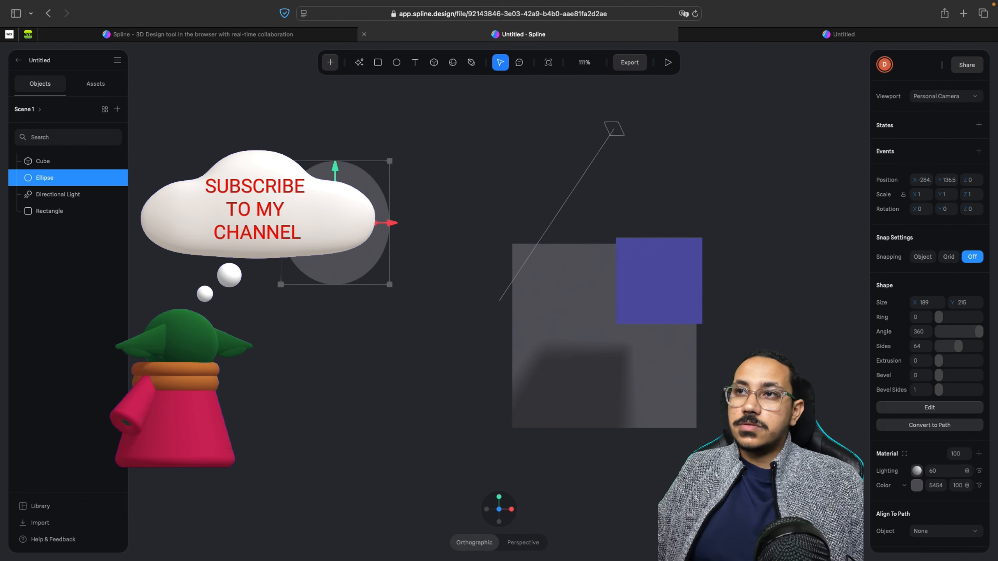
- Draw a freeform shape about 145 by 184 between the ellipse and the cube with the Pen tool, and delete it again
click(472, 64)
drag(463, 146, 384, 140)
drag(439, 228, 515, 197)
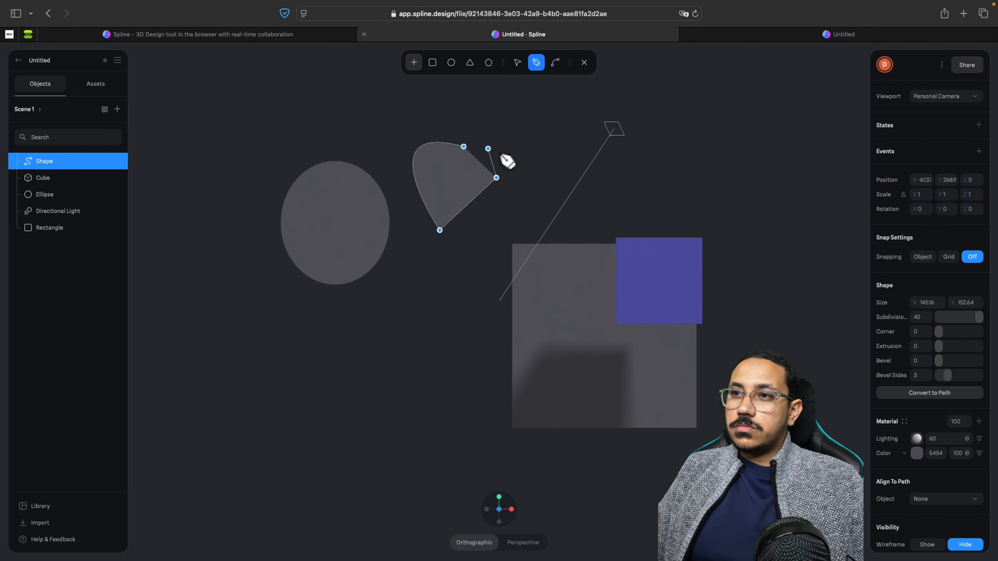
click(487, 141)
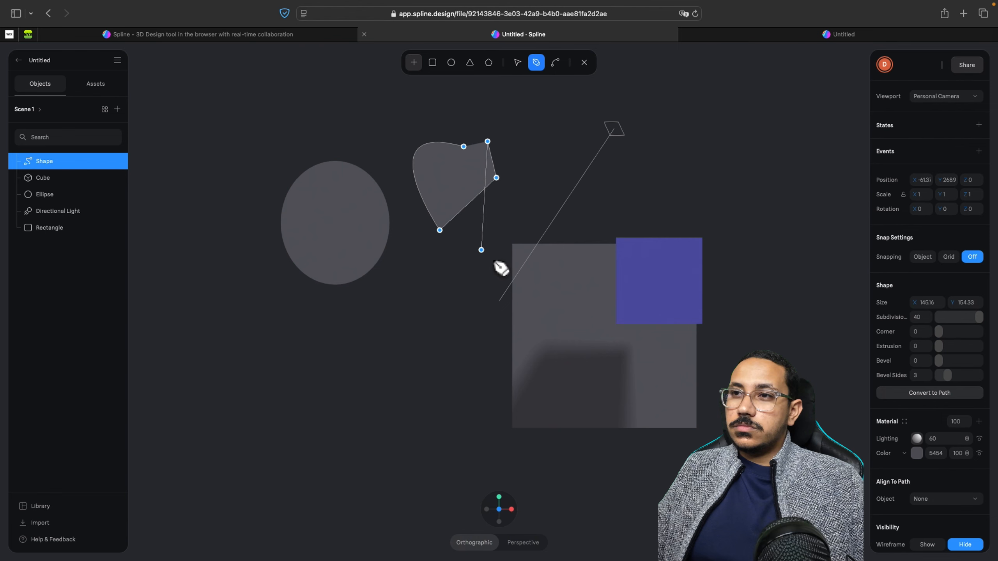
click(584, 63)
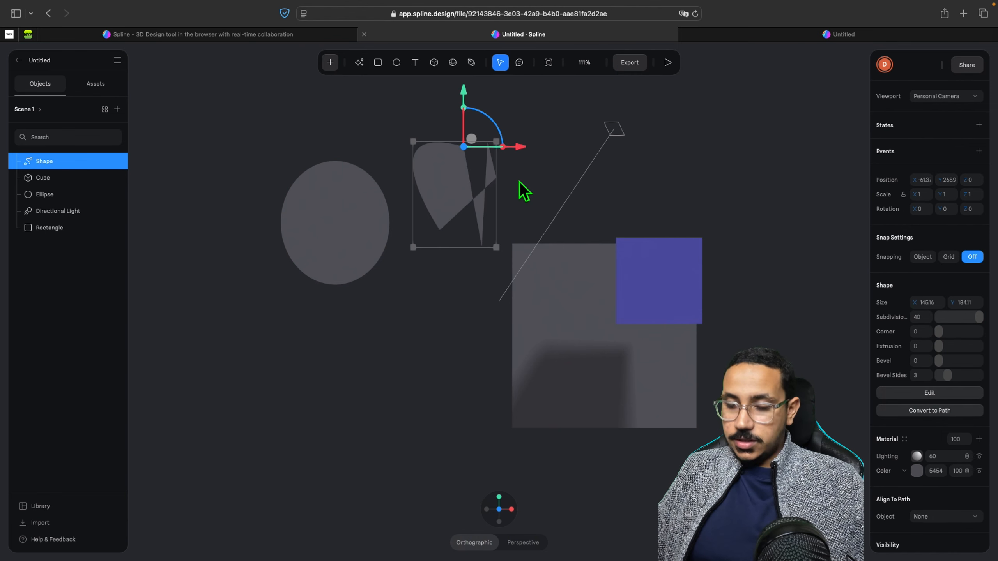
mouse_move(519, 181)
right_down()
mouse_move(425, 189)
mouse_move(427, 149)
mouse_move(522, 166)
mouse_move(507, 204)
mouse_move(519, 188)
right_up()
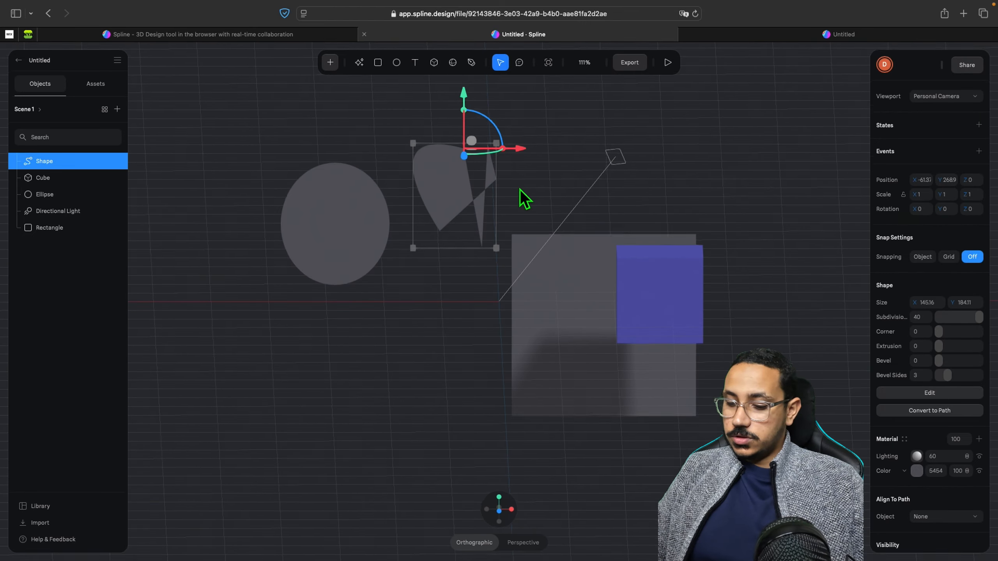
key(Delete)
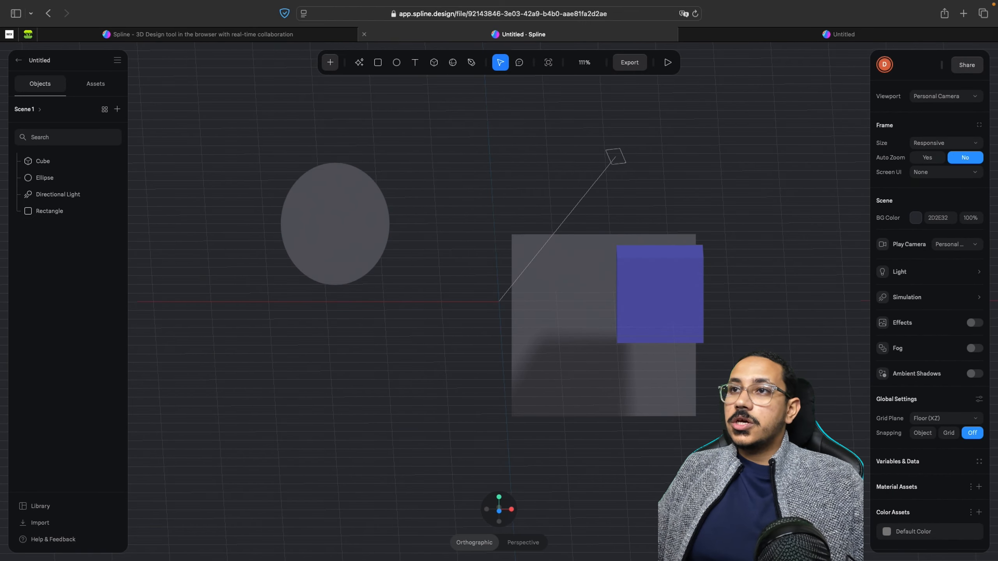
- Add a sphere about 234 × 234 × 596 and a second cube about 188 × 188 × 589 between the ellipse and the rectangle
click(456, 64)
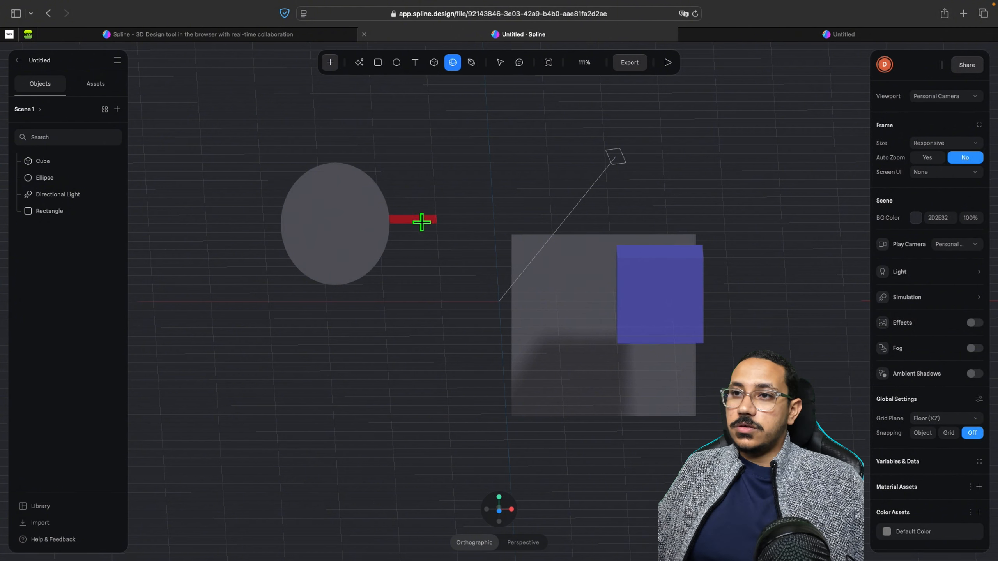
mouse_move(435, 212)
mouse_down()
mouse_move(448, 265)
mouse_move(520, 288)
mouse_move(575, 260)
mouse_up()
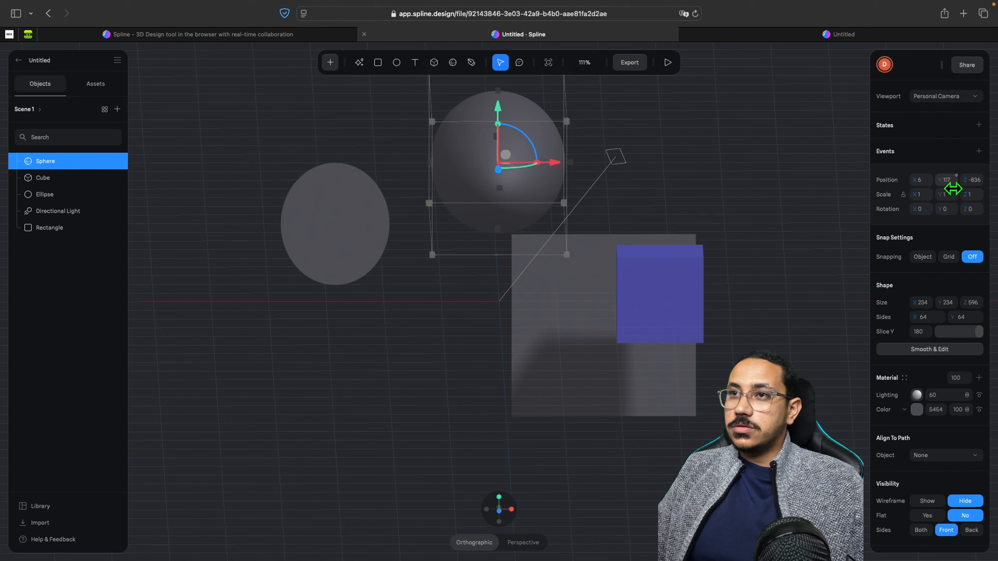
click(434, 62)
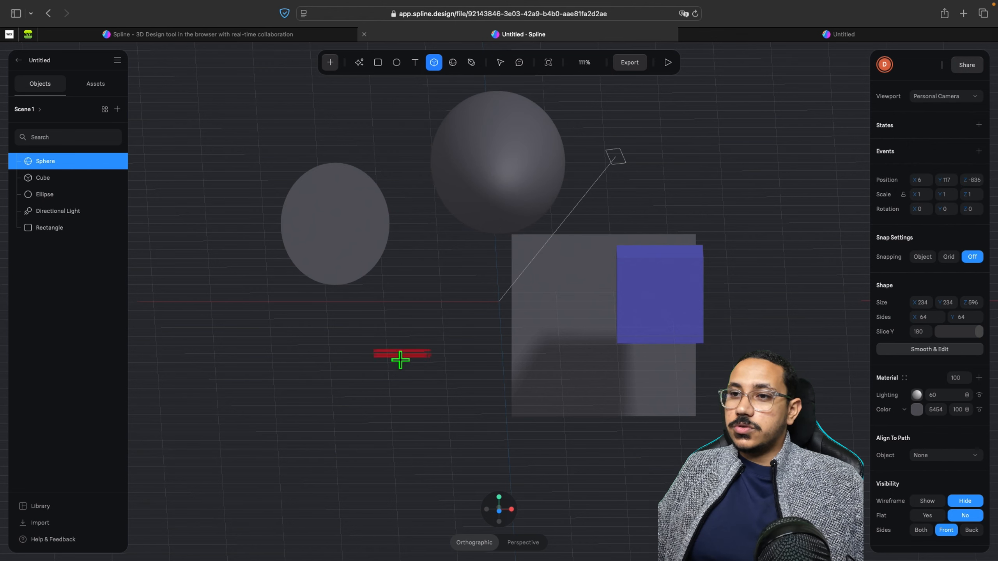
mouse_move(401, 356)
mouse_down()
mouse_move(485, 408)
mouse_move(512, 390)
mouse_up()
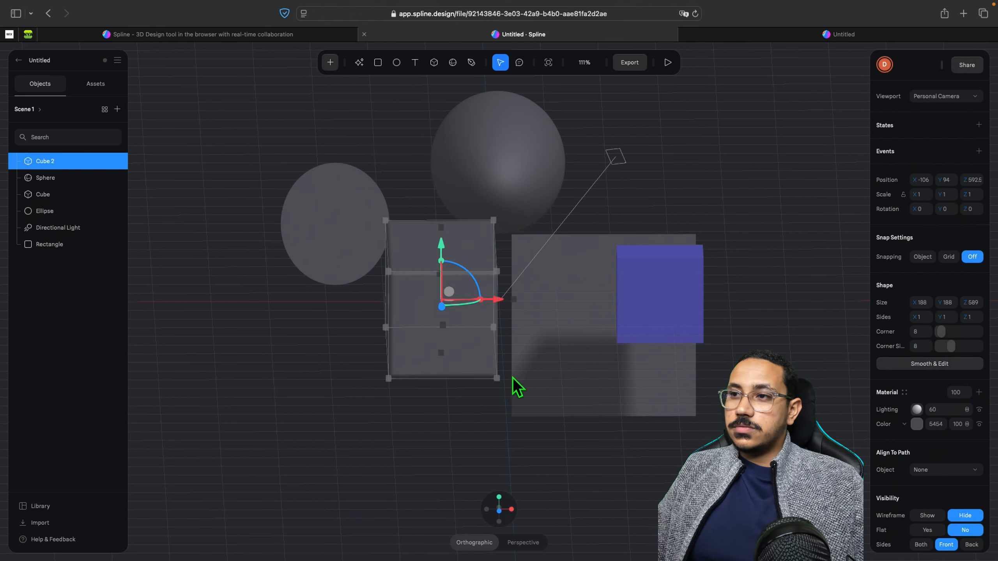
click(840, 439)
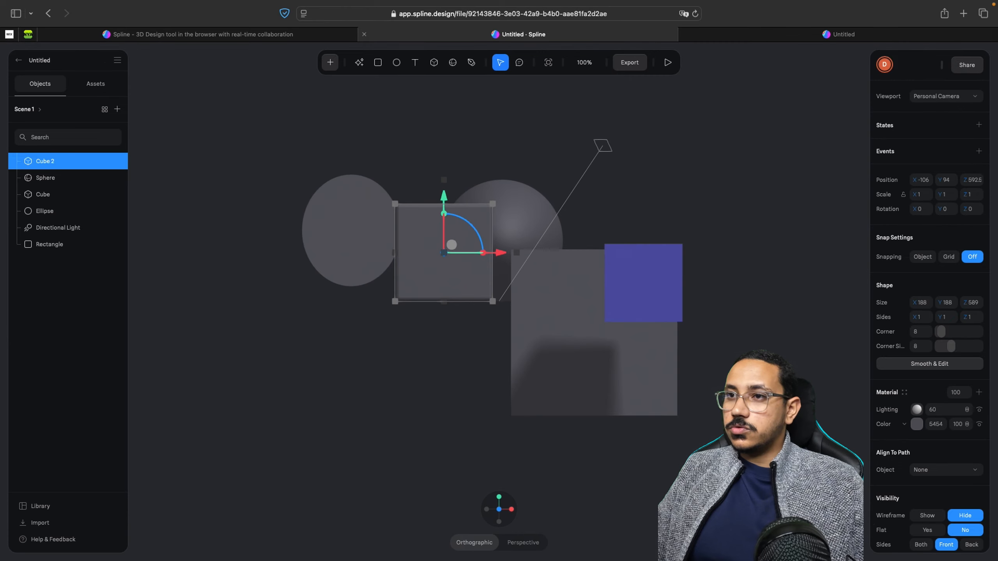
mouse_move(744, 264)
mouse_down()
mouse_move(689, 264)
mouse_move(777, 266)
mouse_move(748, 265)
mouse_up()
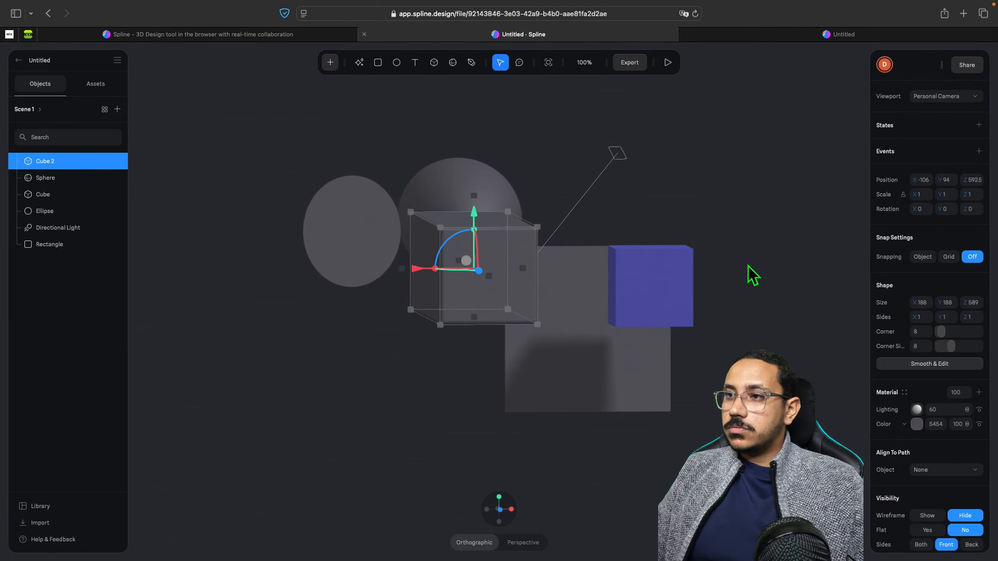
right_click(747, 265)
click(764, 279)
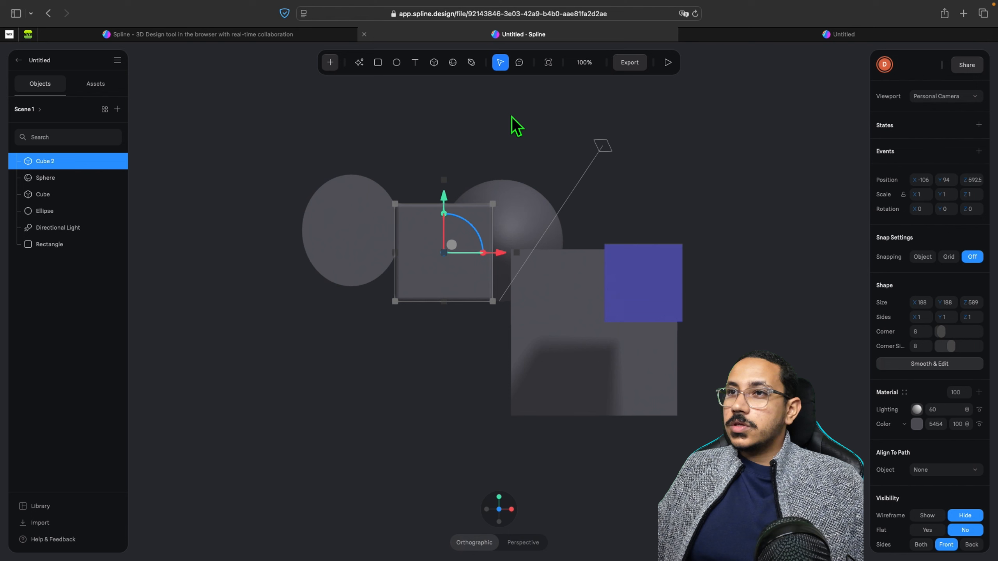
- Add a text object about 131 by 37 above the sphere and set its content to "Hello"
click(415, 63)
click(449, 139)
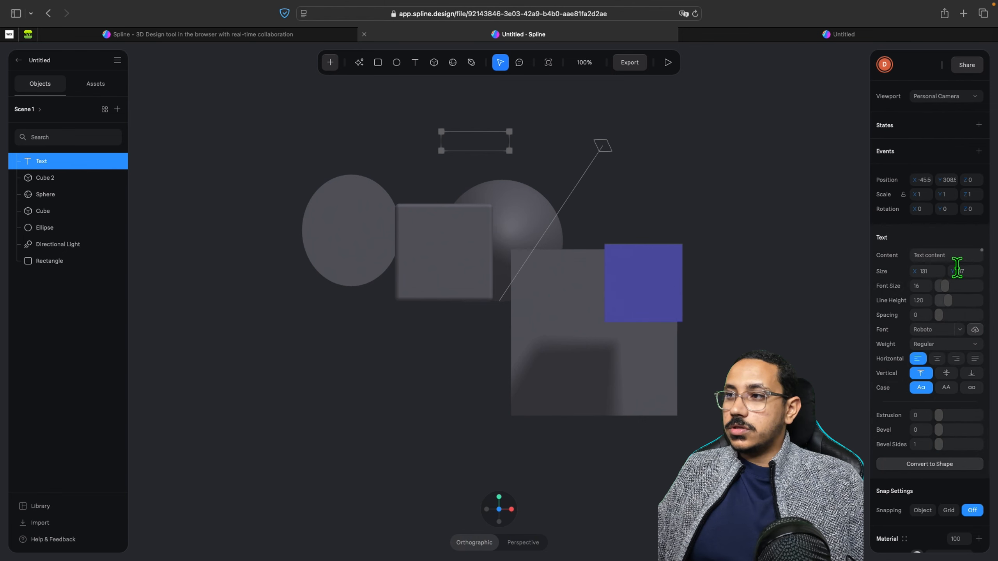
click(954, 256)
text(Hello)
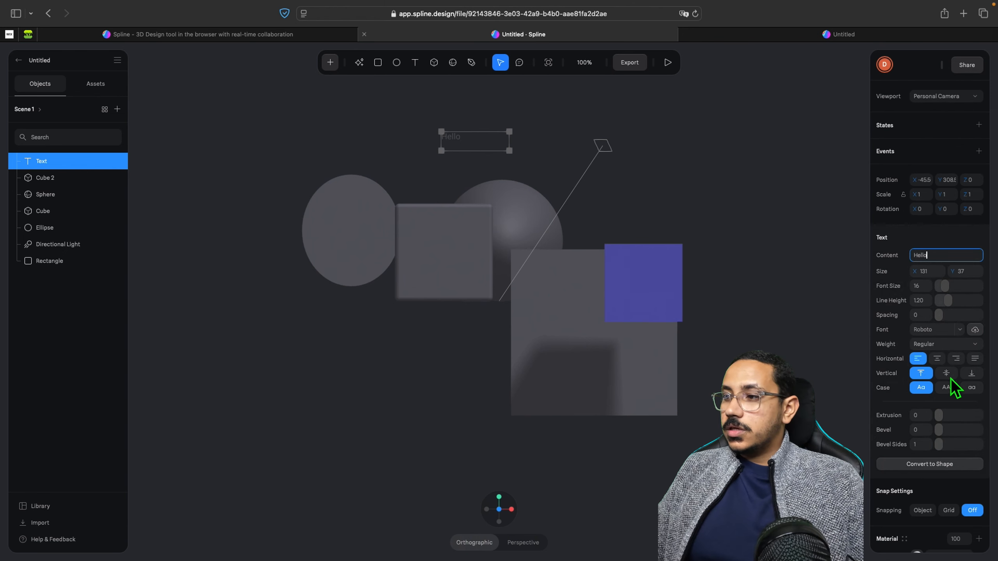
- Set the "Hello" text's material color to white
scroll(954, 383, down, 5)
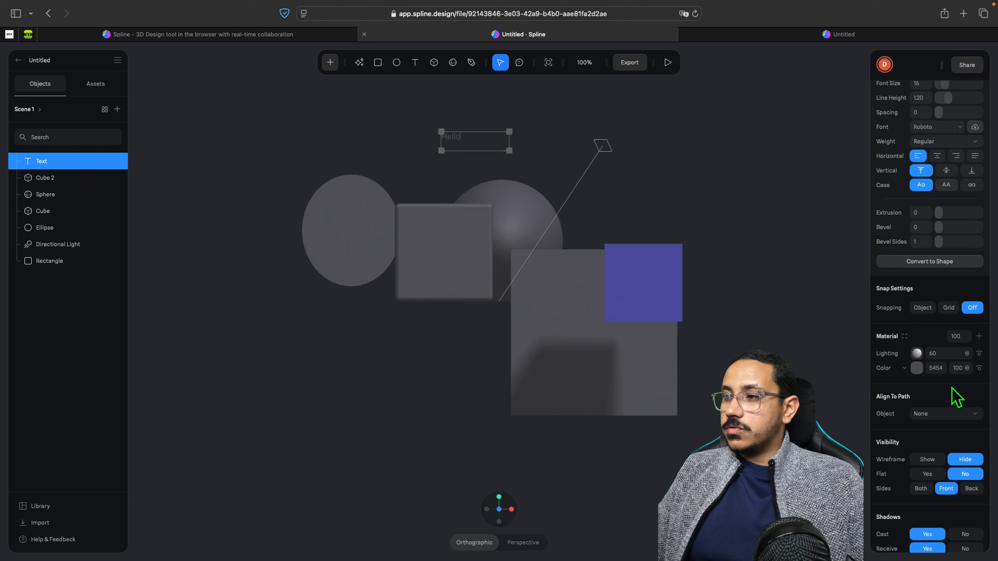
click(922, 370)
drag(919, 387, 848, 370)
click(463, 149)
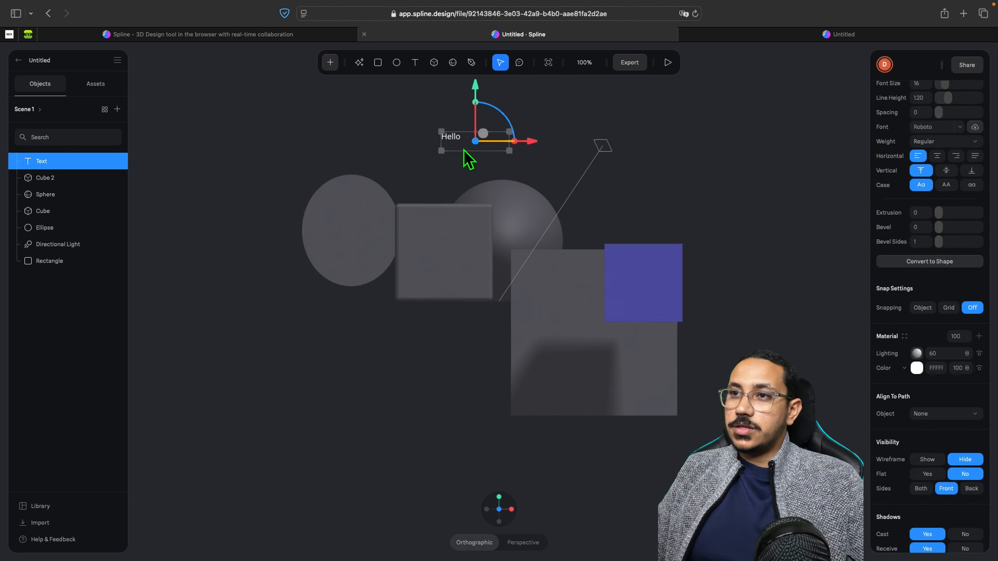
- Look through the list of objects that can be added to the scene, from 2D shapes to 3D primitives, cameras and lights
click(729, 122)
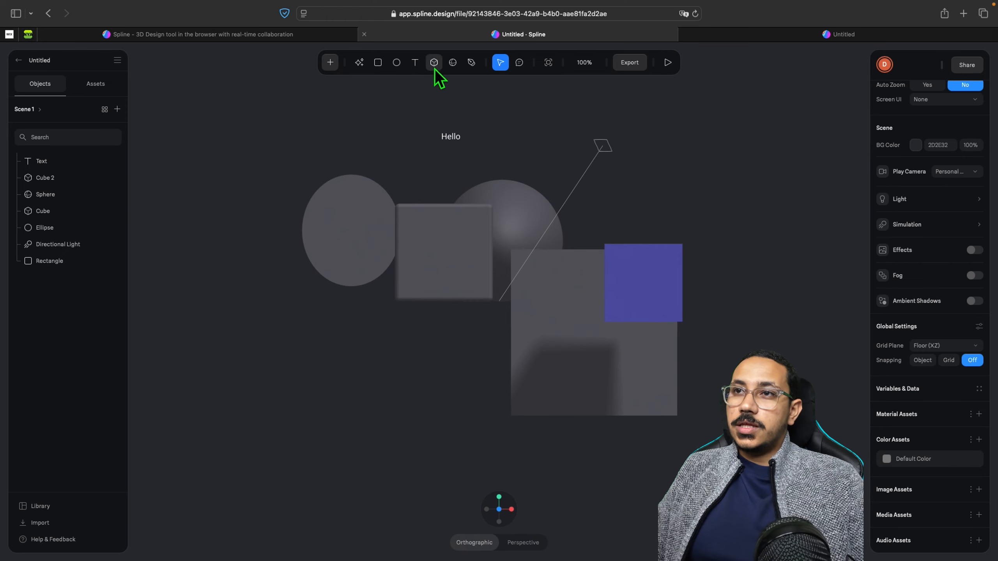
click(338, 60)
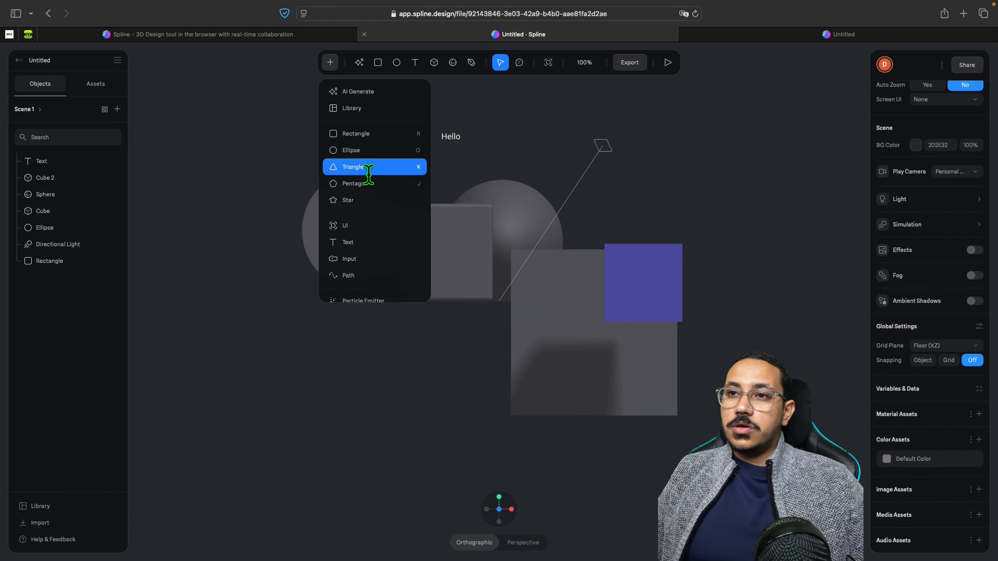
scroll(373, 223, down, 3)
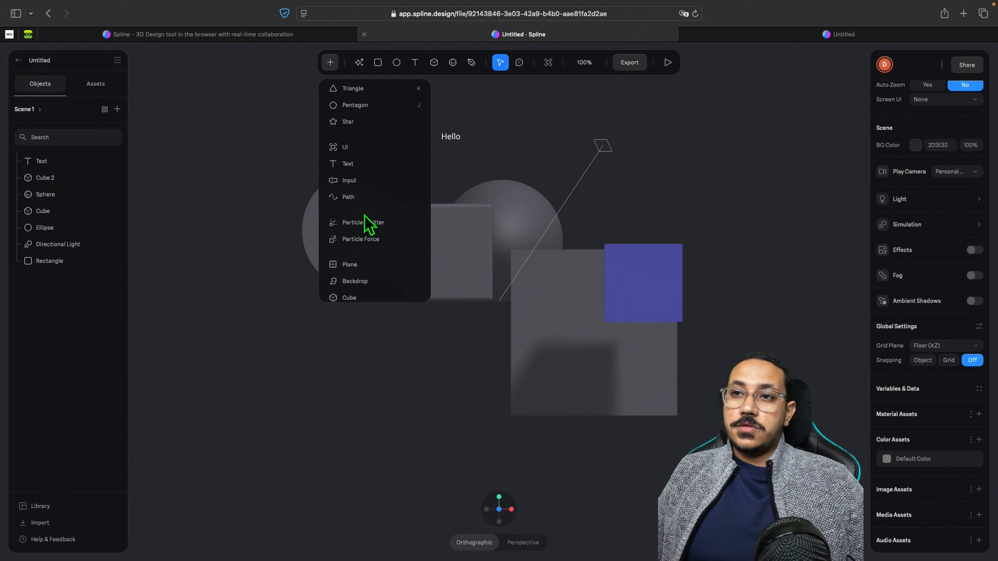
scroll(337, 173, down, 3)
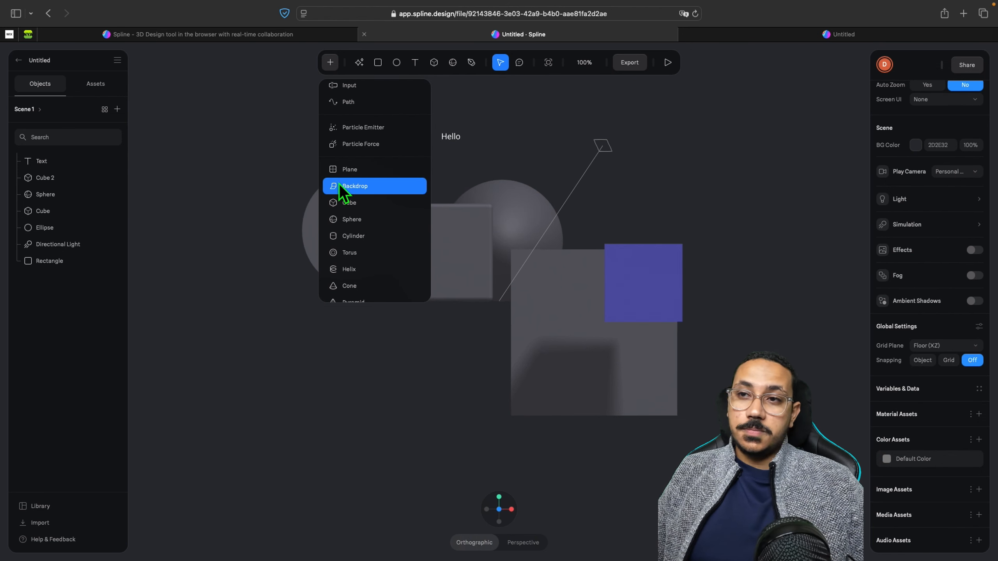
scroll(350, 218, down, 6)
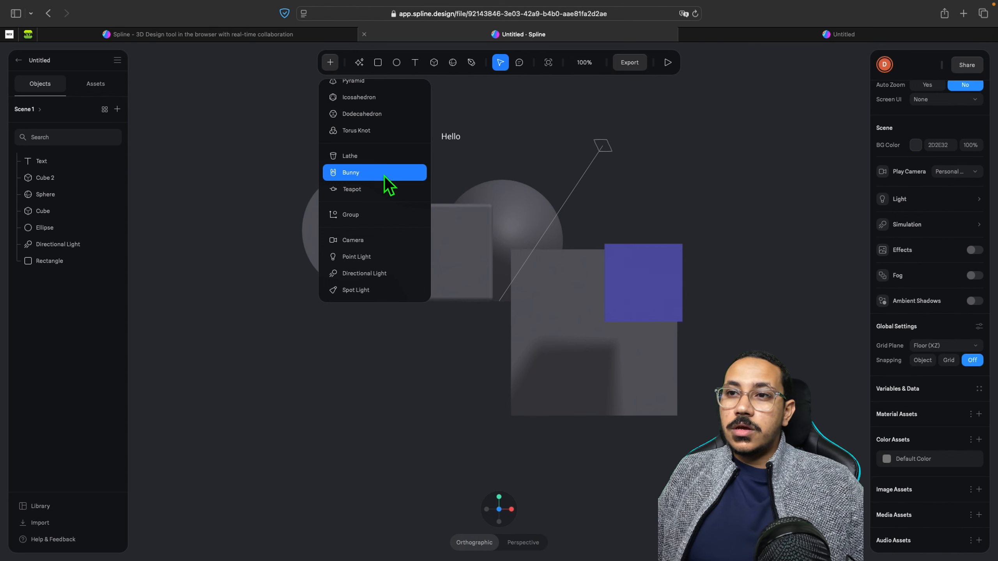
scroll(383, 181, up, 9)
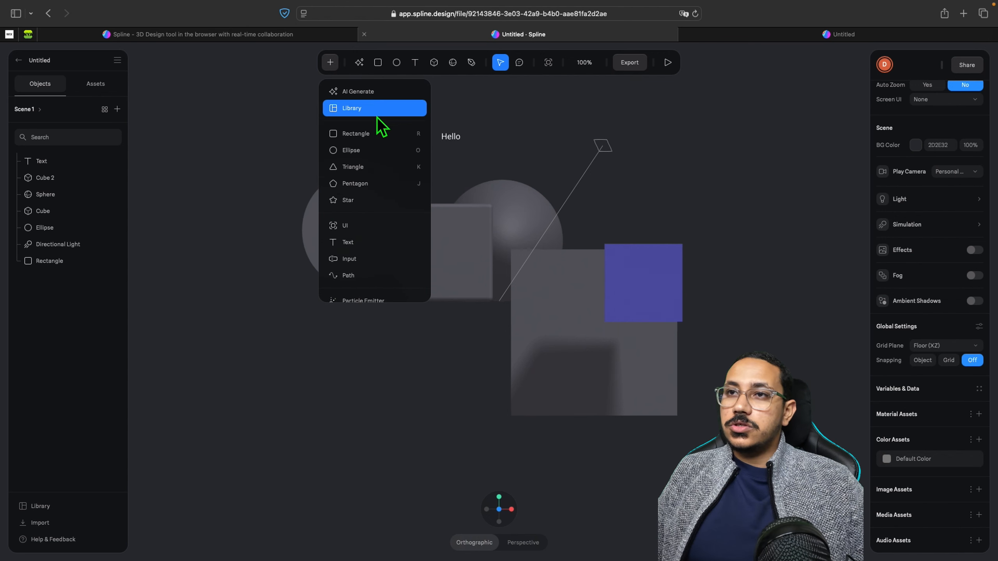
- Open the library and browse its ready-made scenes, such as 3D Icons, 3D Paths and Cartoon & Sketch
click(346, 113)
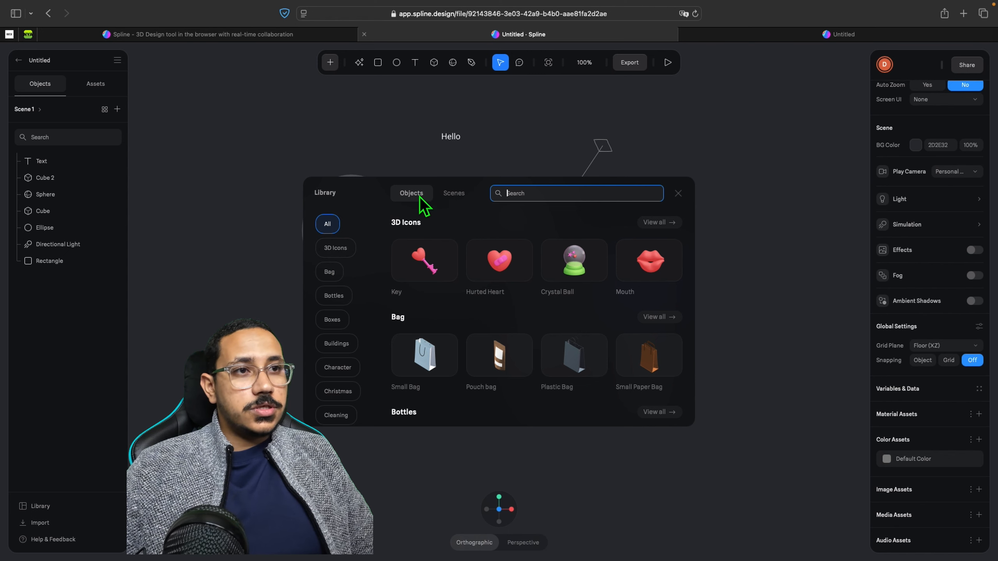
click(459, 193)
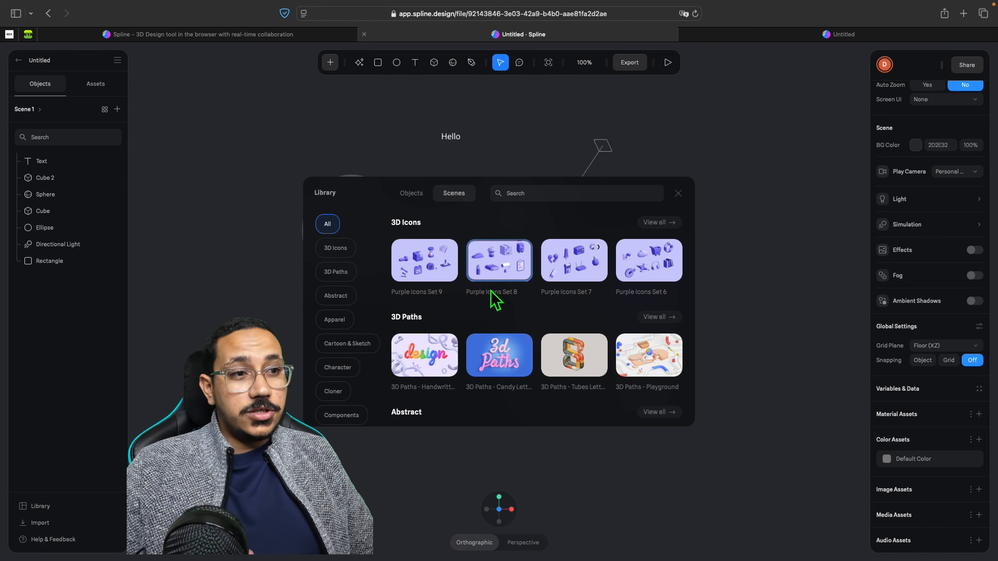
scroll(494, 310, down, 8)
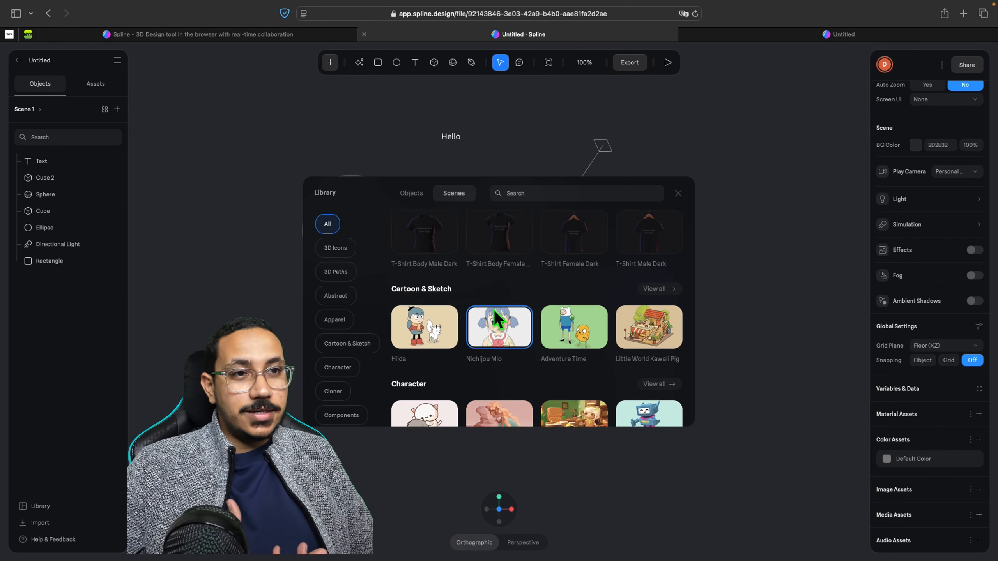
scroll(494, 311, up, 8)
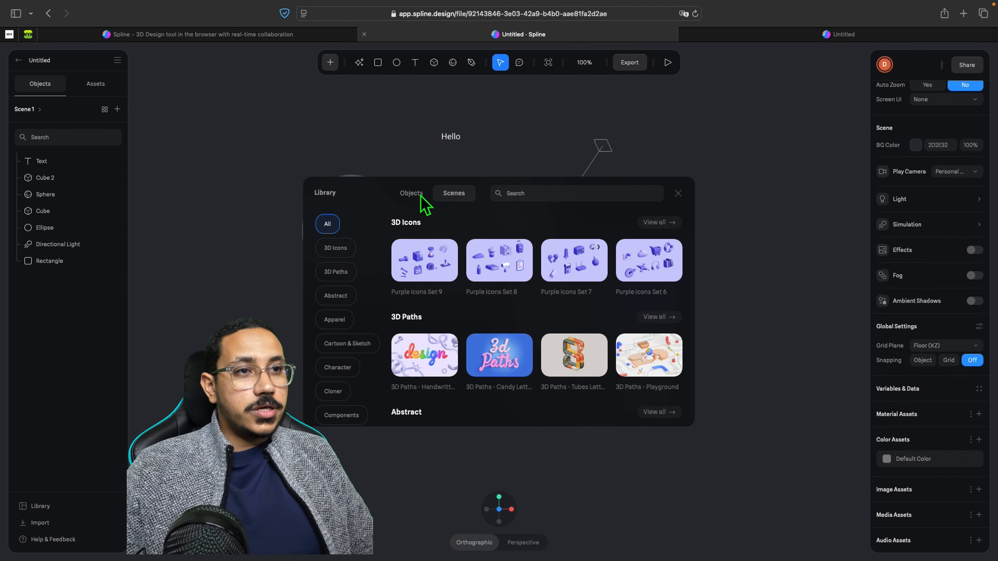
- Add the Grogu model from the library's Character objects to the scene and close the library
click(420, 195)
scroll(476, 298, down, 3)
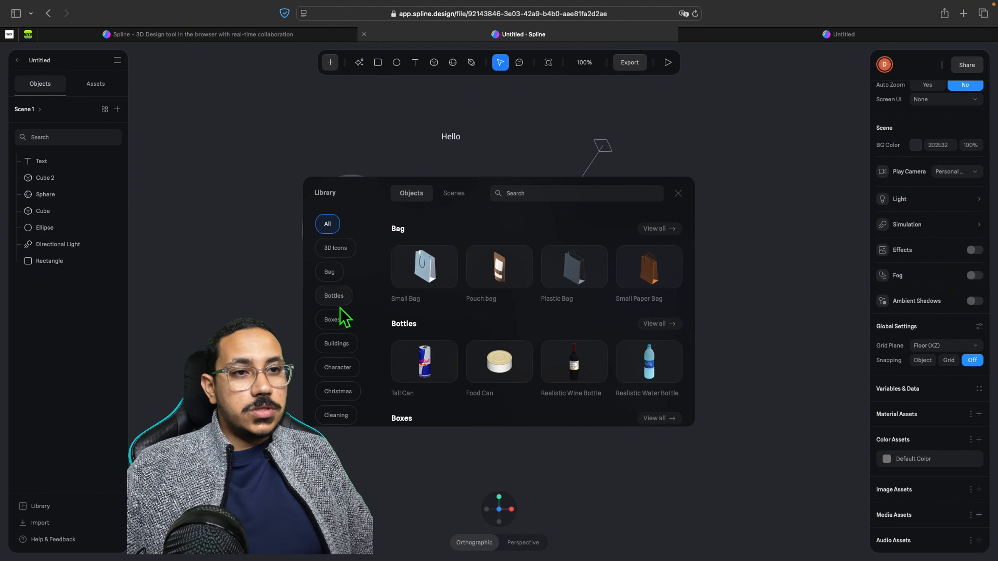
scroll(340, 313, down, 1)
click(337, 326)
scroll(341, 315, down, 2)
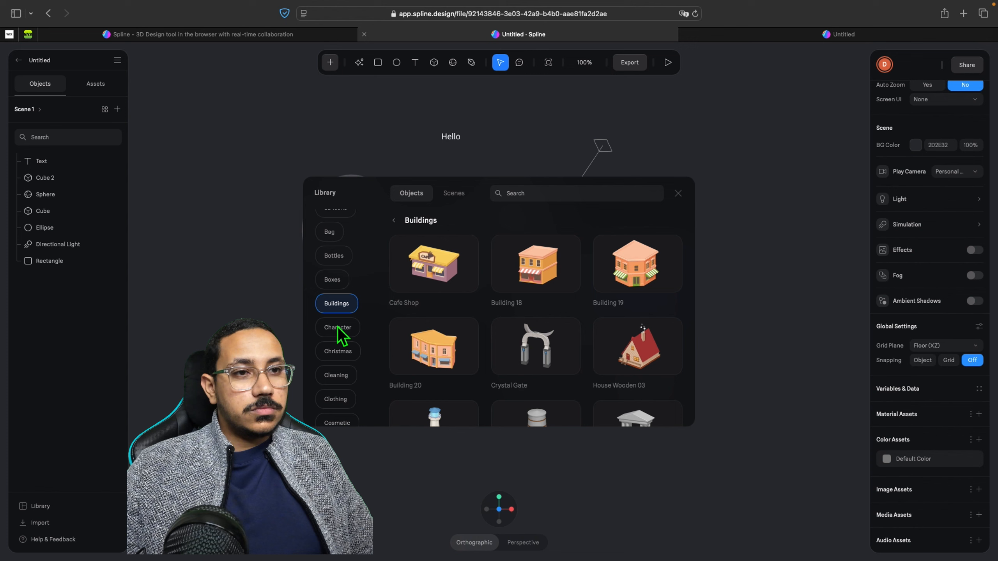
click(339, 280)
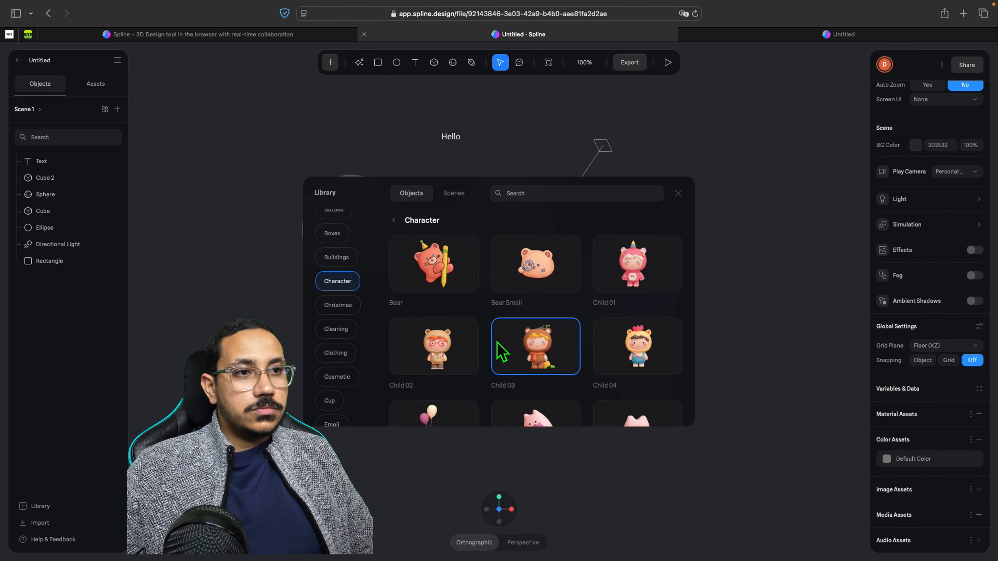
scroll(501, 340, down, 10)
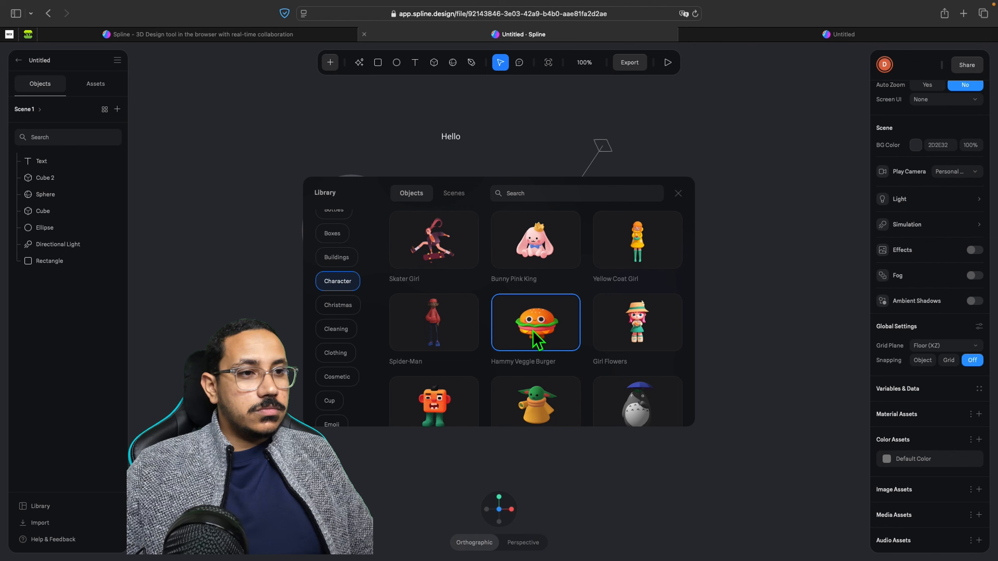
scroll(533, 330, down, 2)
scroll(533, 330, down, 1)
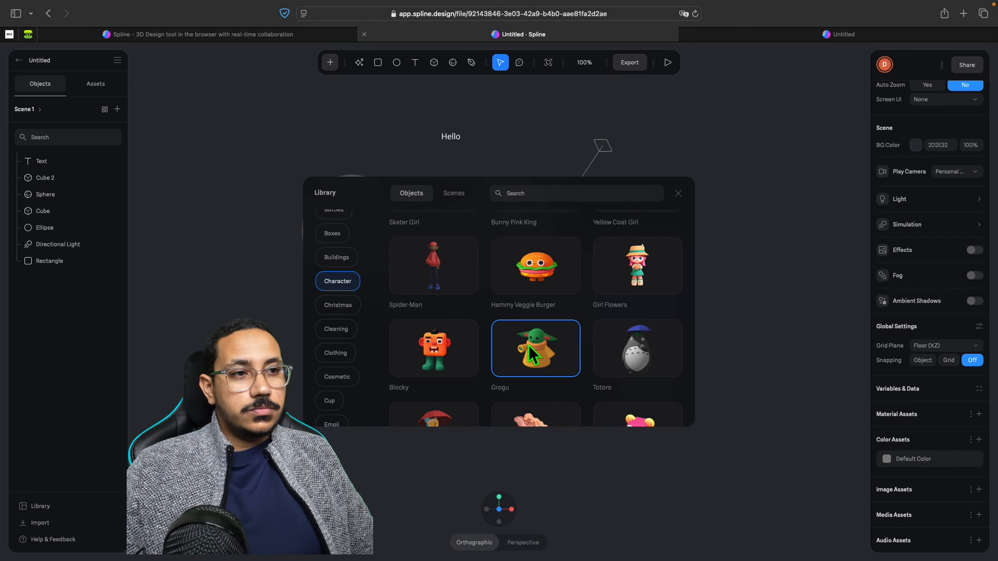
drag(545, 342, 443, 364)
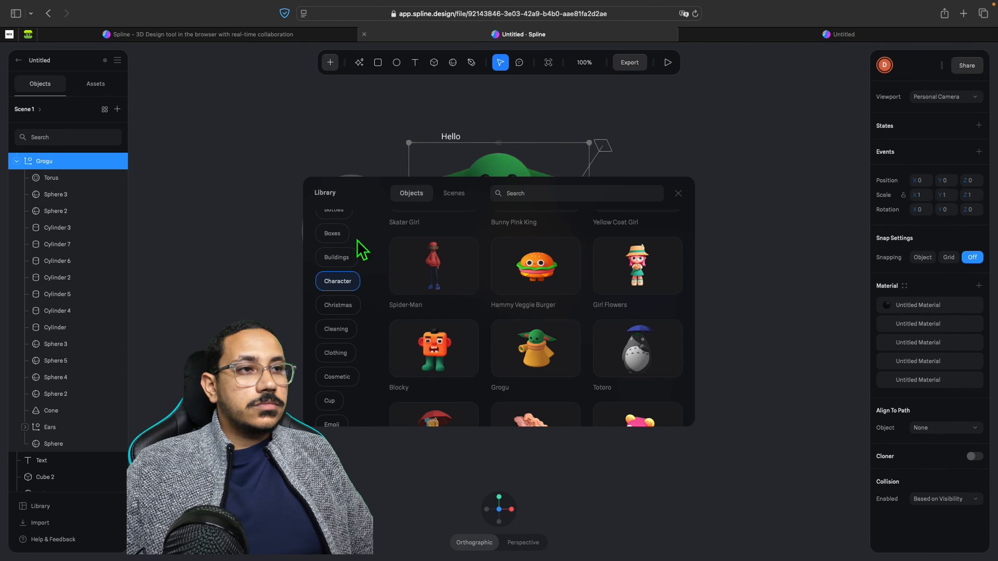
click(678, 192)
click(738, 215)
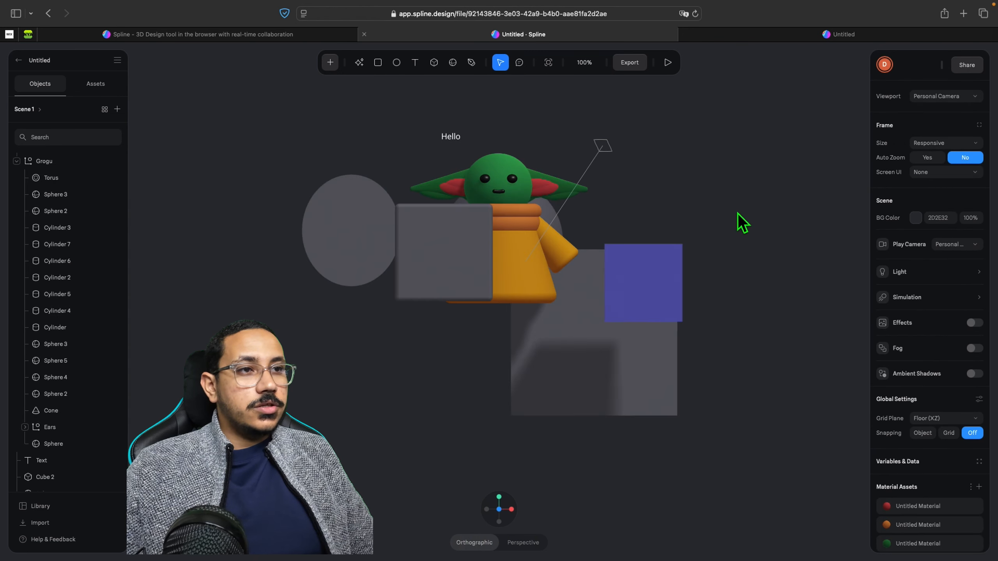
- Move the whole Grogu group away from the other shapes, to about X 433, Y 133, Z -6
click(505, 262)
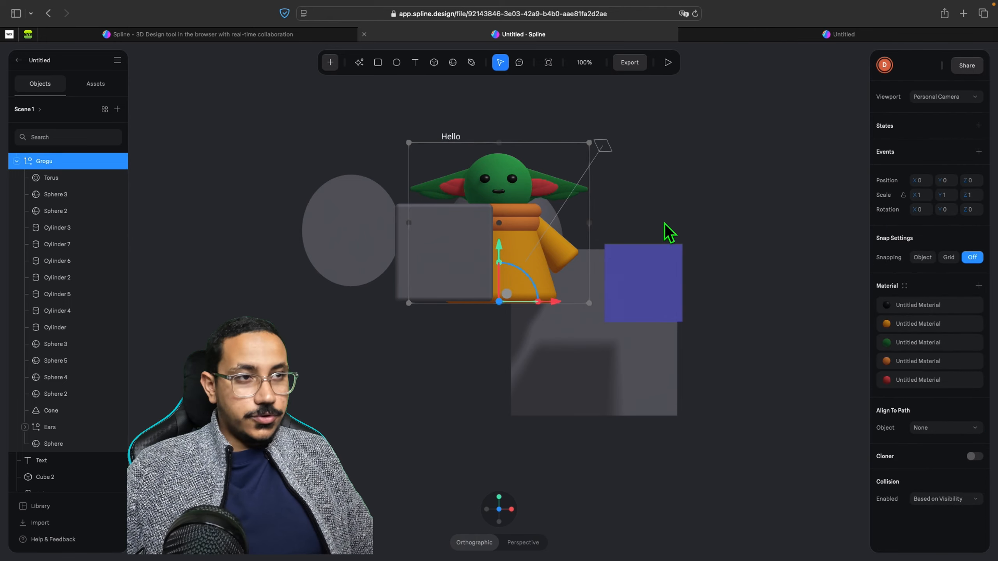
mouse_move(664, 227)
right_down()
mouse_move(563, 228)
mouse_move(536, 204)
mouse_move(625, 188)
mouse_move(685, 213)
mouse_move(692, 259)
mouse_move(646, 266)
mouse_move(586, 248)
mouse_move(604, 227)
mouse_move(681, 232)
mouse_move(667, 232)
right_up()
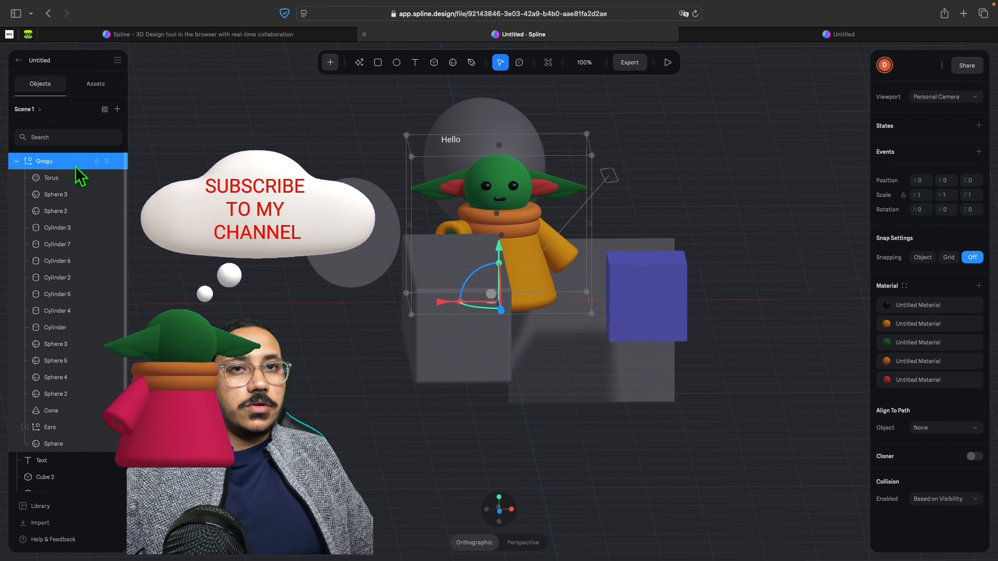
click(16, 161)
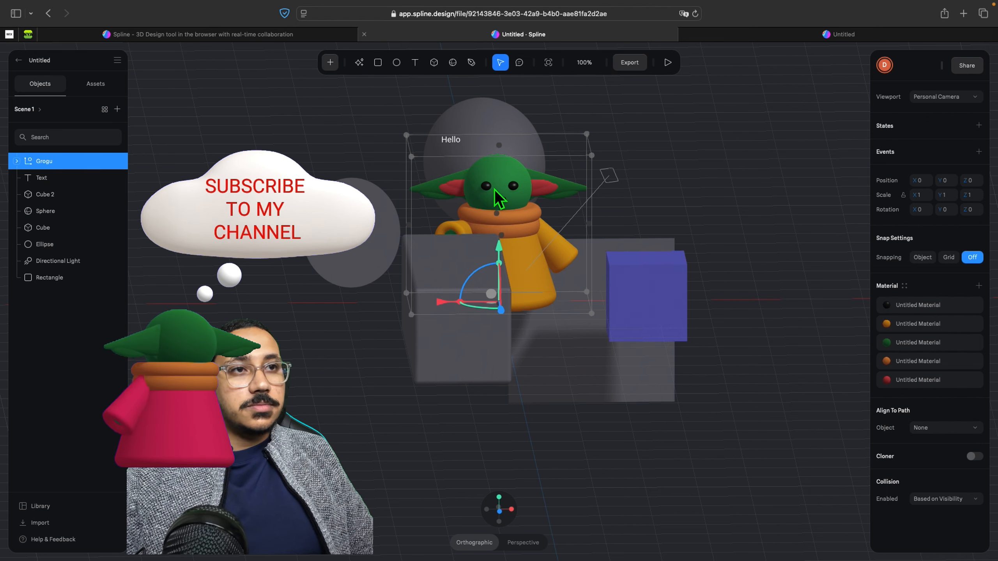
drag(505, 194, 722, 127)
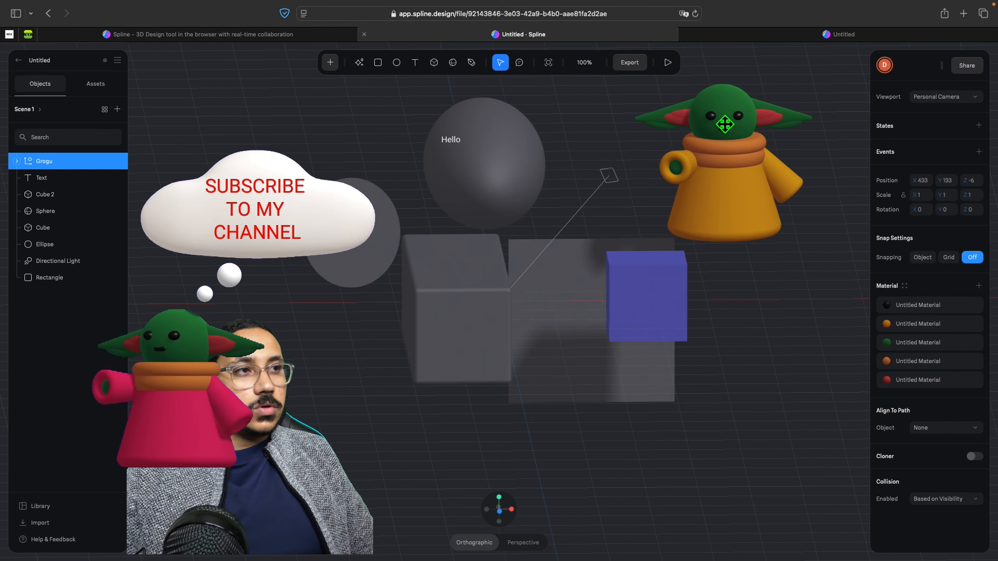
middle_drag(792, 270, 566, 309)
scroll(566, 309, up, 2)
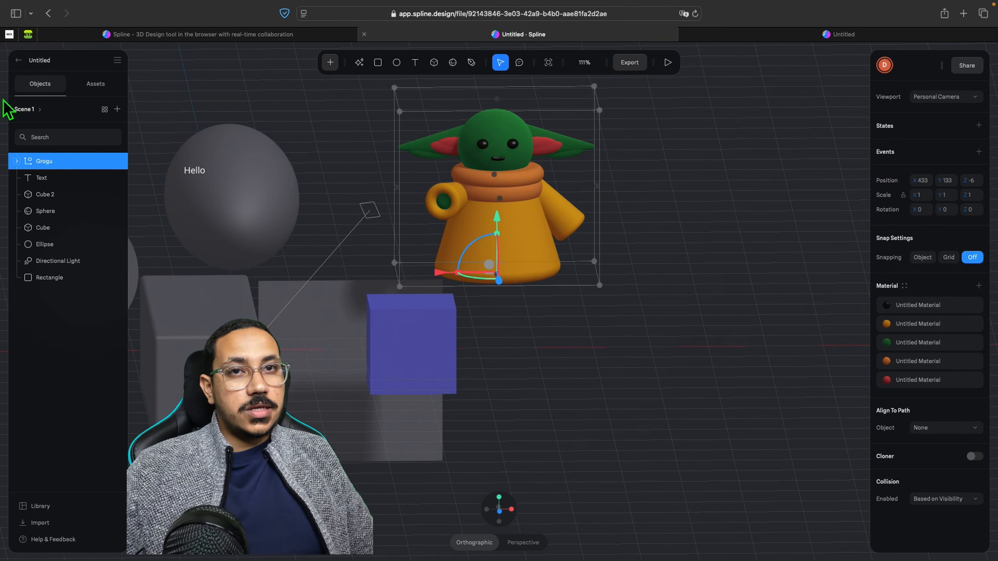
- Expand the Grogu group and its Ears subgroup, and shift Cylinder 3 of the arm slightly along its X axis
click(16, 160)
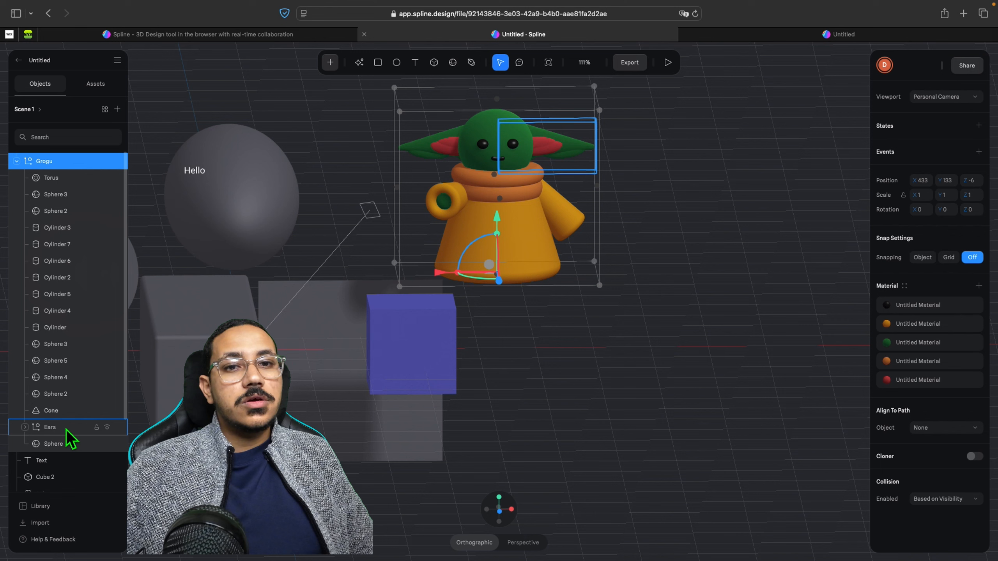
click(29, 430)
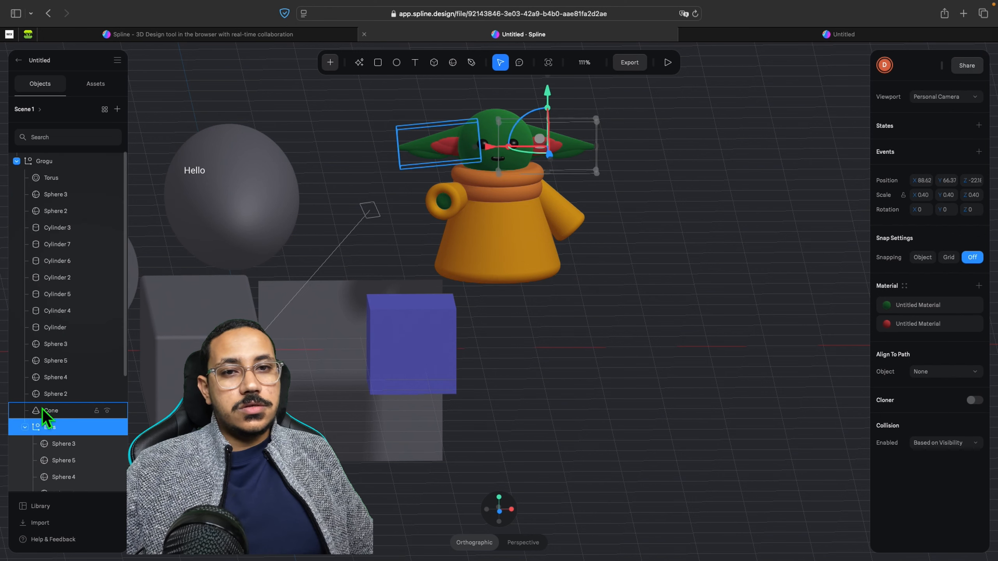
scroll(46, 404, down, 2)
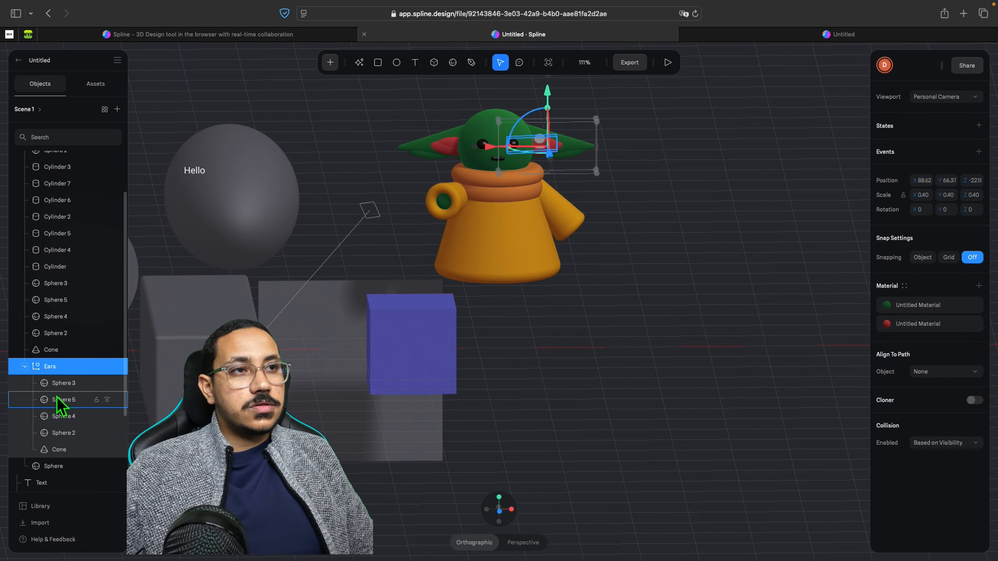
scroll(56, 420, down, 3)
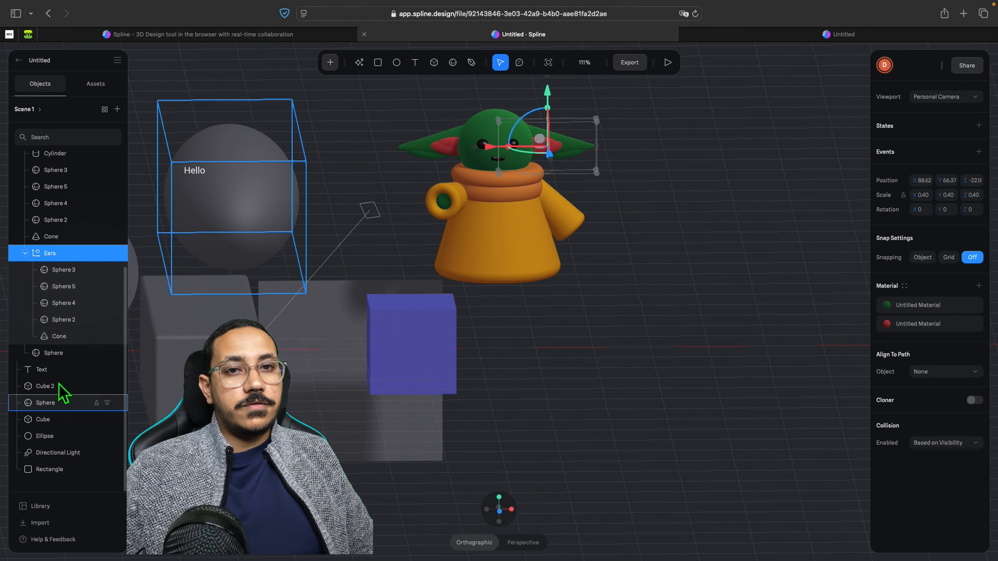
scroll(55, 346, up, 4)
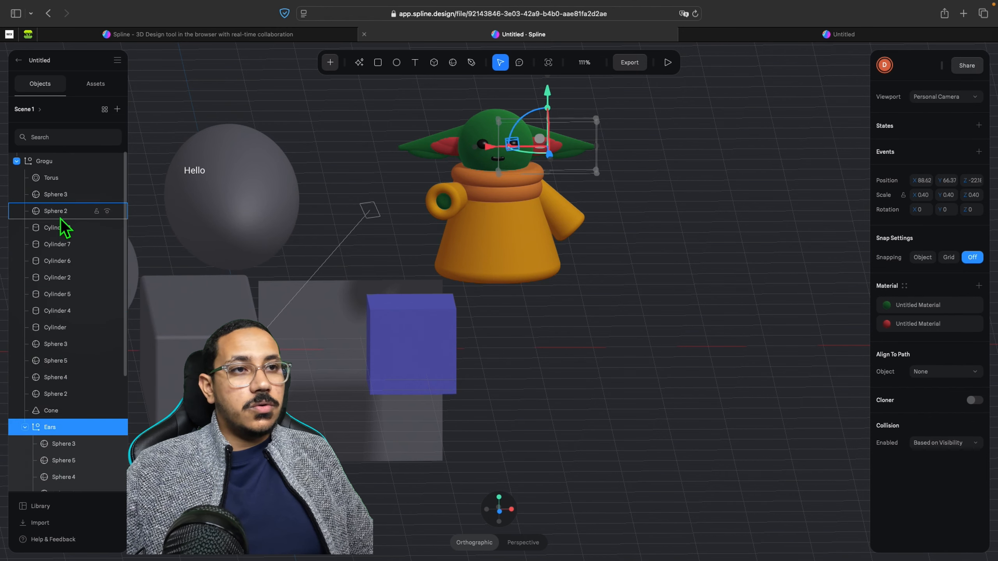
click(58, 232)
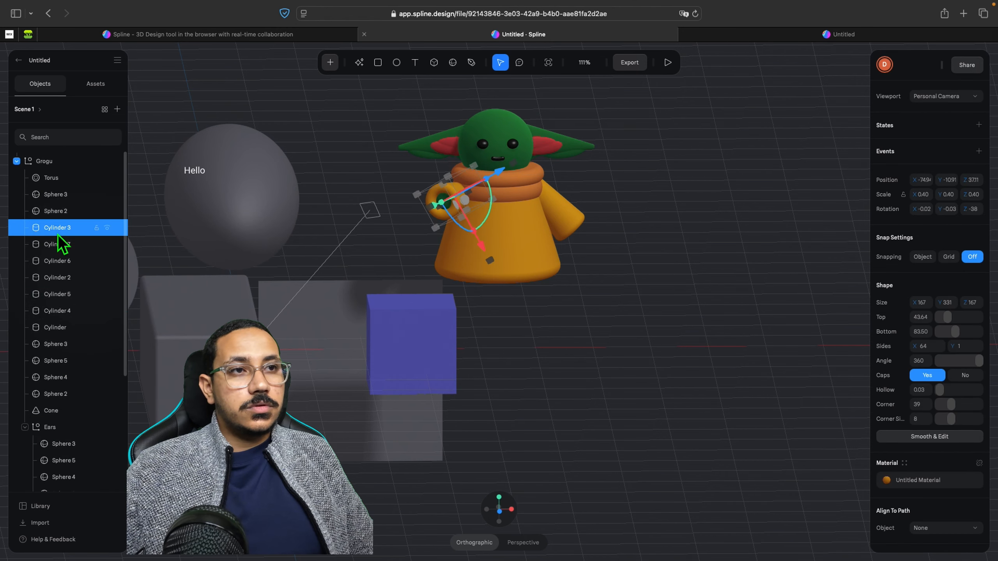
mouse_move(482, 245)
mouse_down()
mouse_move(537, 304)
mouse_move(468, 208)
mouse_move(486, 246)
mouse_up()
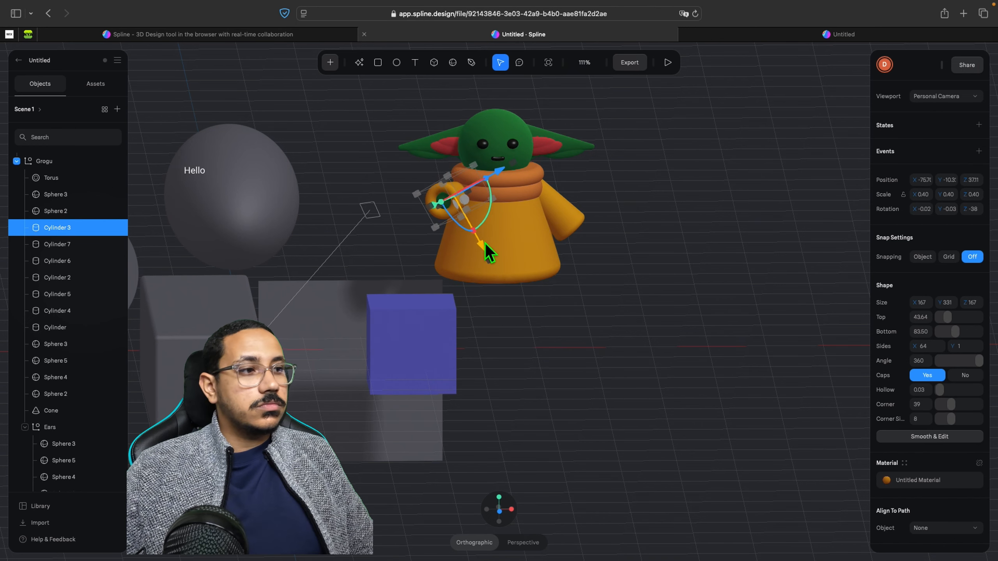
- Rotate the Torus that forms Grogu's mouth about its Z axis, first to about 196.5 and then to about -190 degrees
click(62, 196)
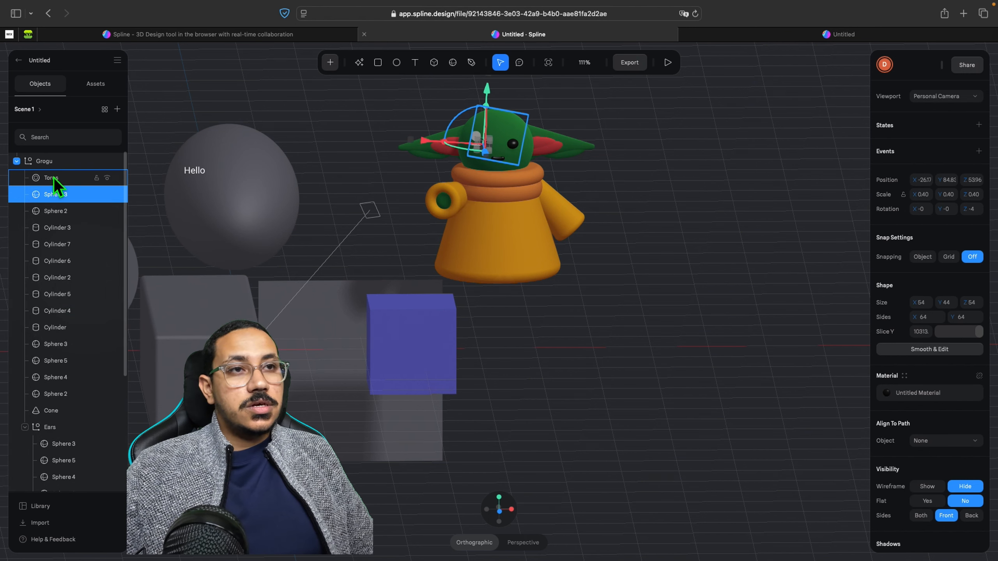
click(54, 177)
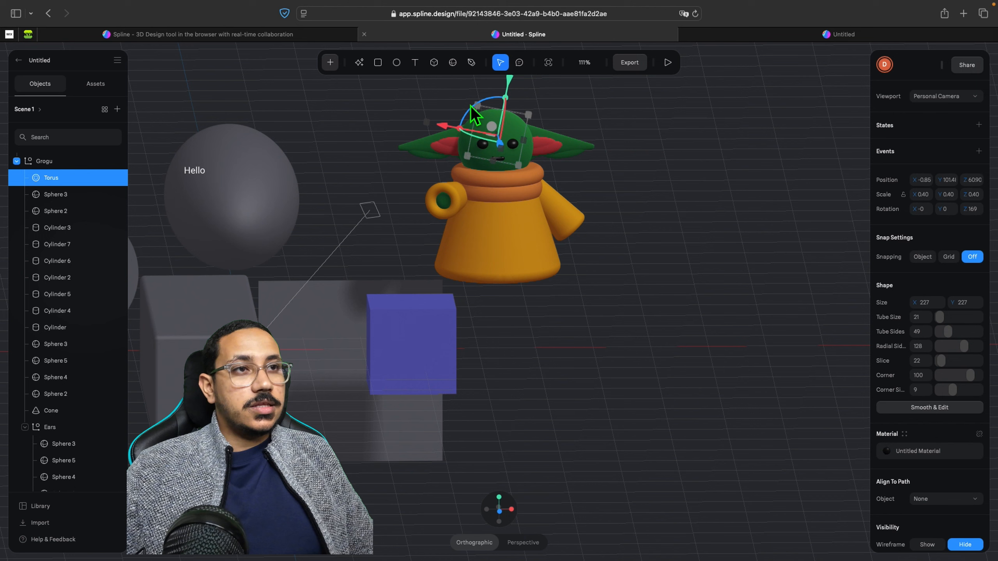
drag(473, 108, 399, 182)
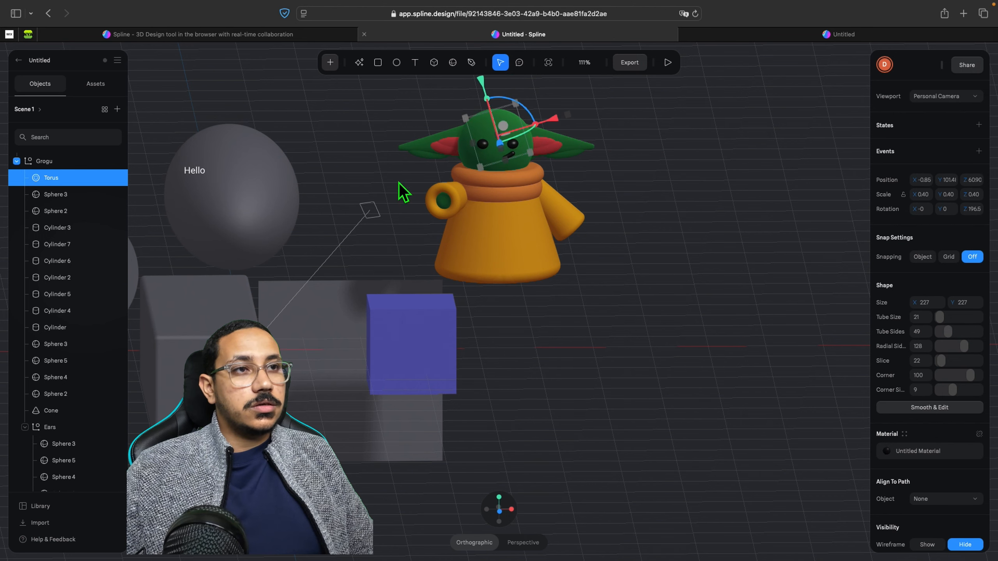
drag(502, 103, 525, 102)
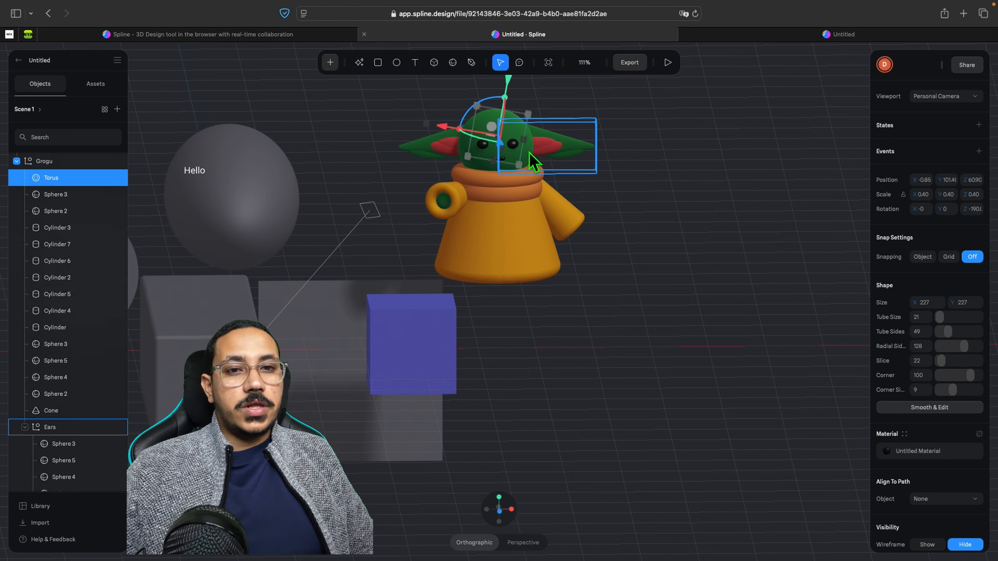
- Recolor the material of Grogu's robe cylinder to a pinkish red, about RGB(153, 72, 98), and close the material editor
click(499, 235)
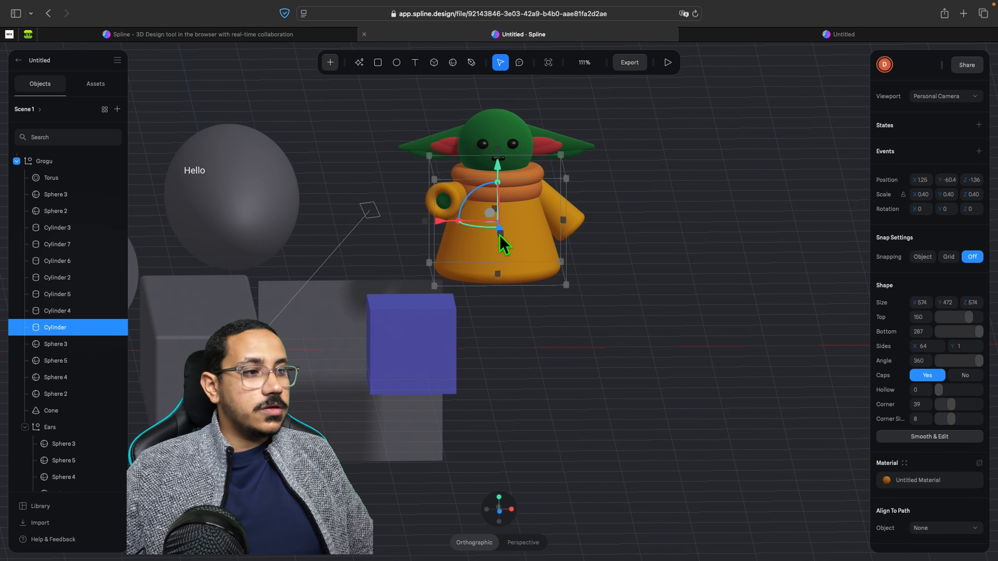
click(889, 486)
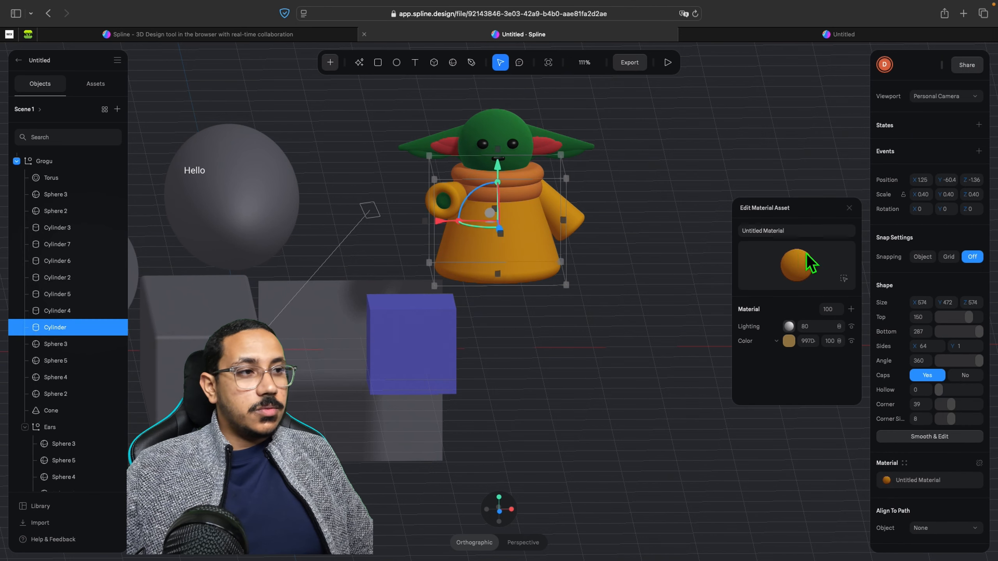
click(792, 345)
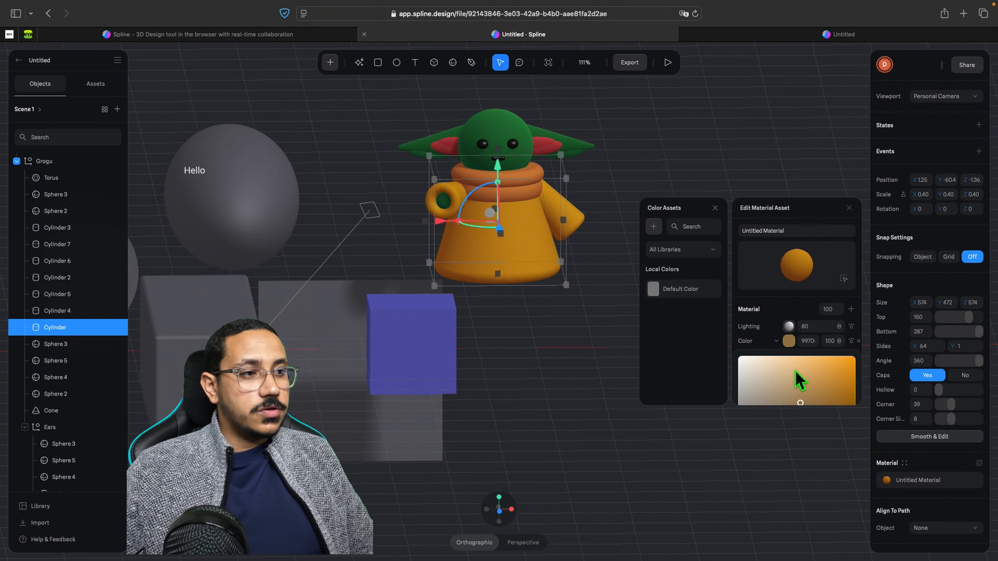
scroll(797, 375, down, 3)
drag(797, 361, 855, 368)
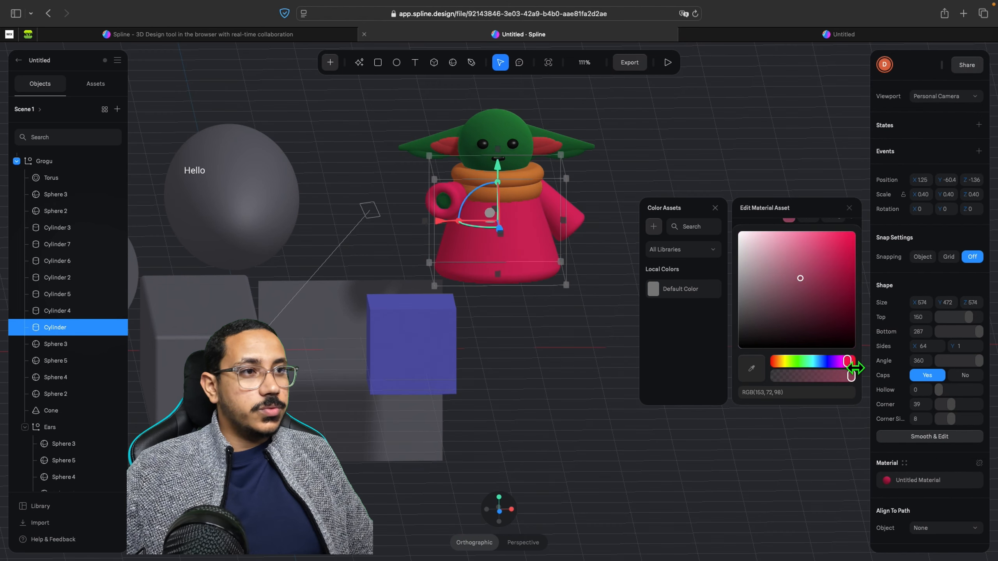
click(849, 208)
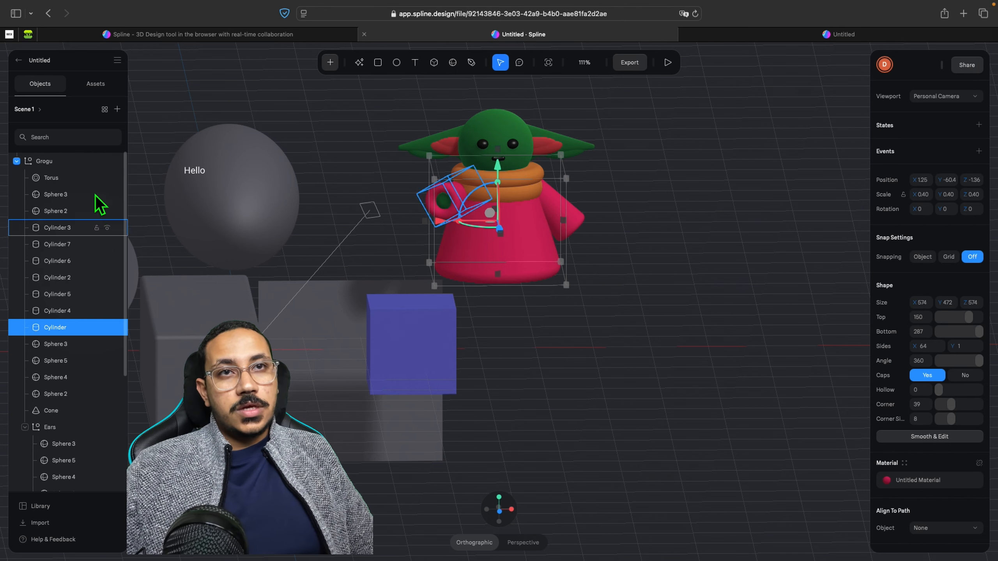
- Show the file's local assets to examine the materials and colors used in the scene
click(96, 84)
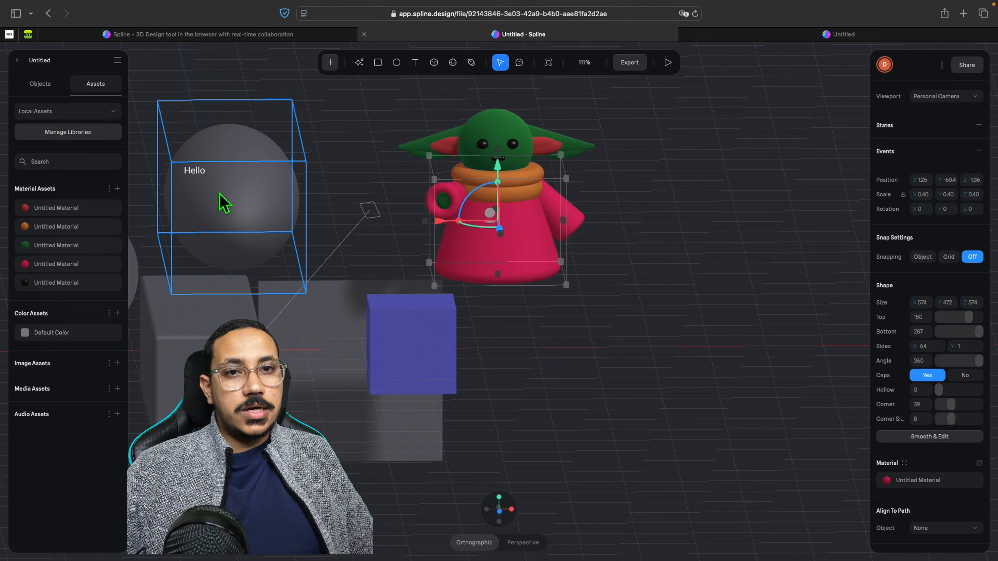
scroll(603, 247, down, 5)
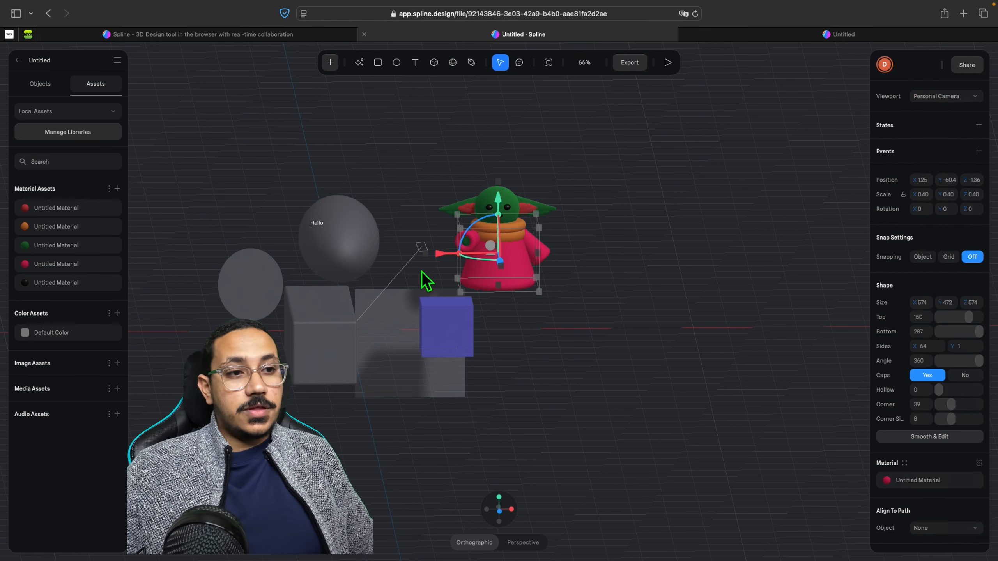
mouse_move(512, 518)
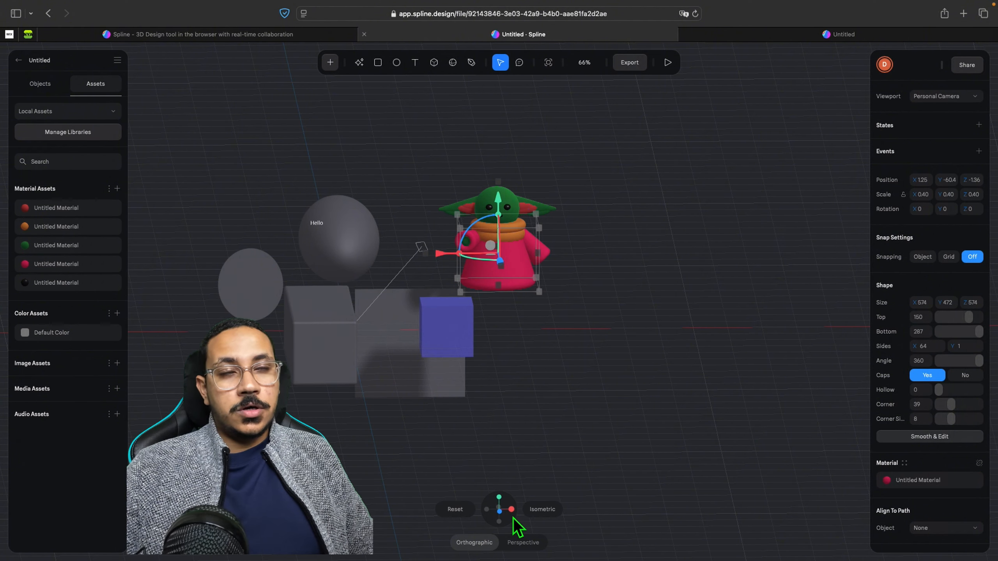